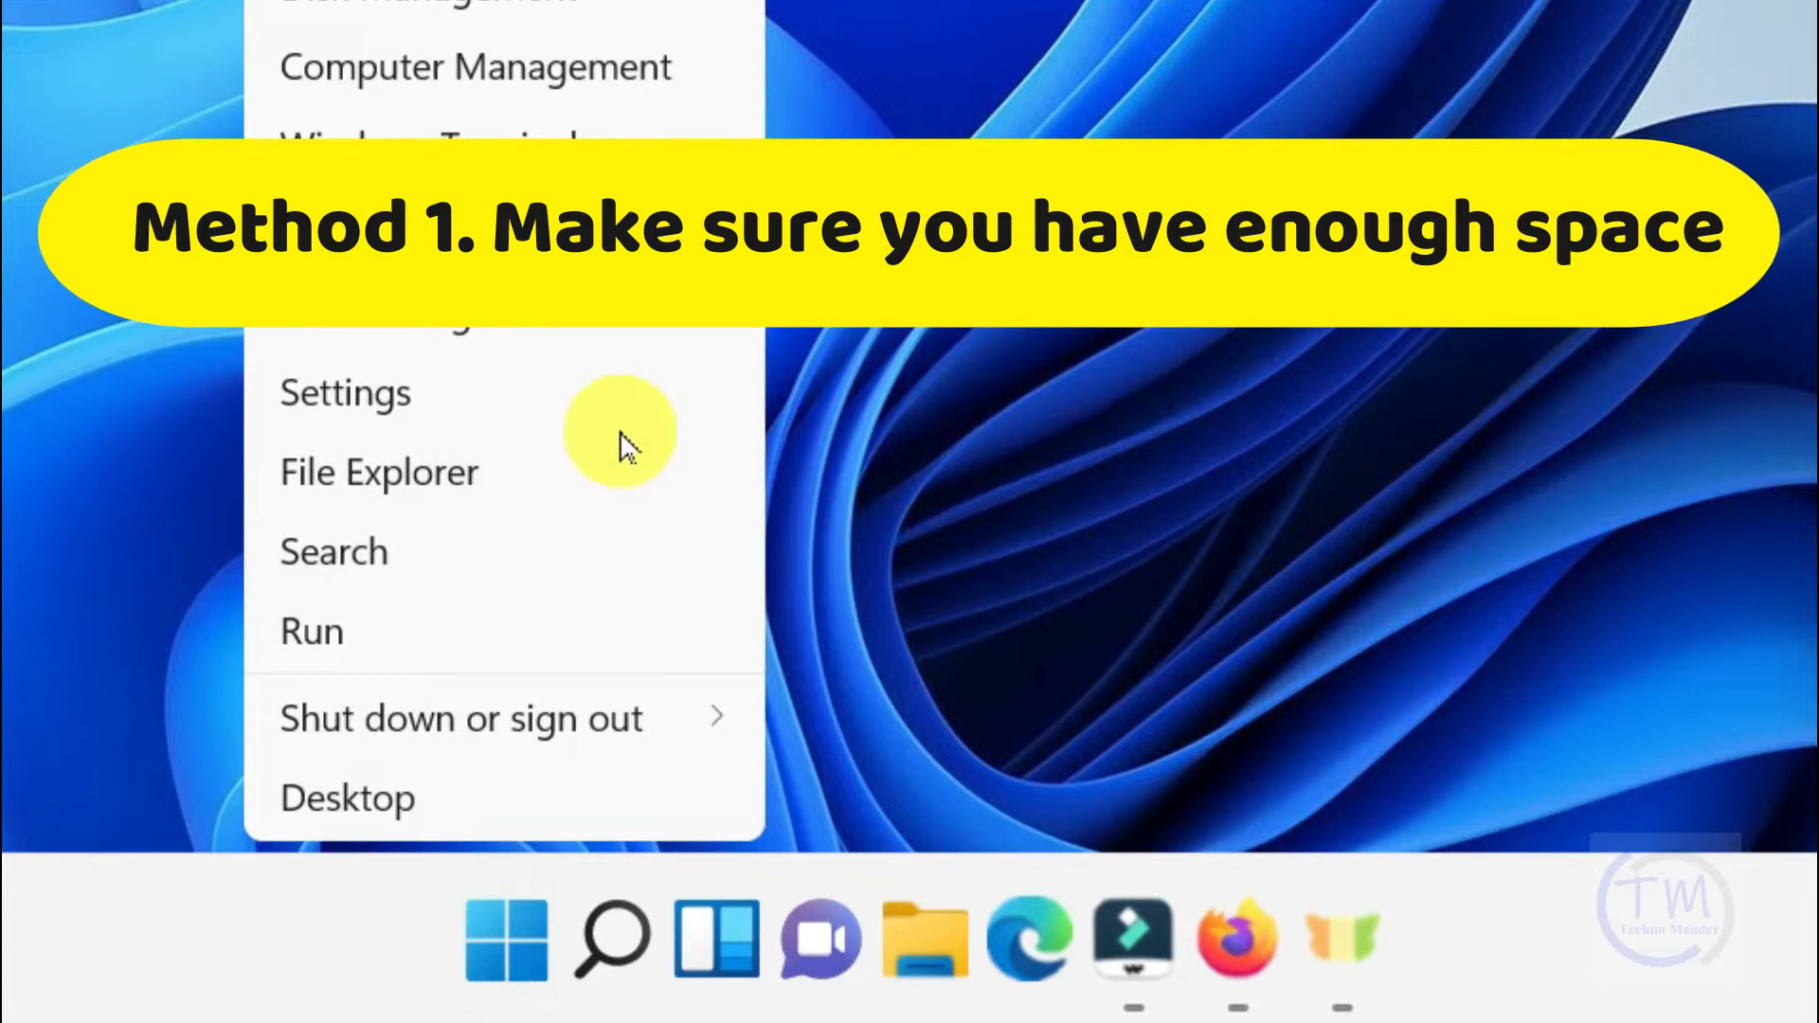
Open the Temporary files page within the Storage section of the Windows system settings.
click(388, 398)
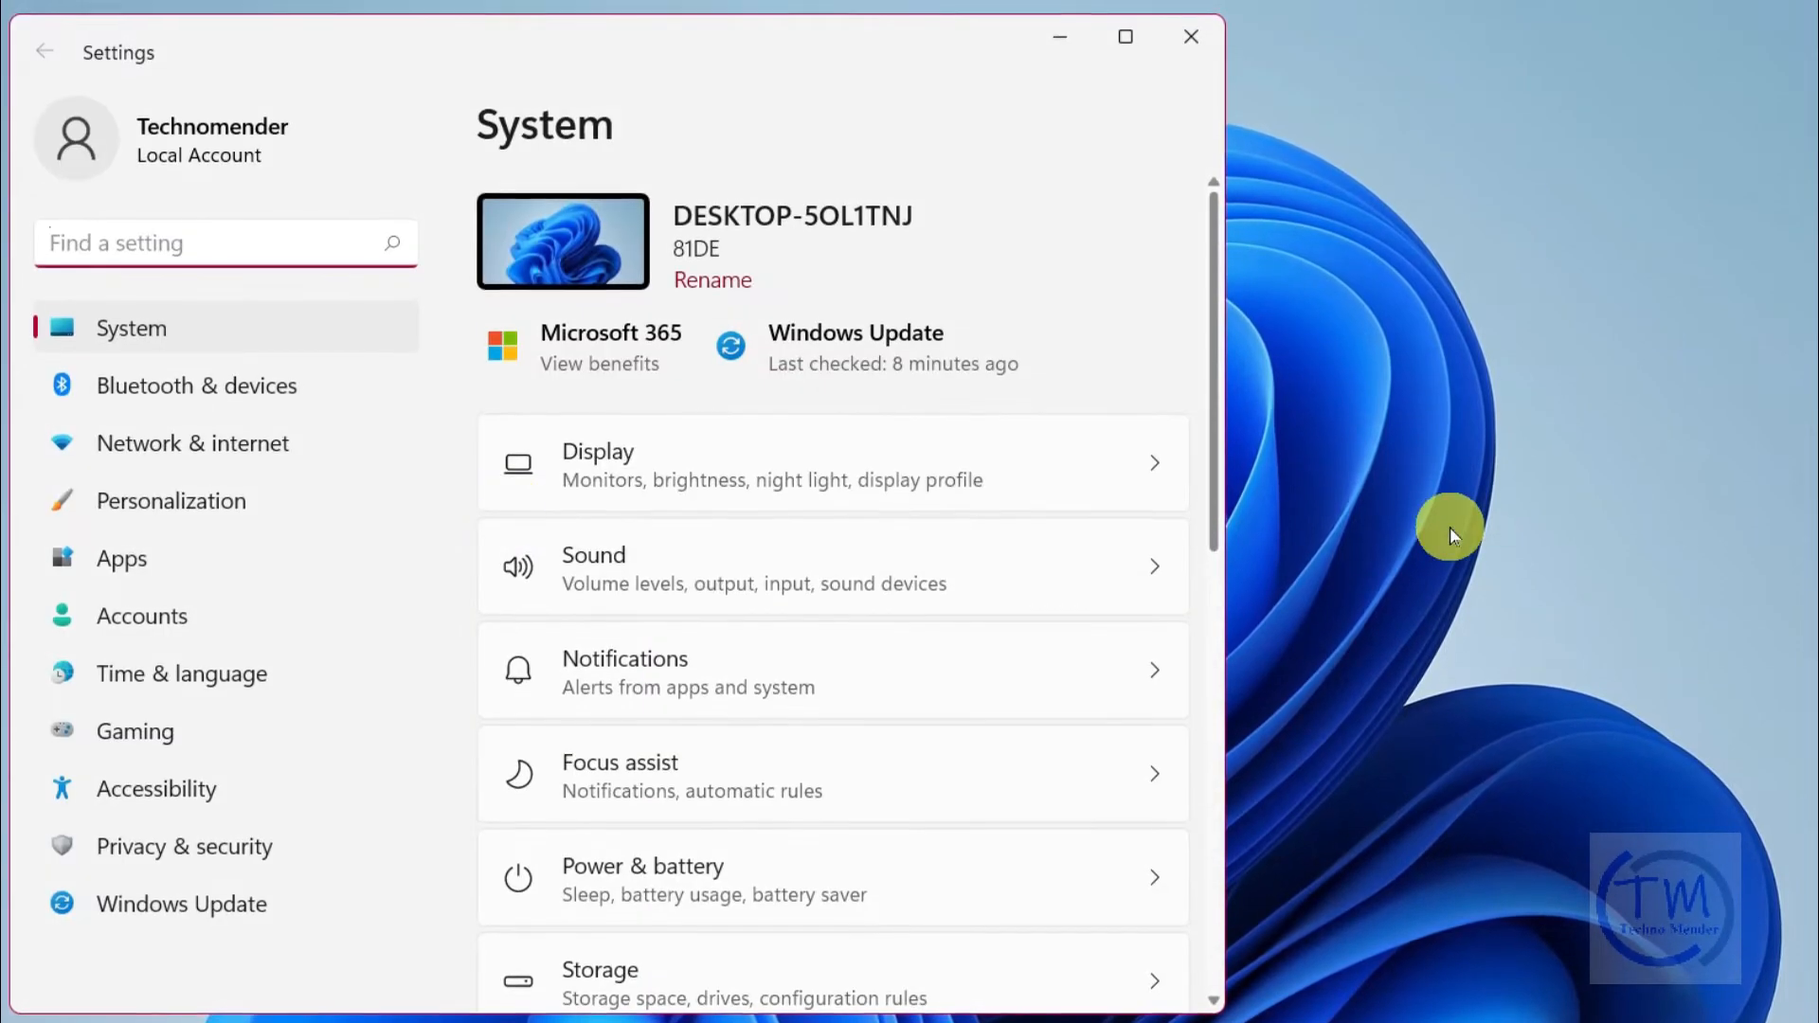
scroll(1218, 458, down, 5)
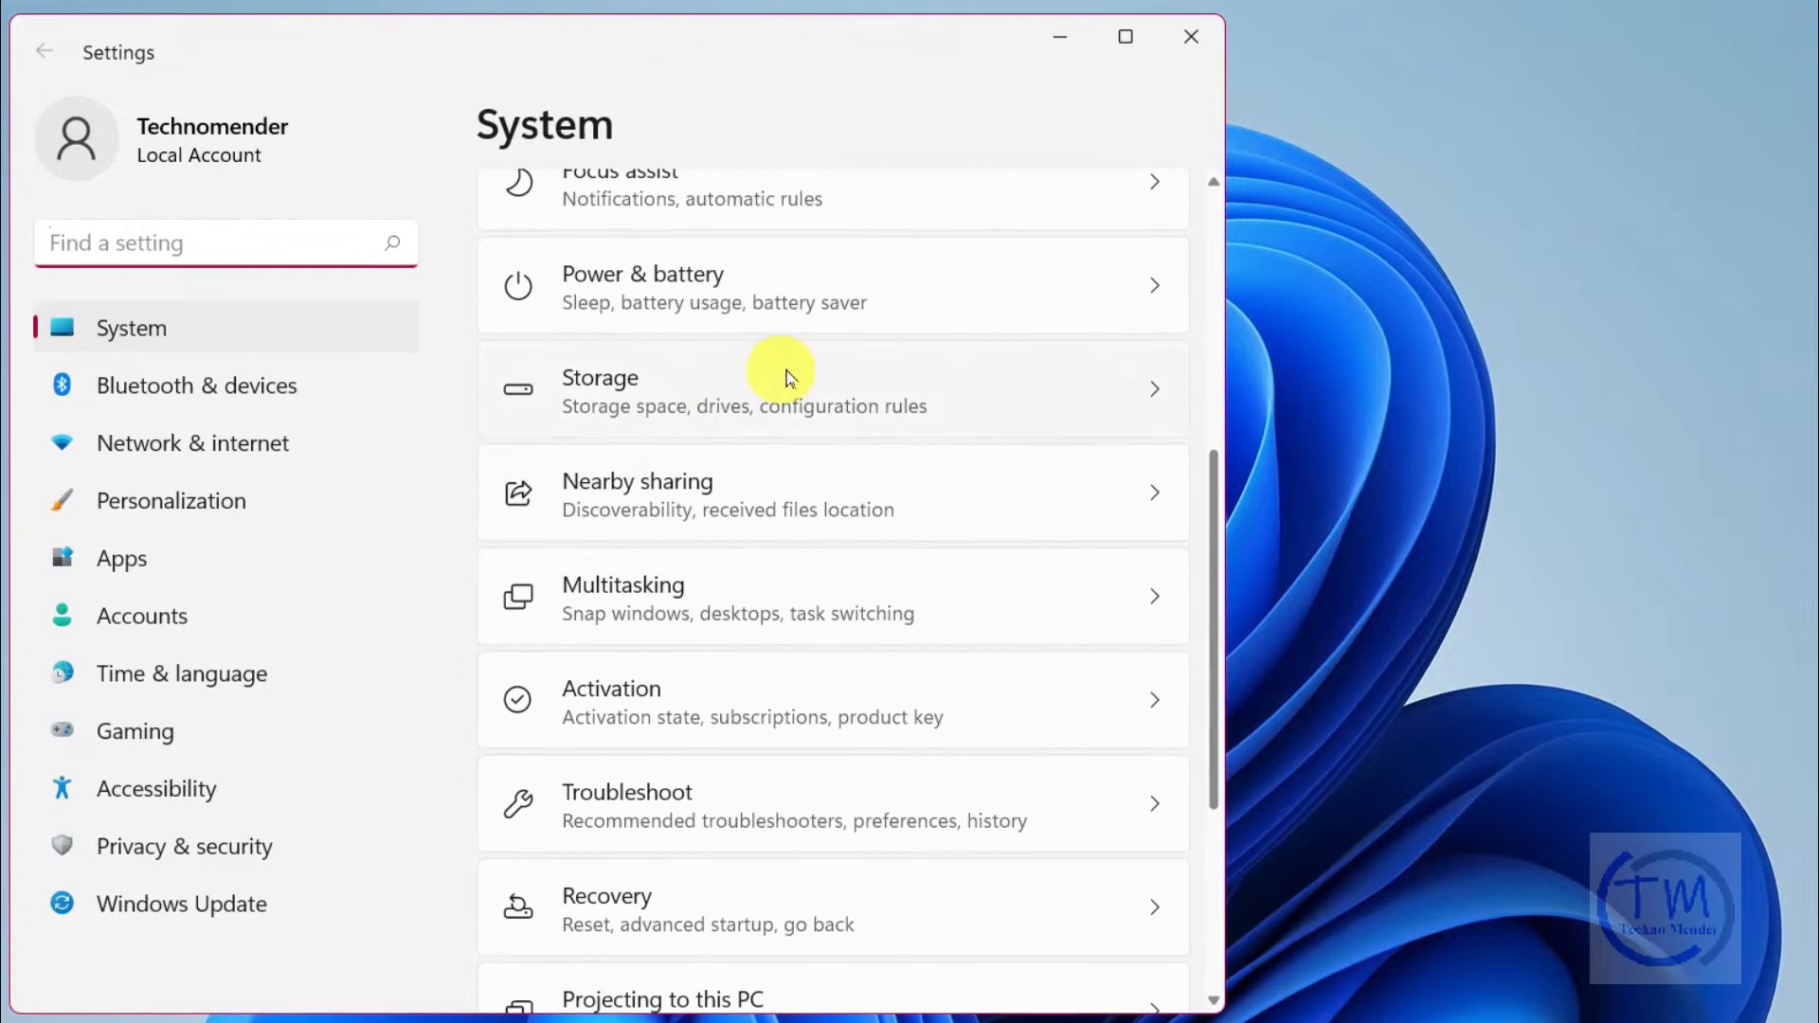
click(661, 375)
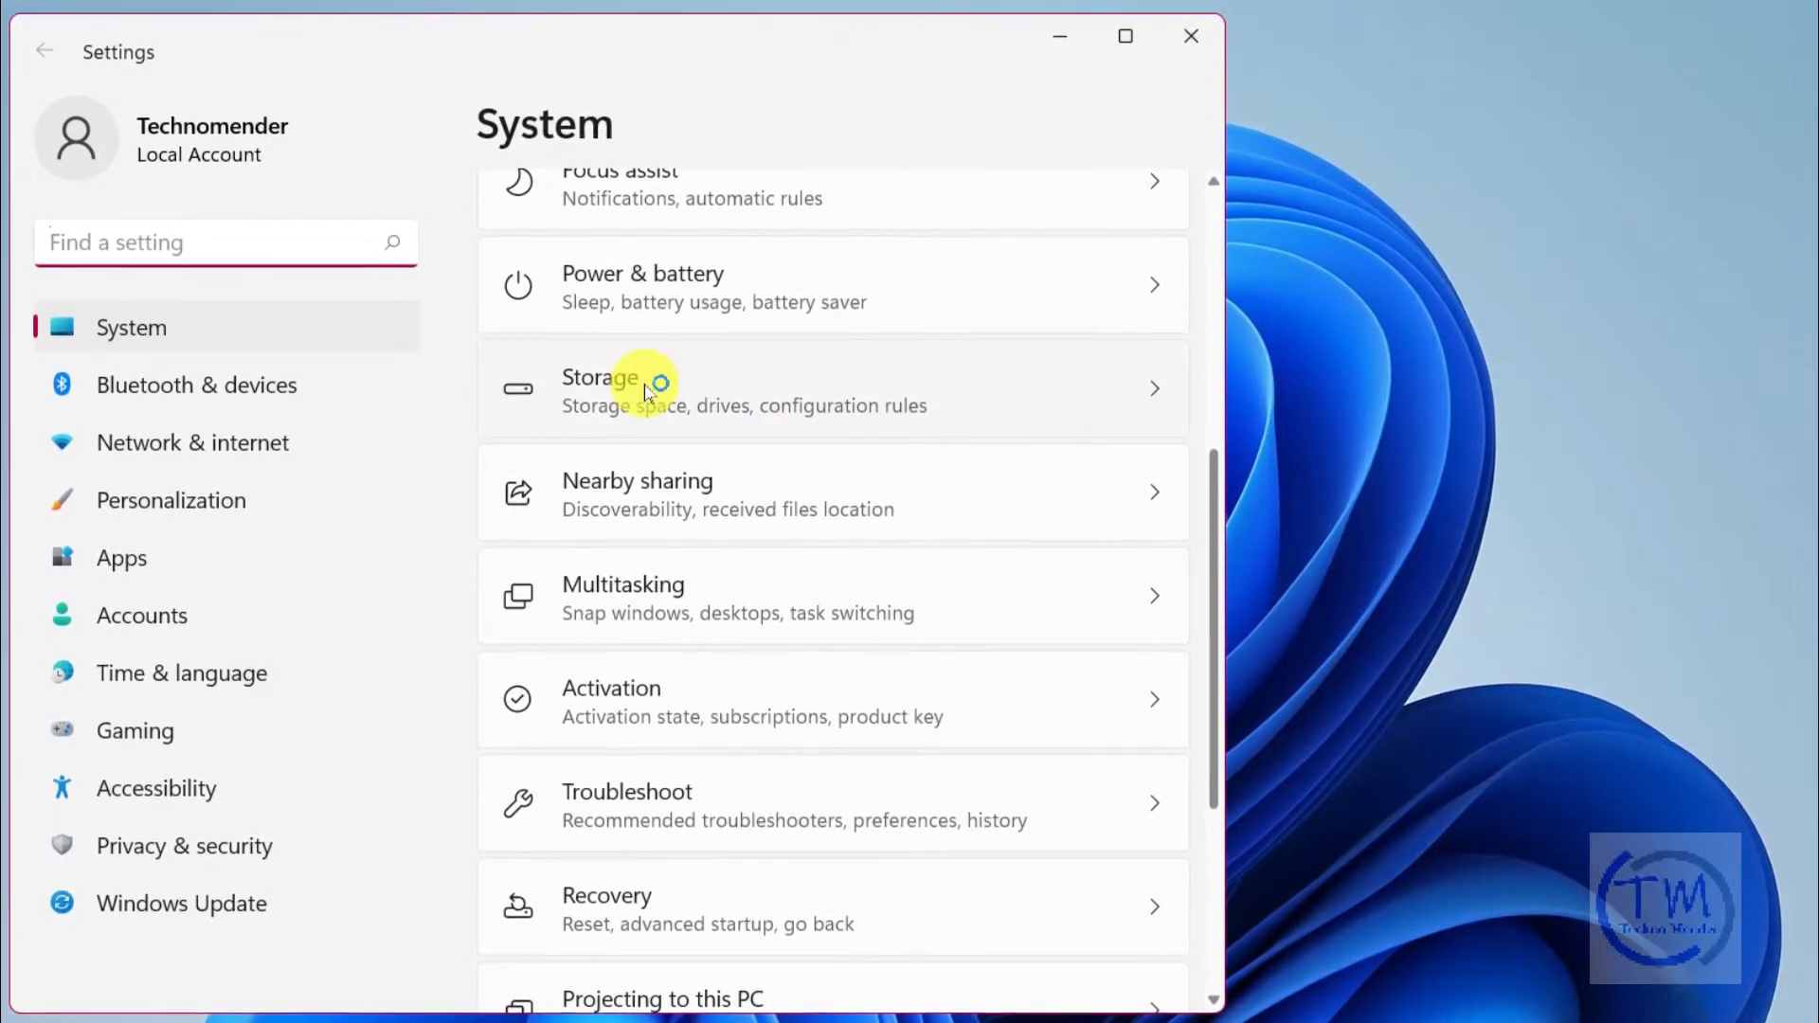
click(645, 384)
scroll(1181, 633, down, 2)
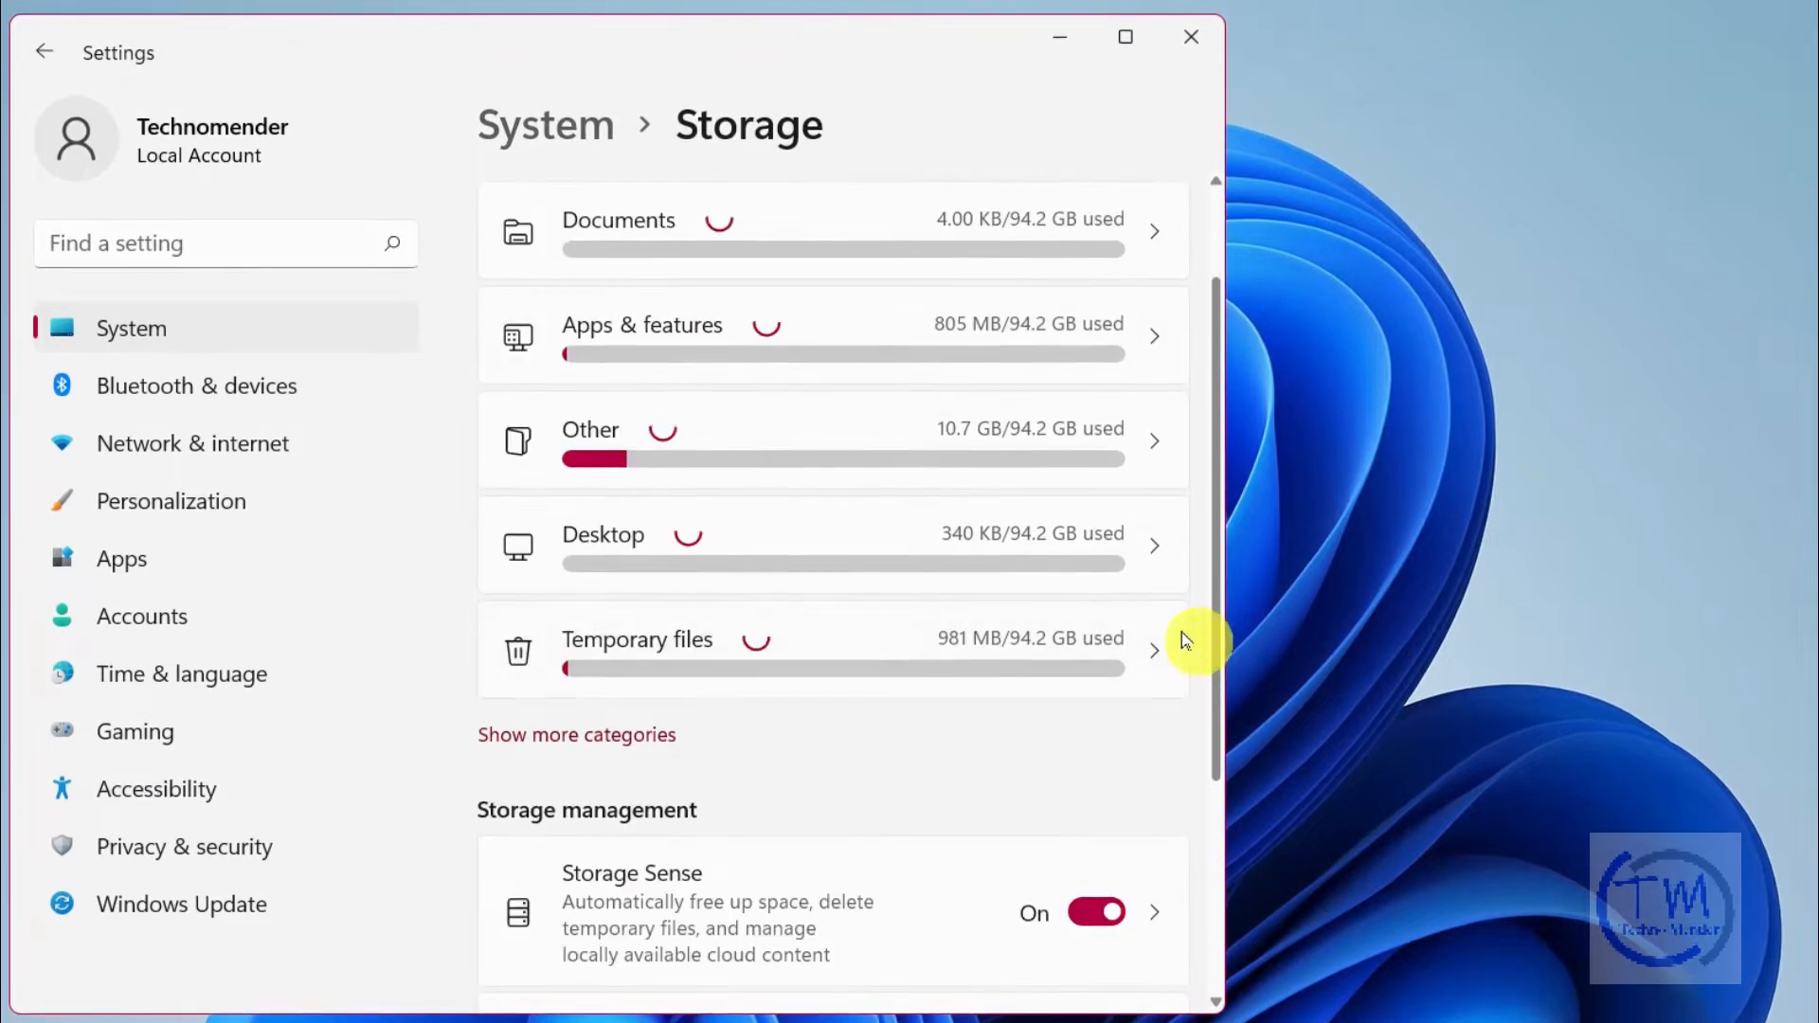
click(698, 664)
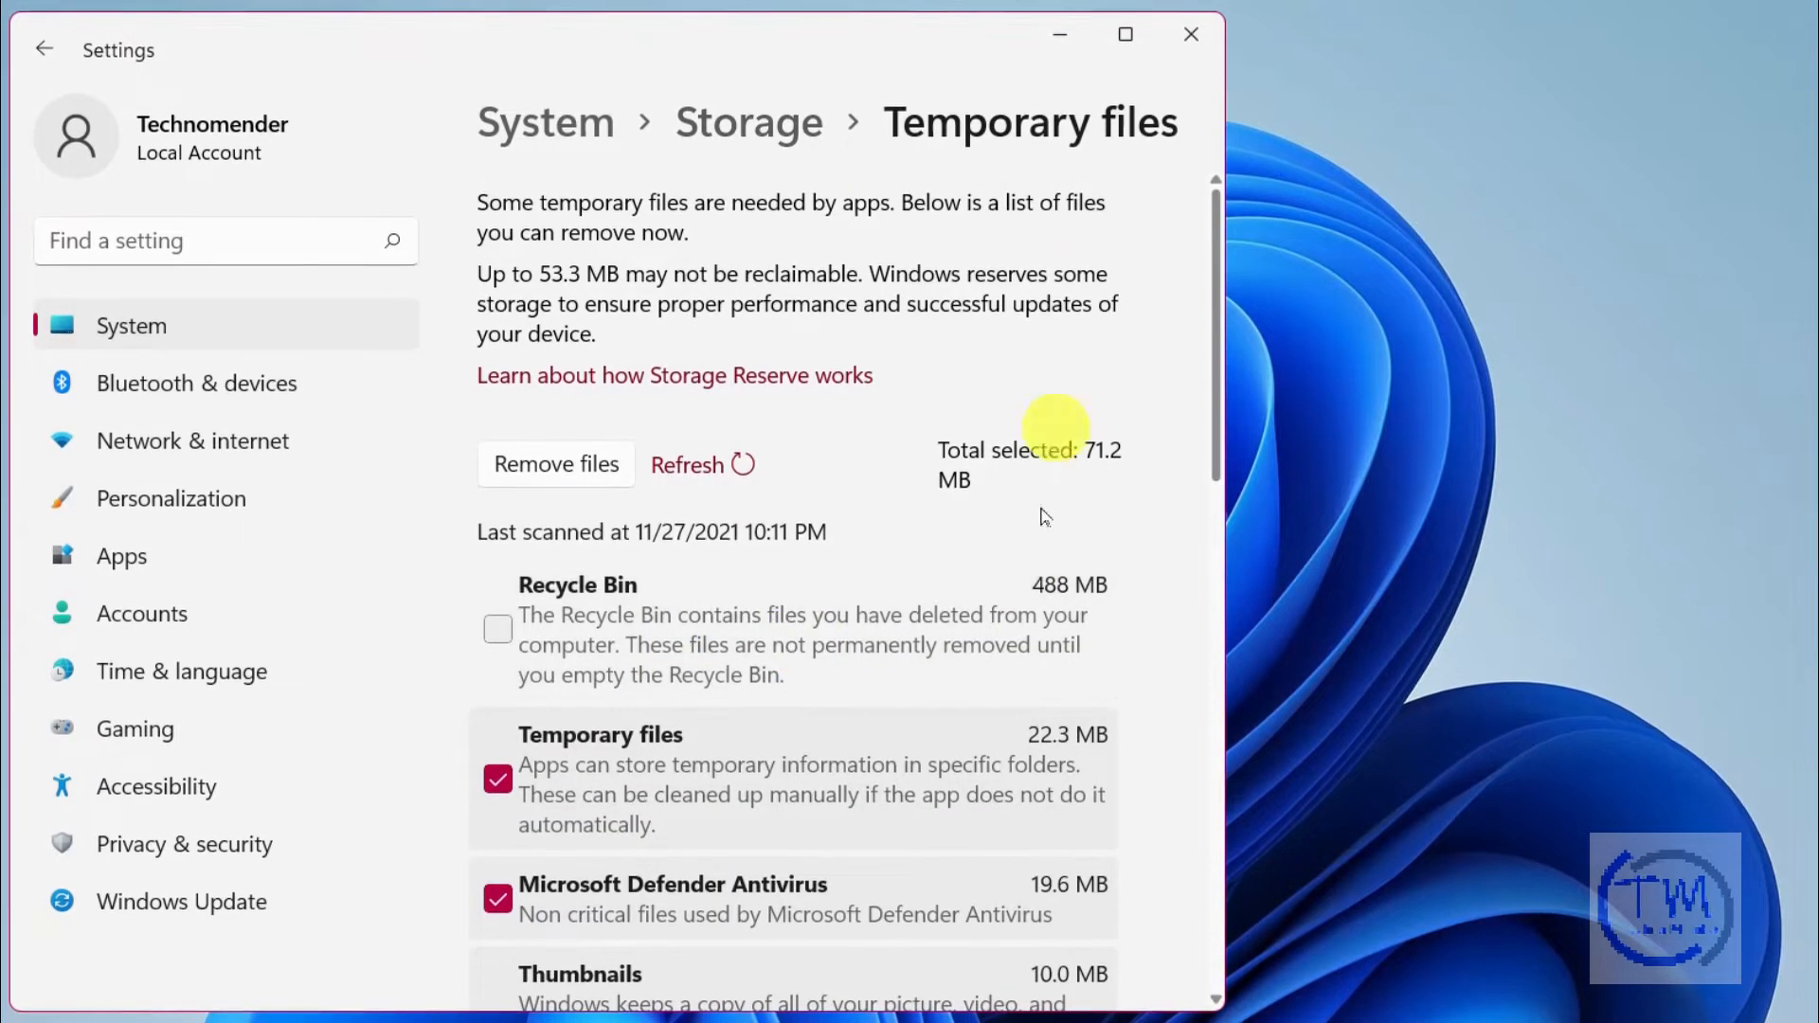
Add the Recycle Bin to the selected temporary file categories, permanently remove the selected files and close Settings.
click(487, 628)
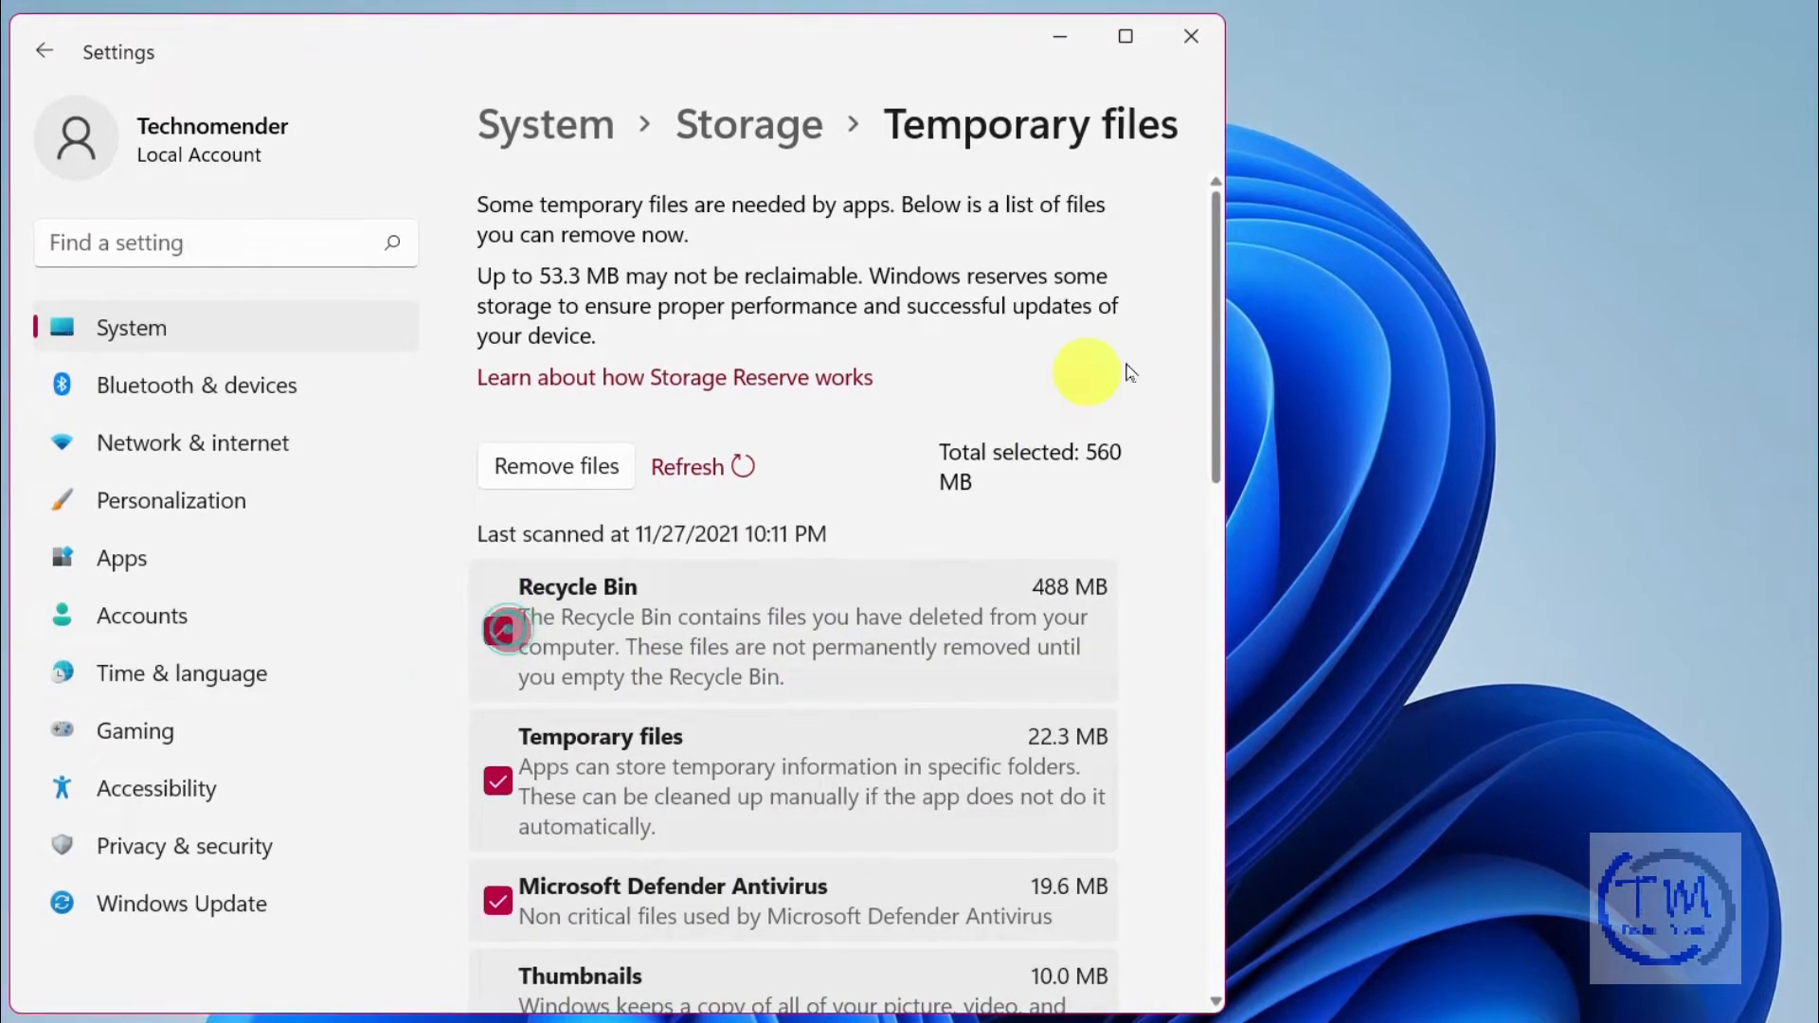
drag(1215, 360, 1222, 269)
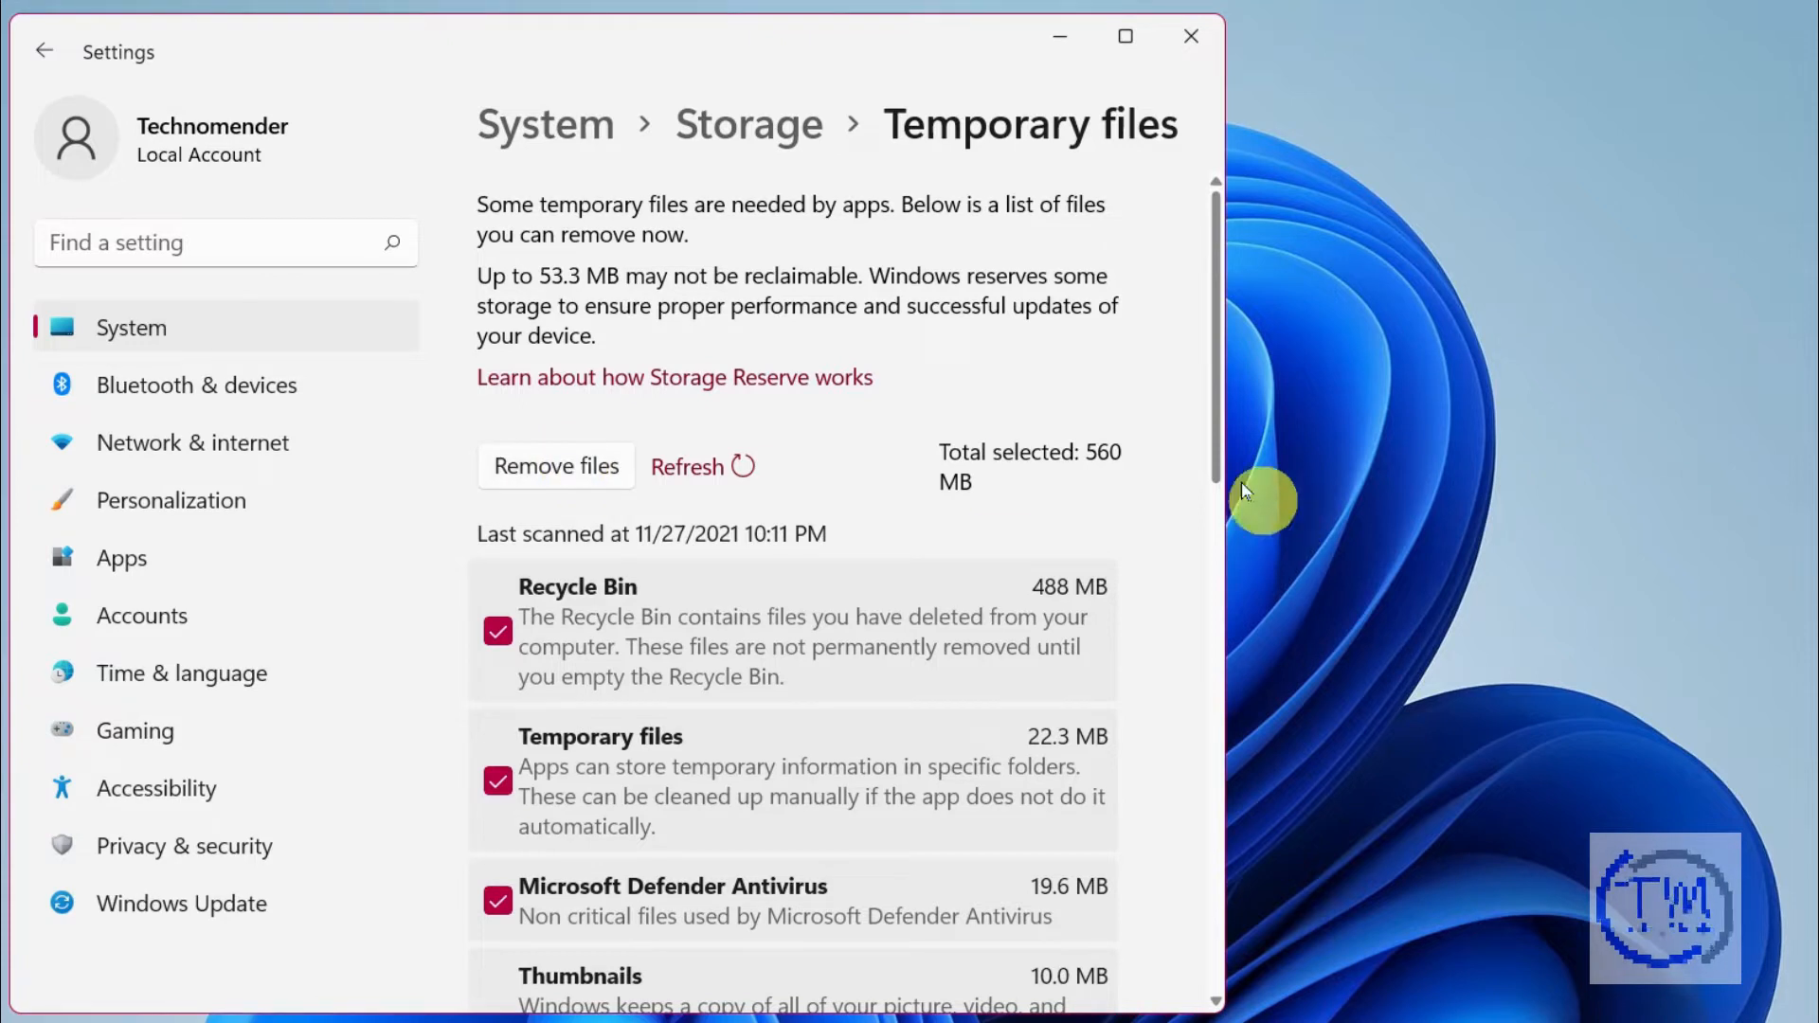
drag(1218, 443, 1178, 17)
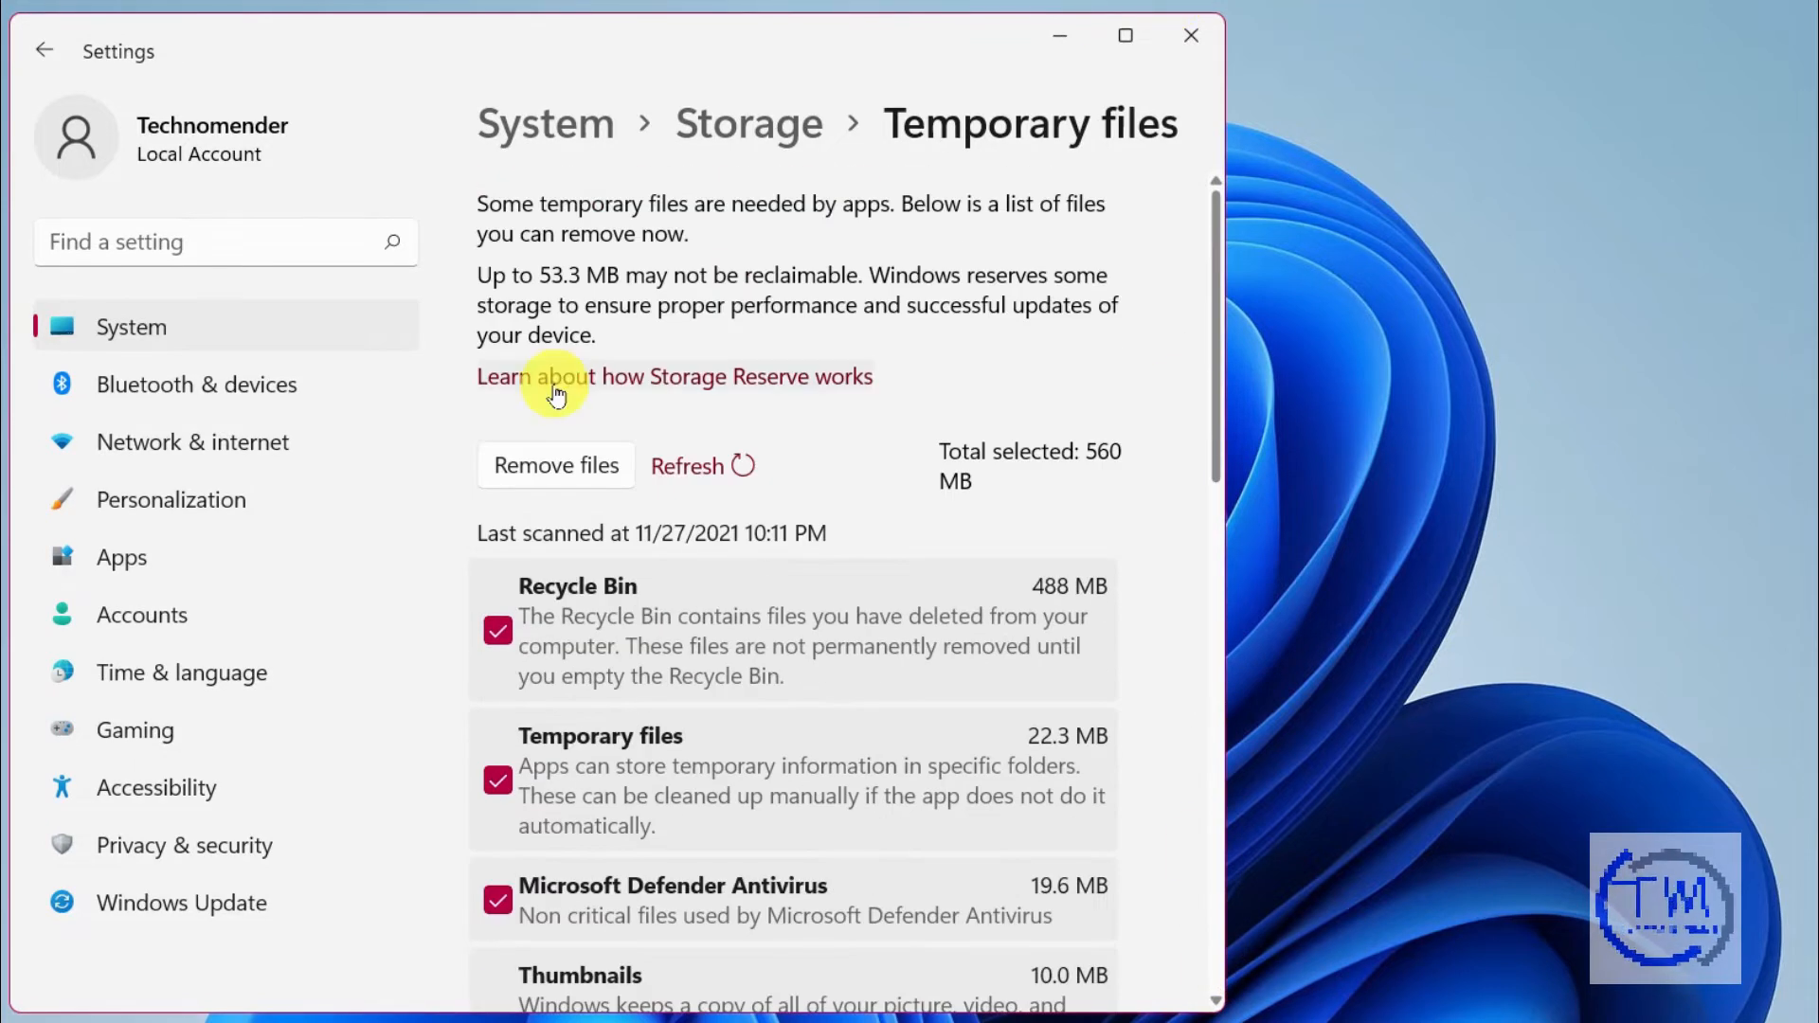
click(533, 486)
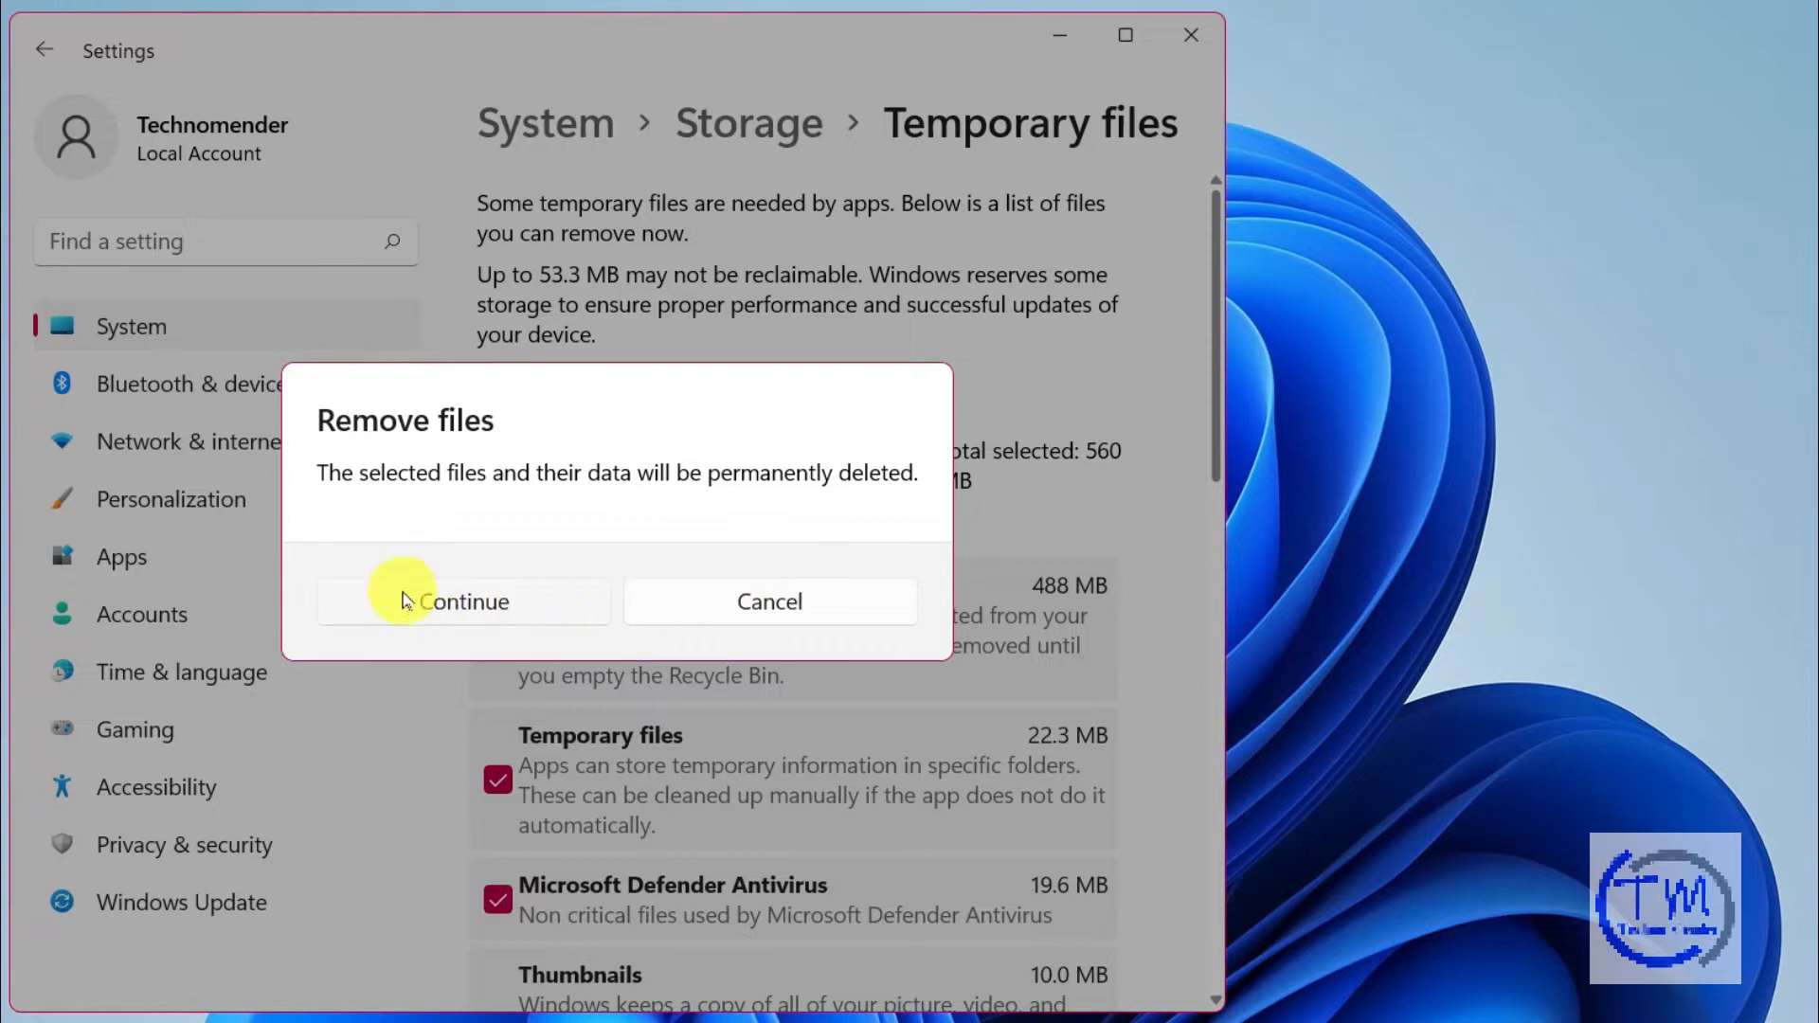
click(465, 601)
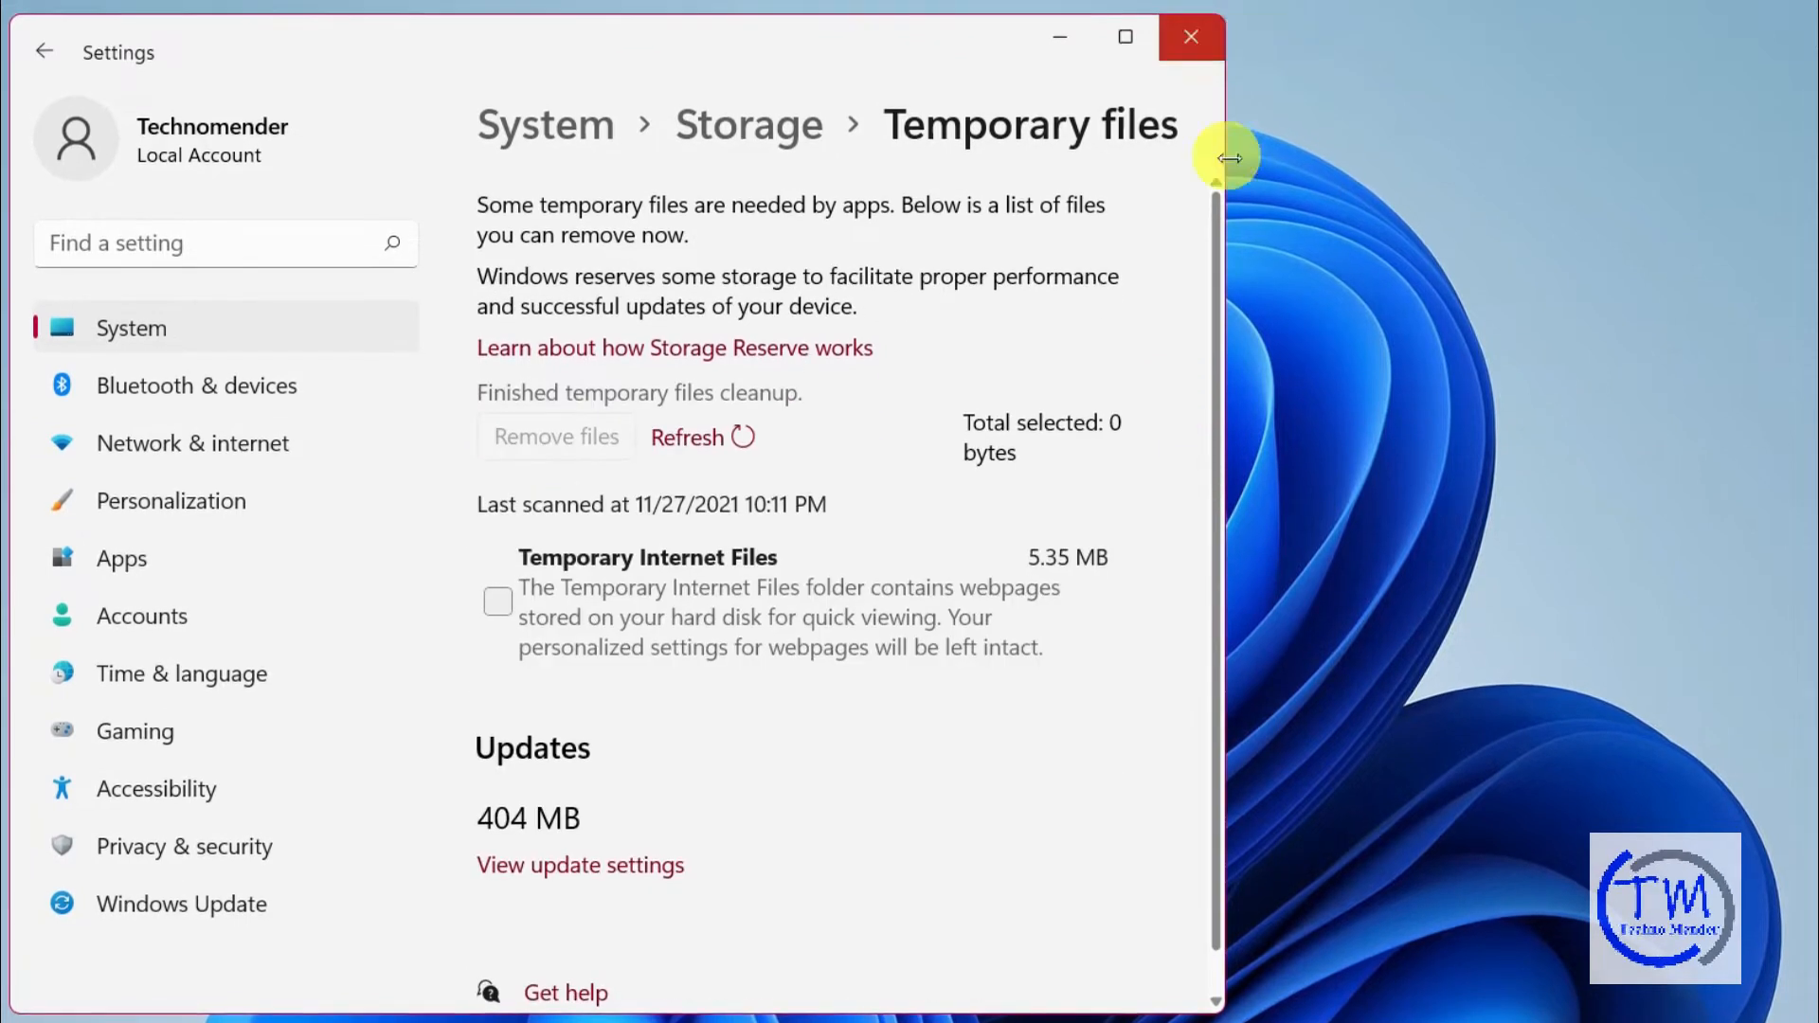
click(1203, 25)
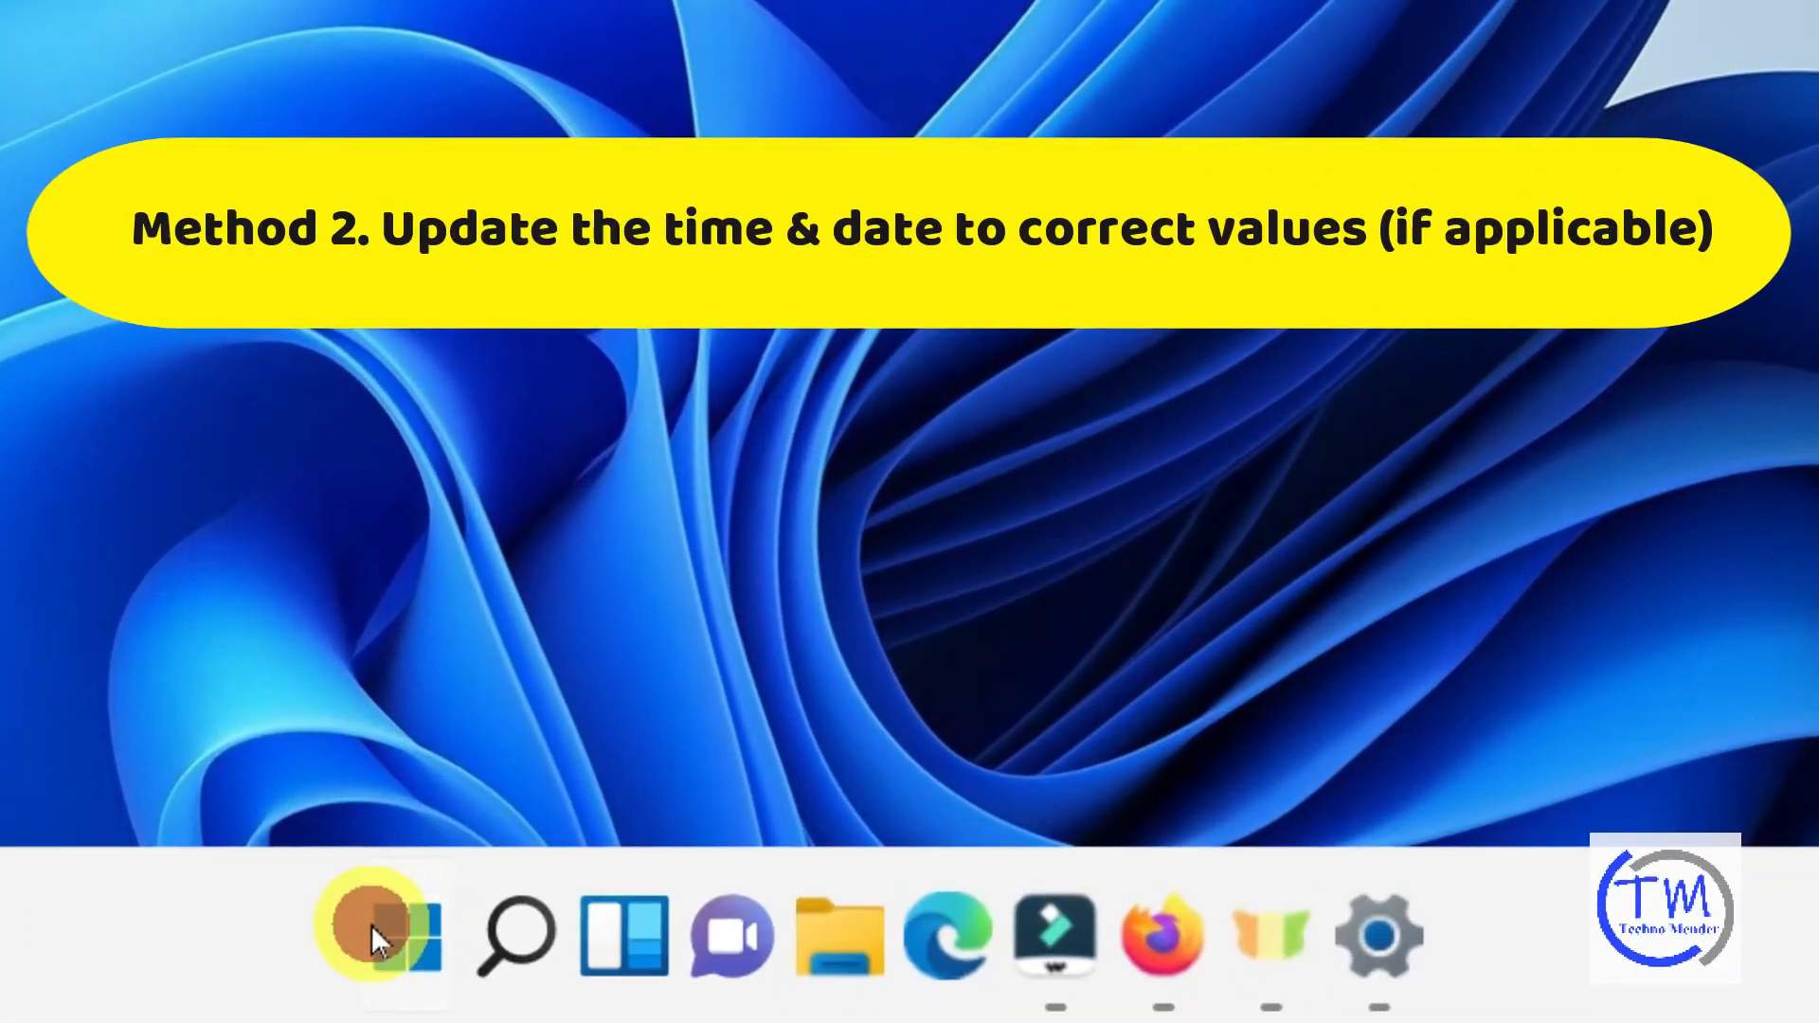
Run the command ms-settings:dateandtime to open the Date & time settings.
right_click(372, 925)
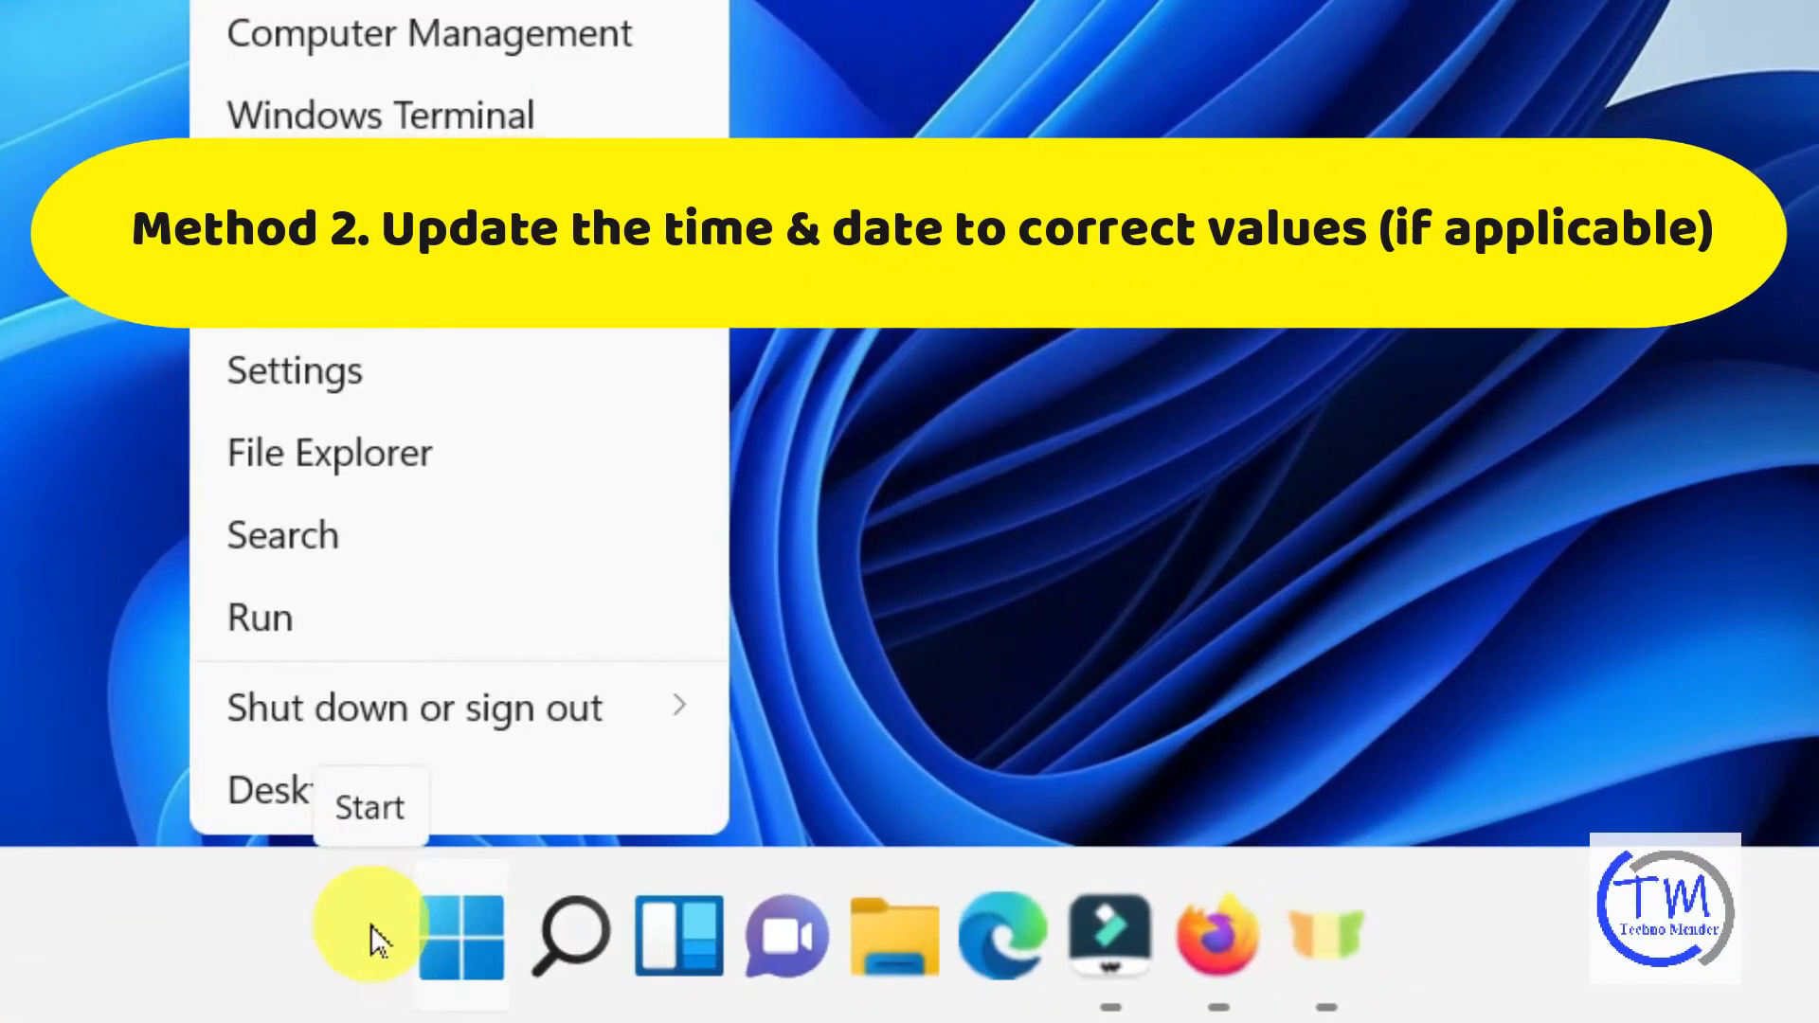
click(277, 604)
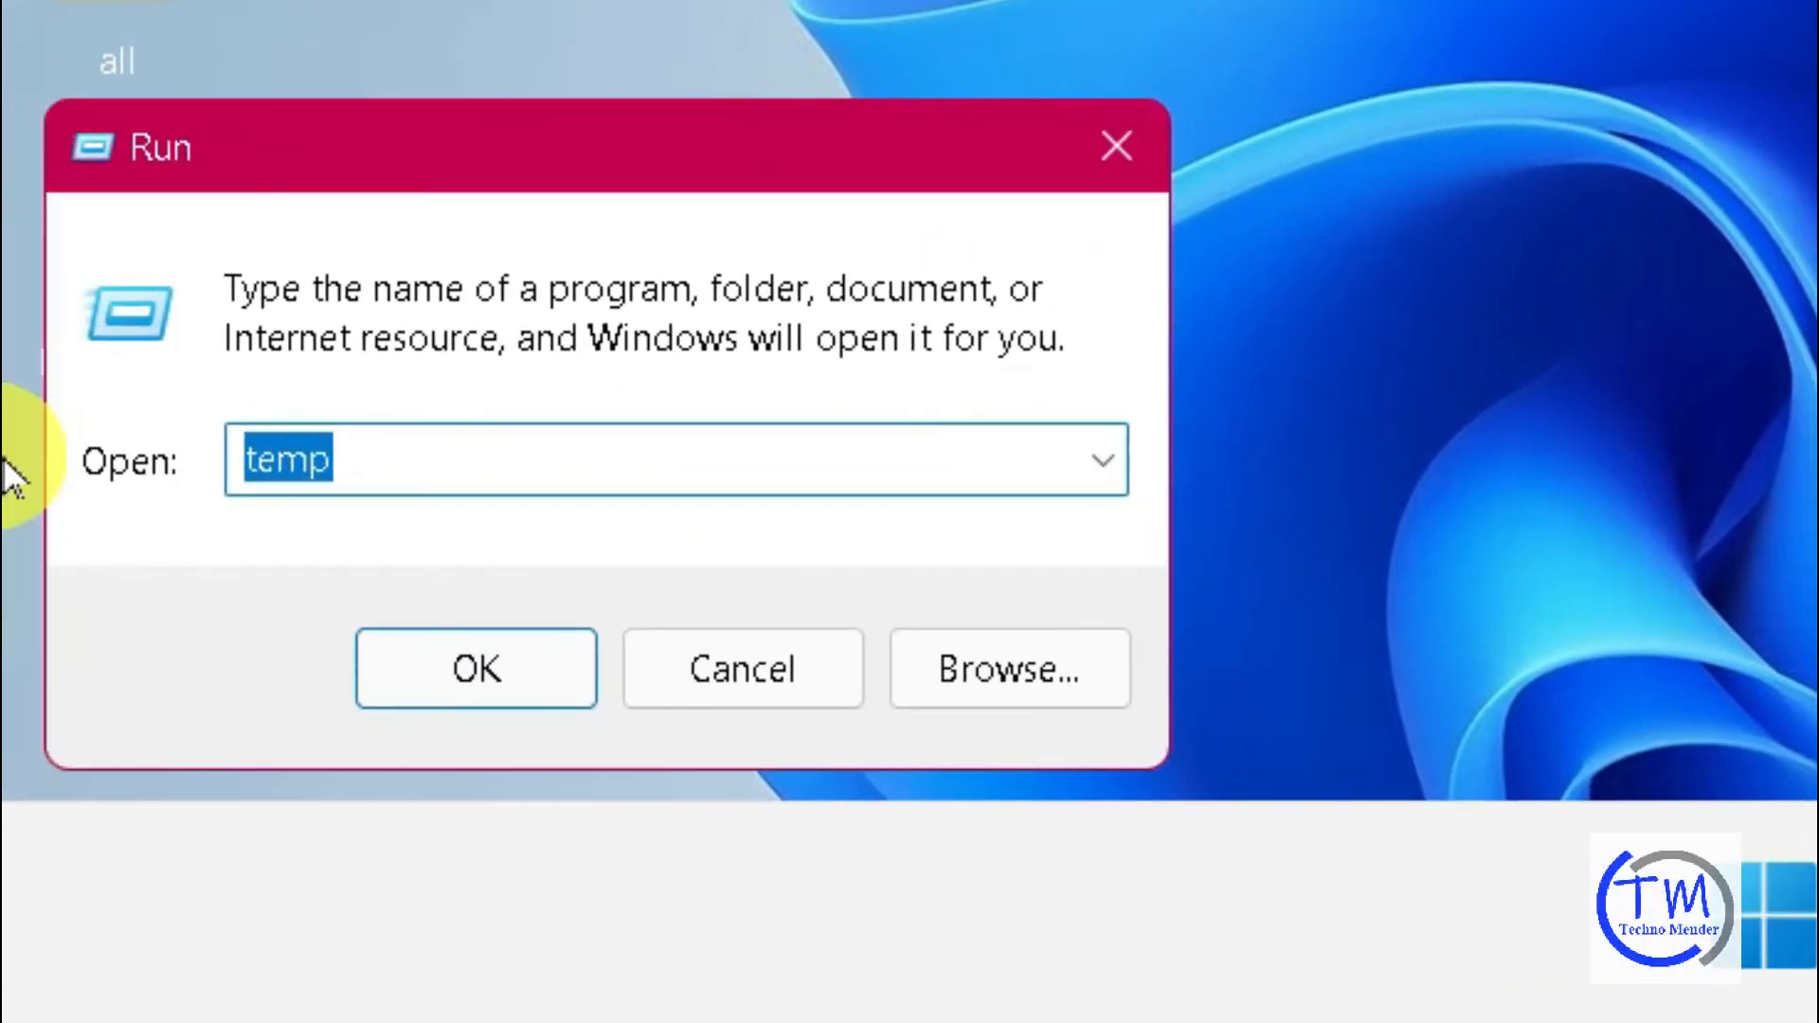
text(ms)
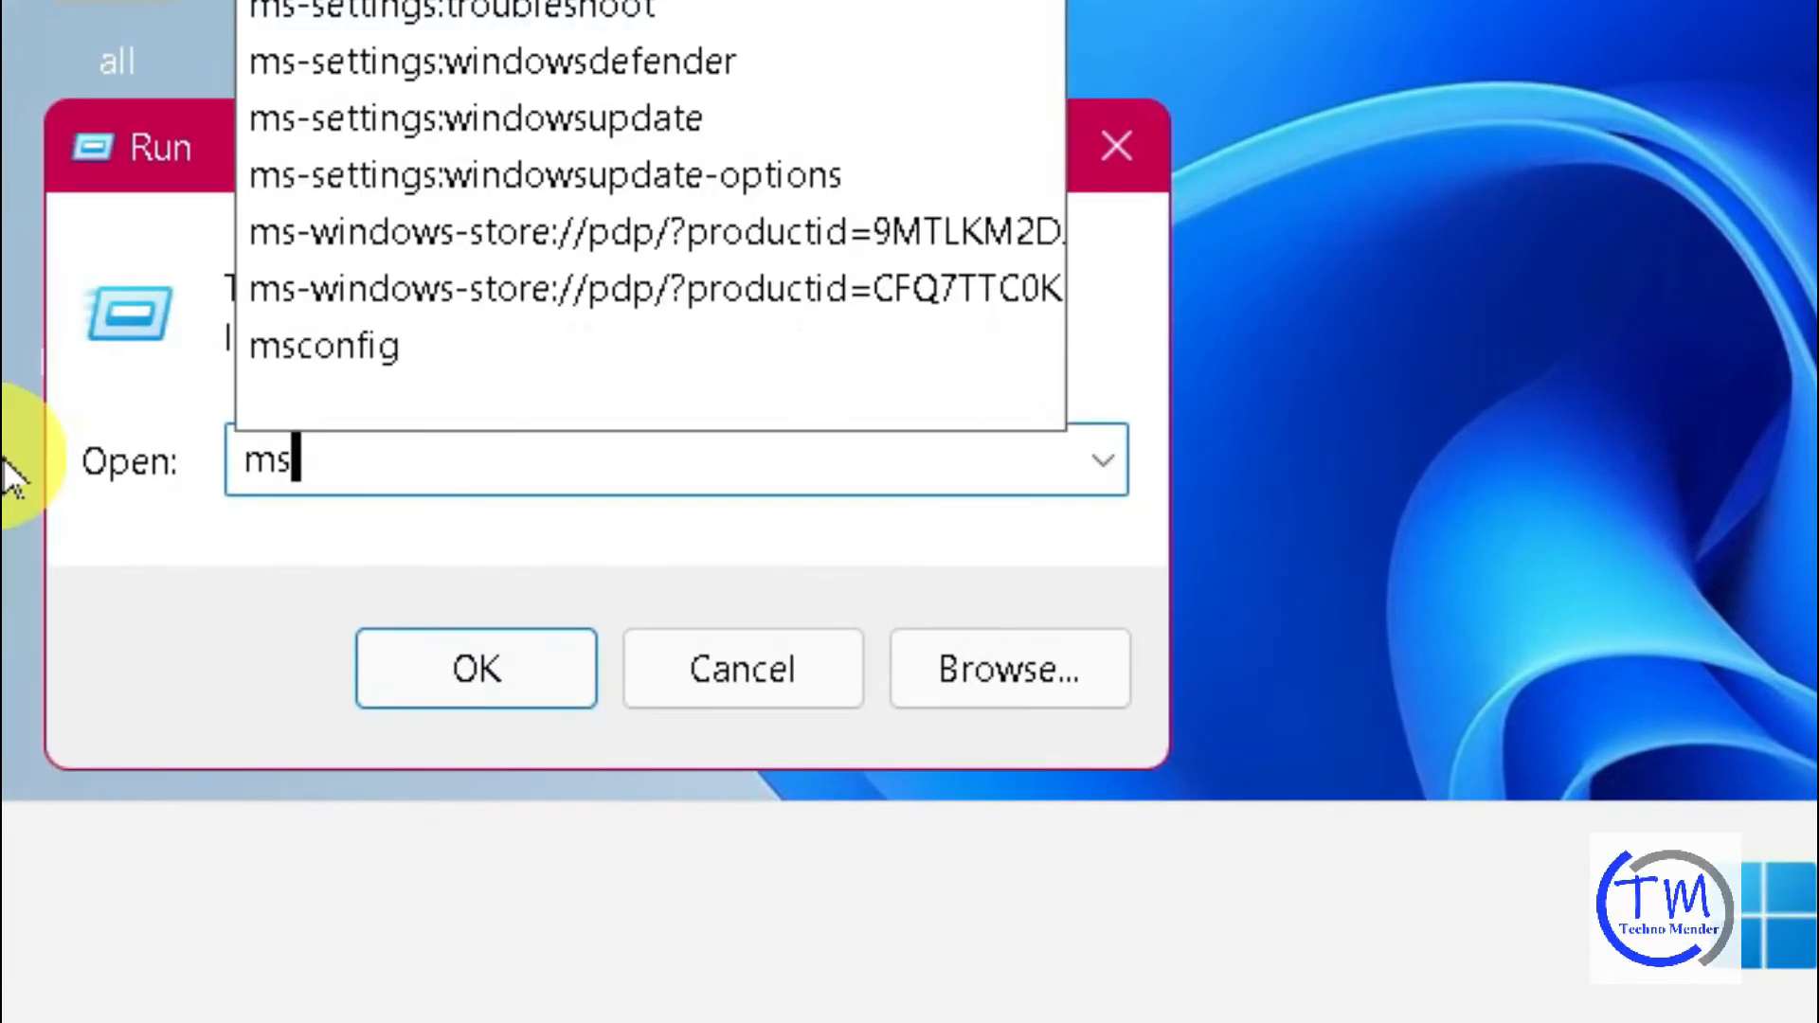
text(-see)
key(BackSpace)
text(tting)
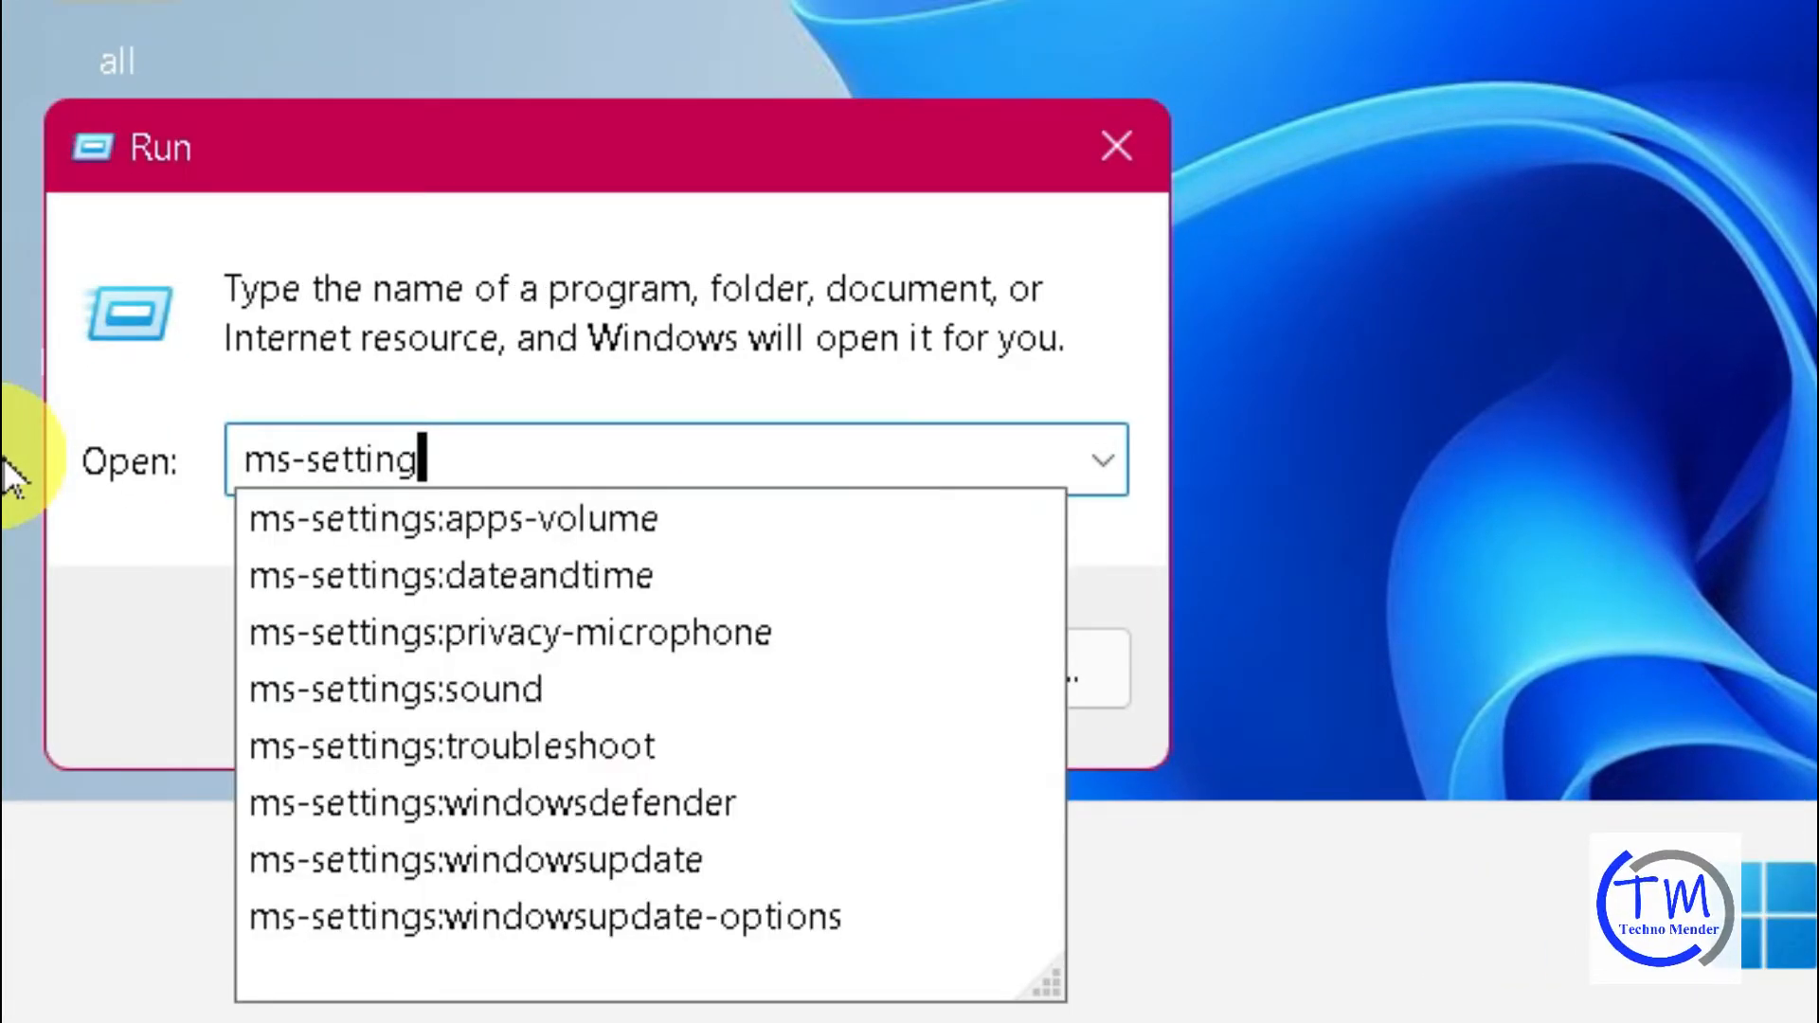
text(s:date)
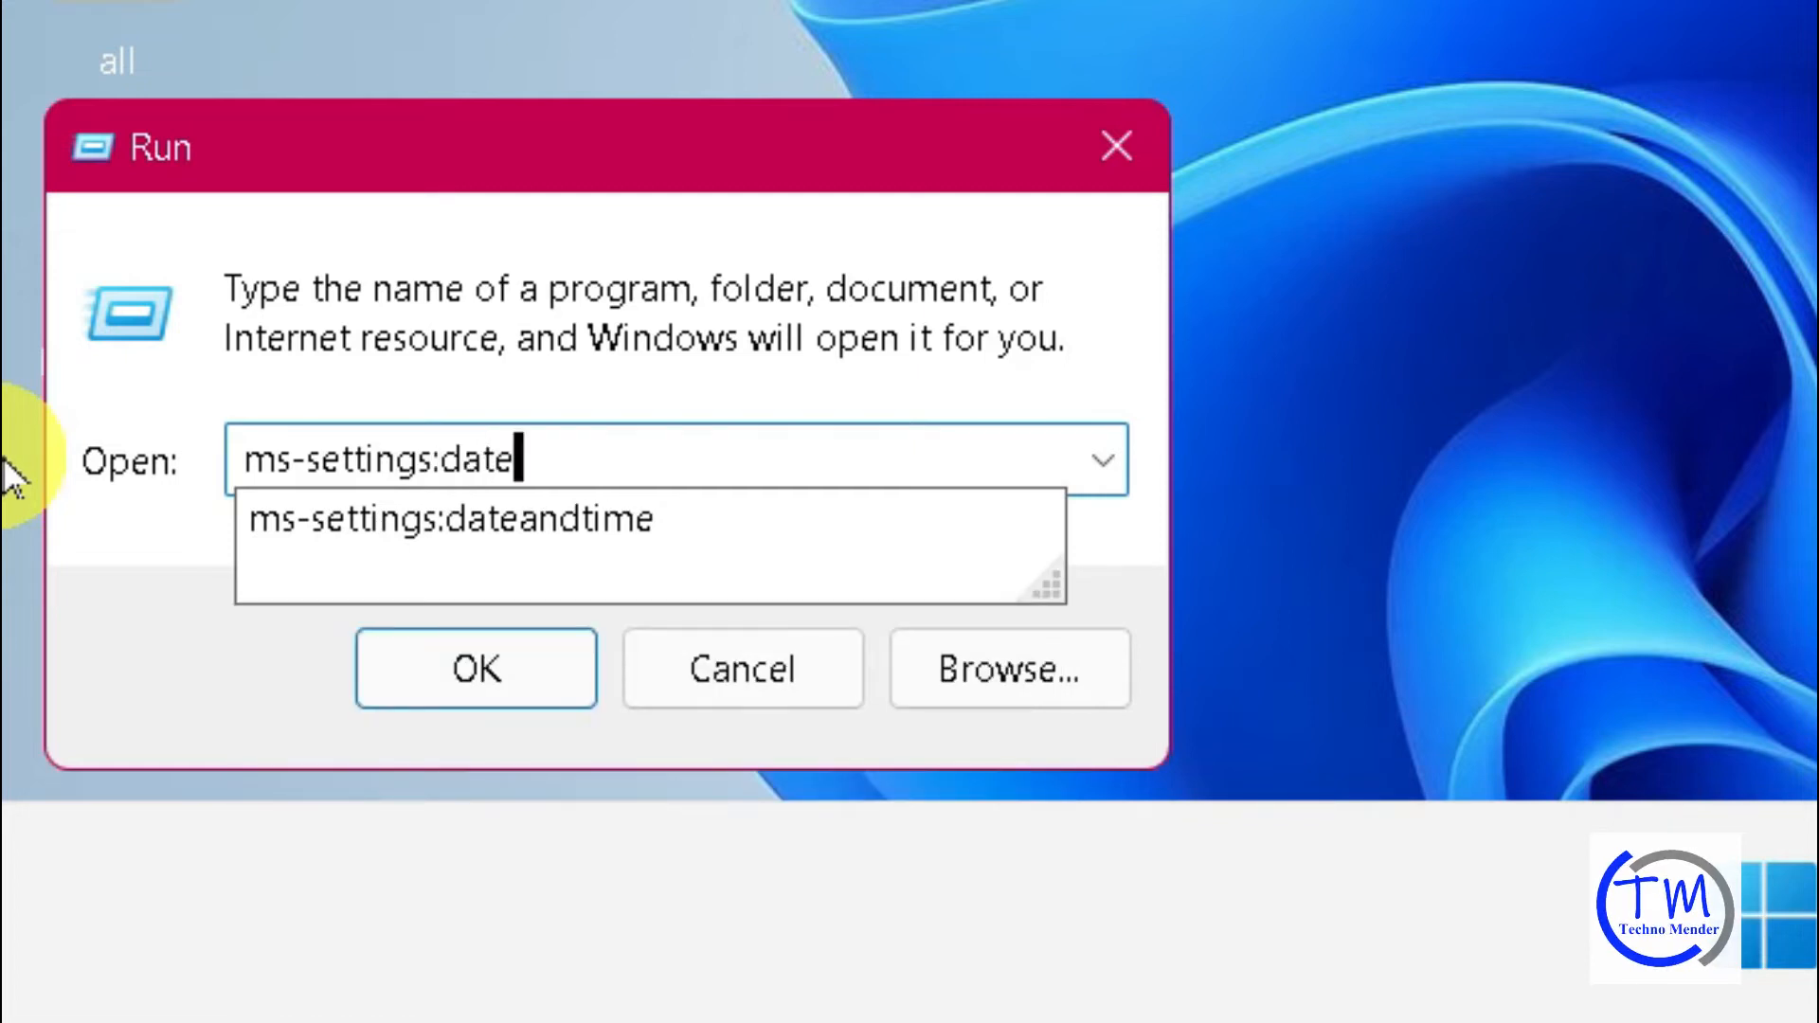
text(andtime)
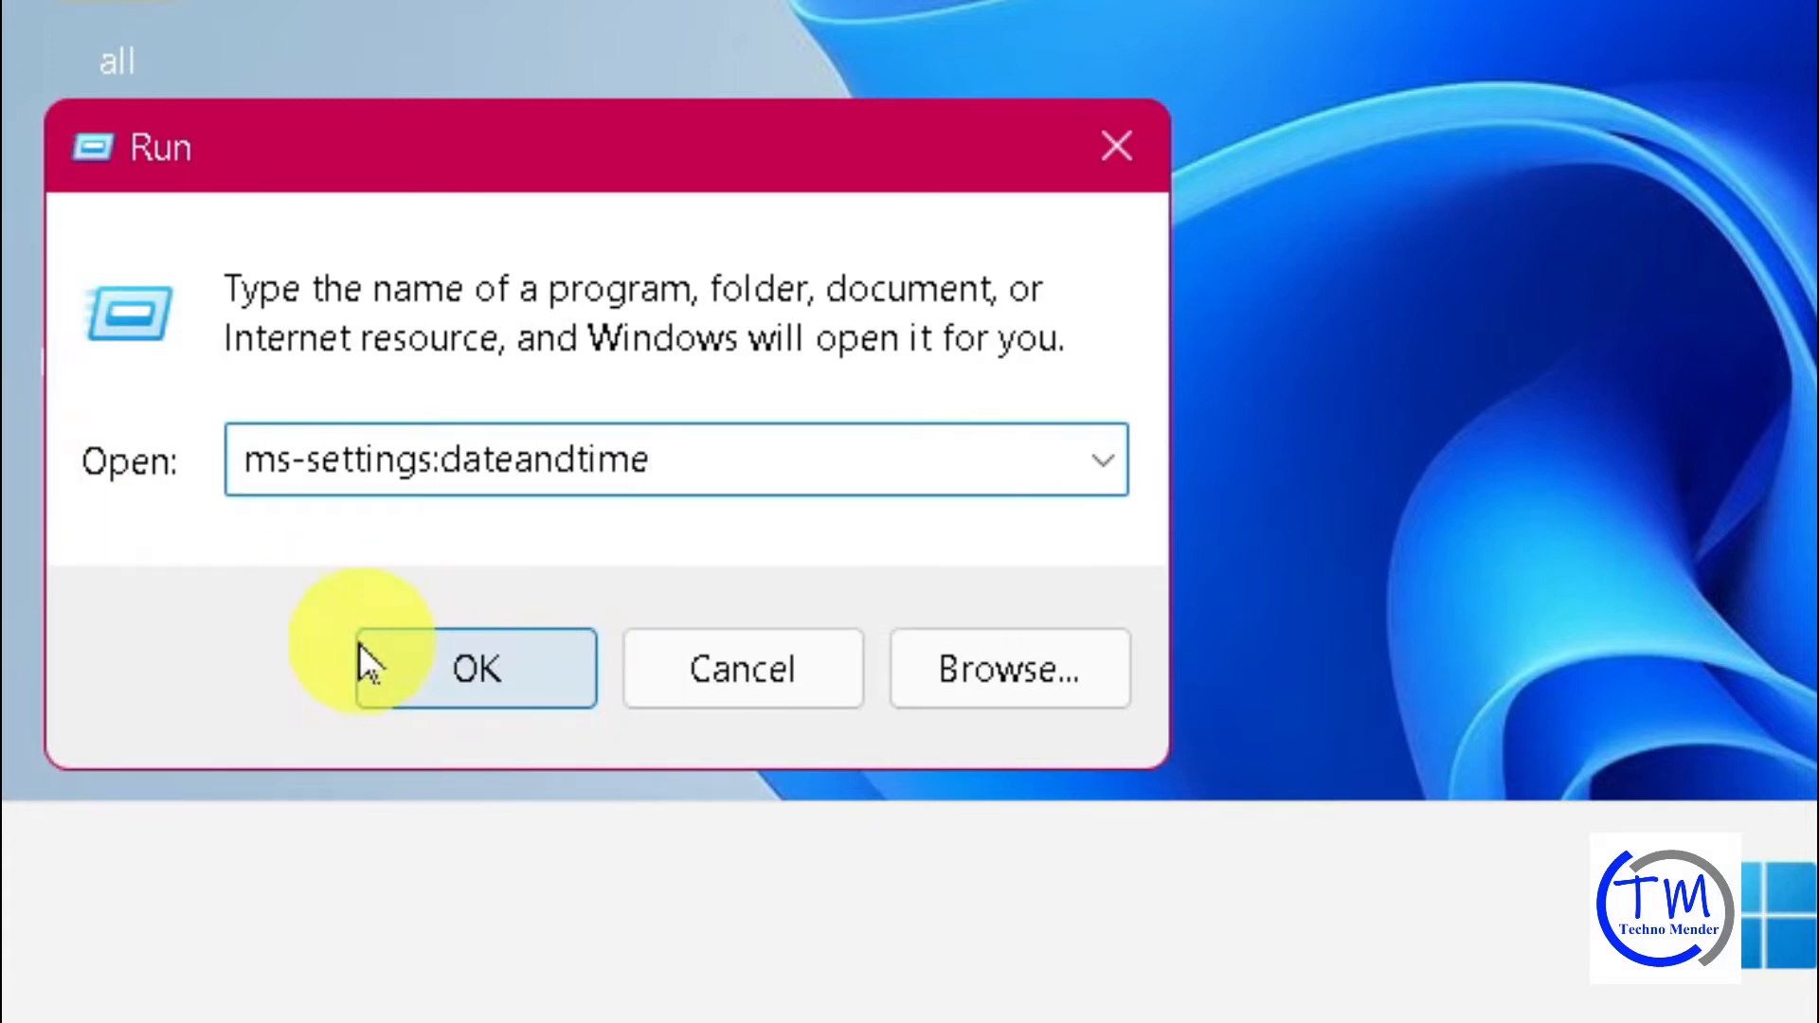
click(454, 658)
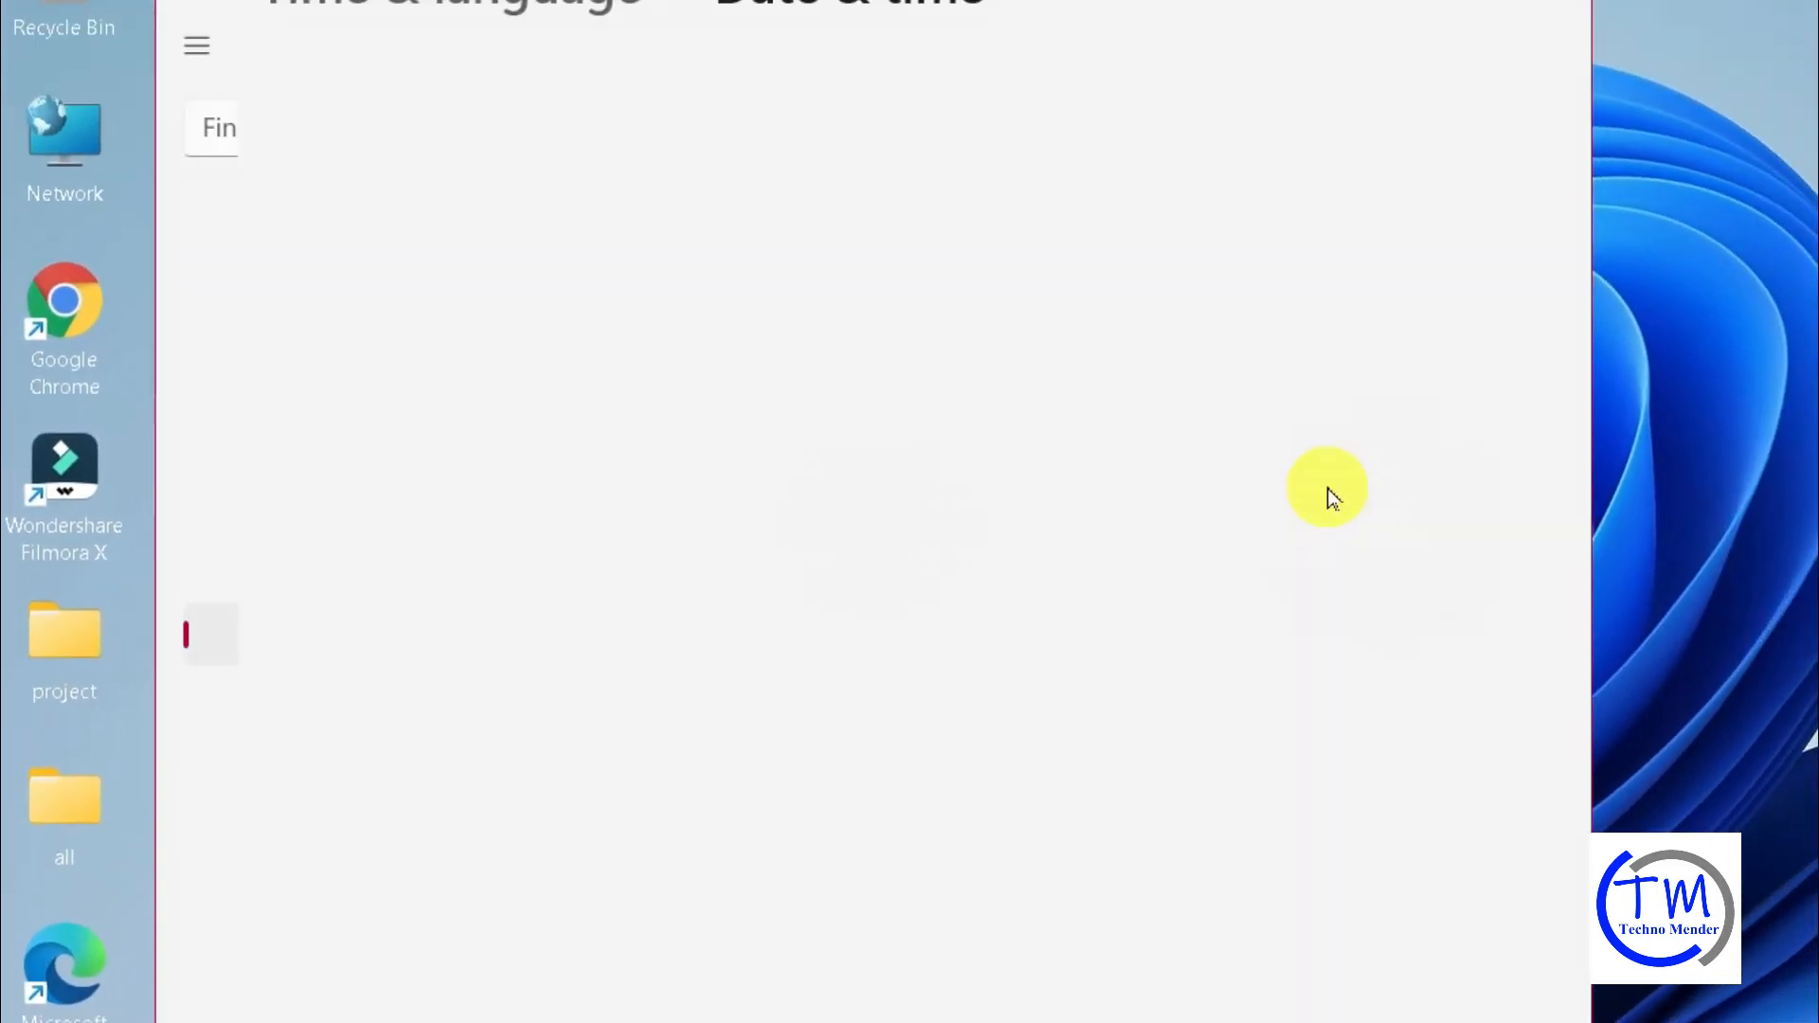
click(1504, 317)
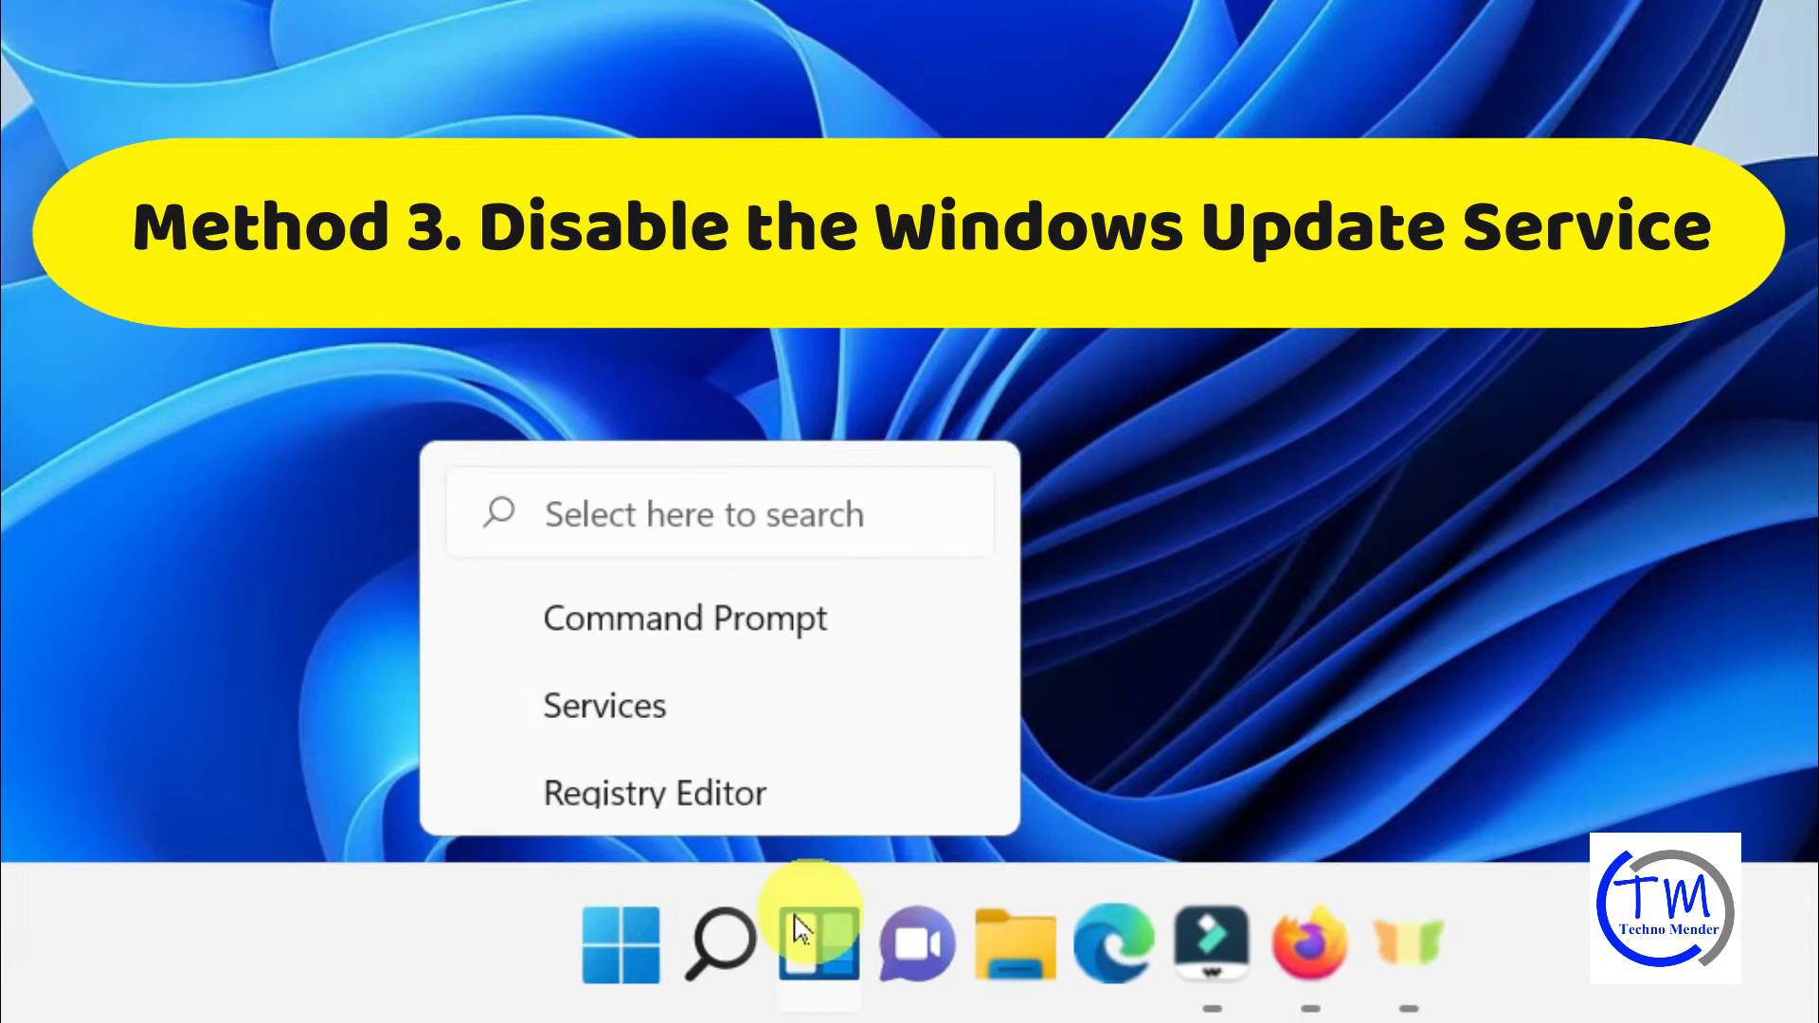
Search Windows for "services" and open the Services app.
click(742, 957)
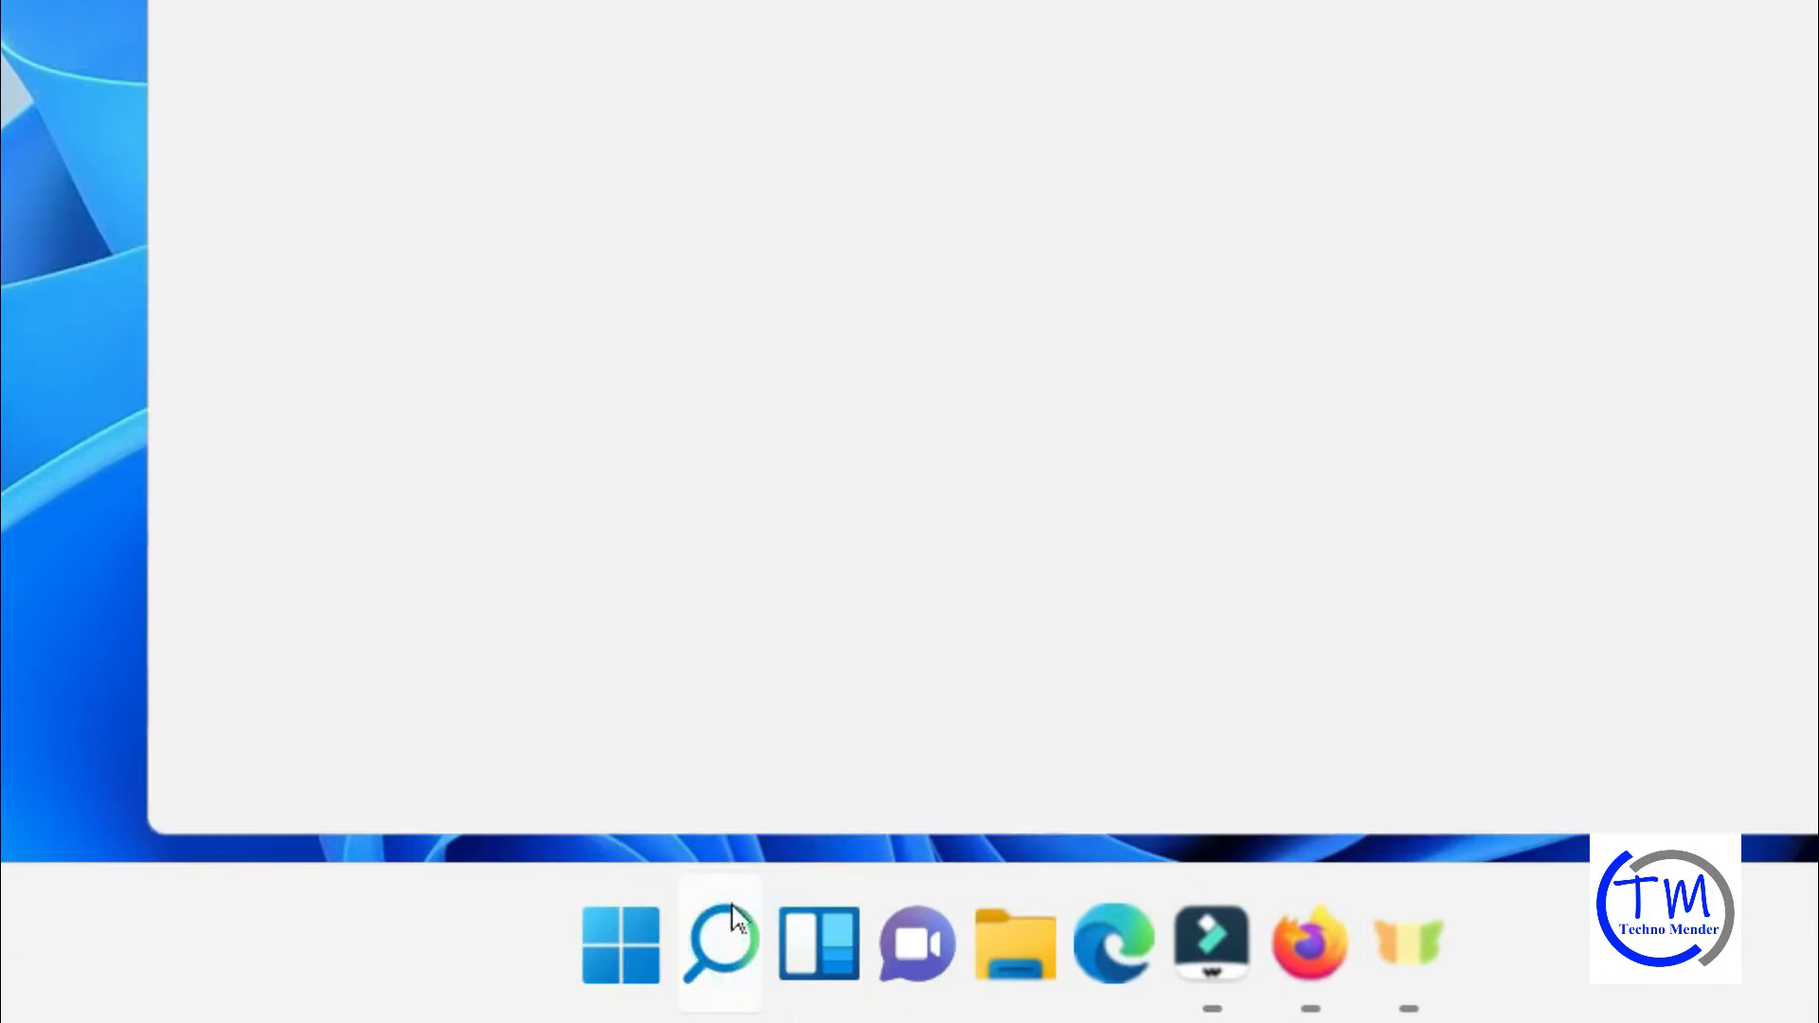
text(ser)
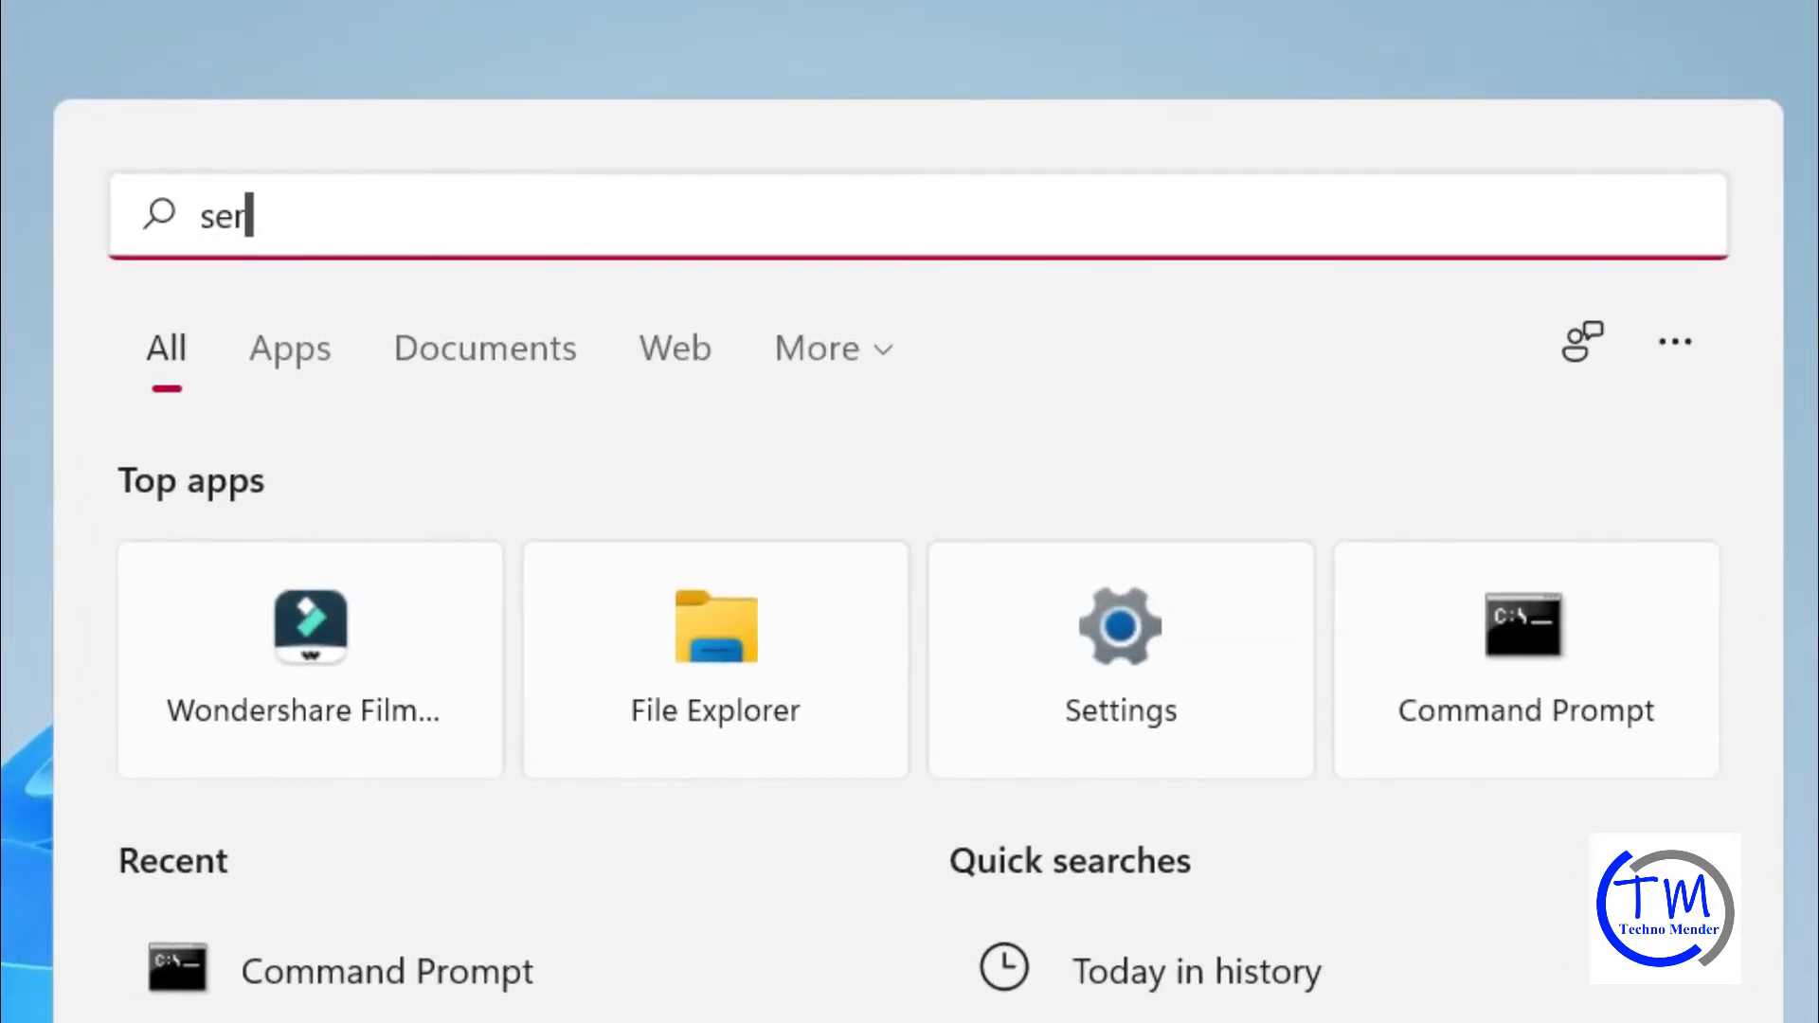
text(vices)
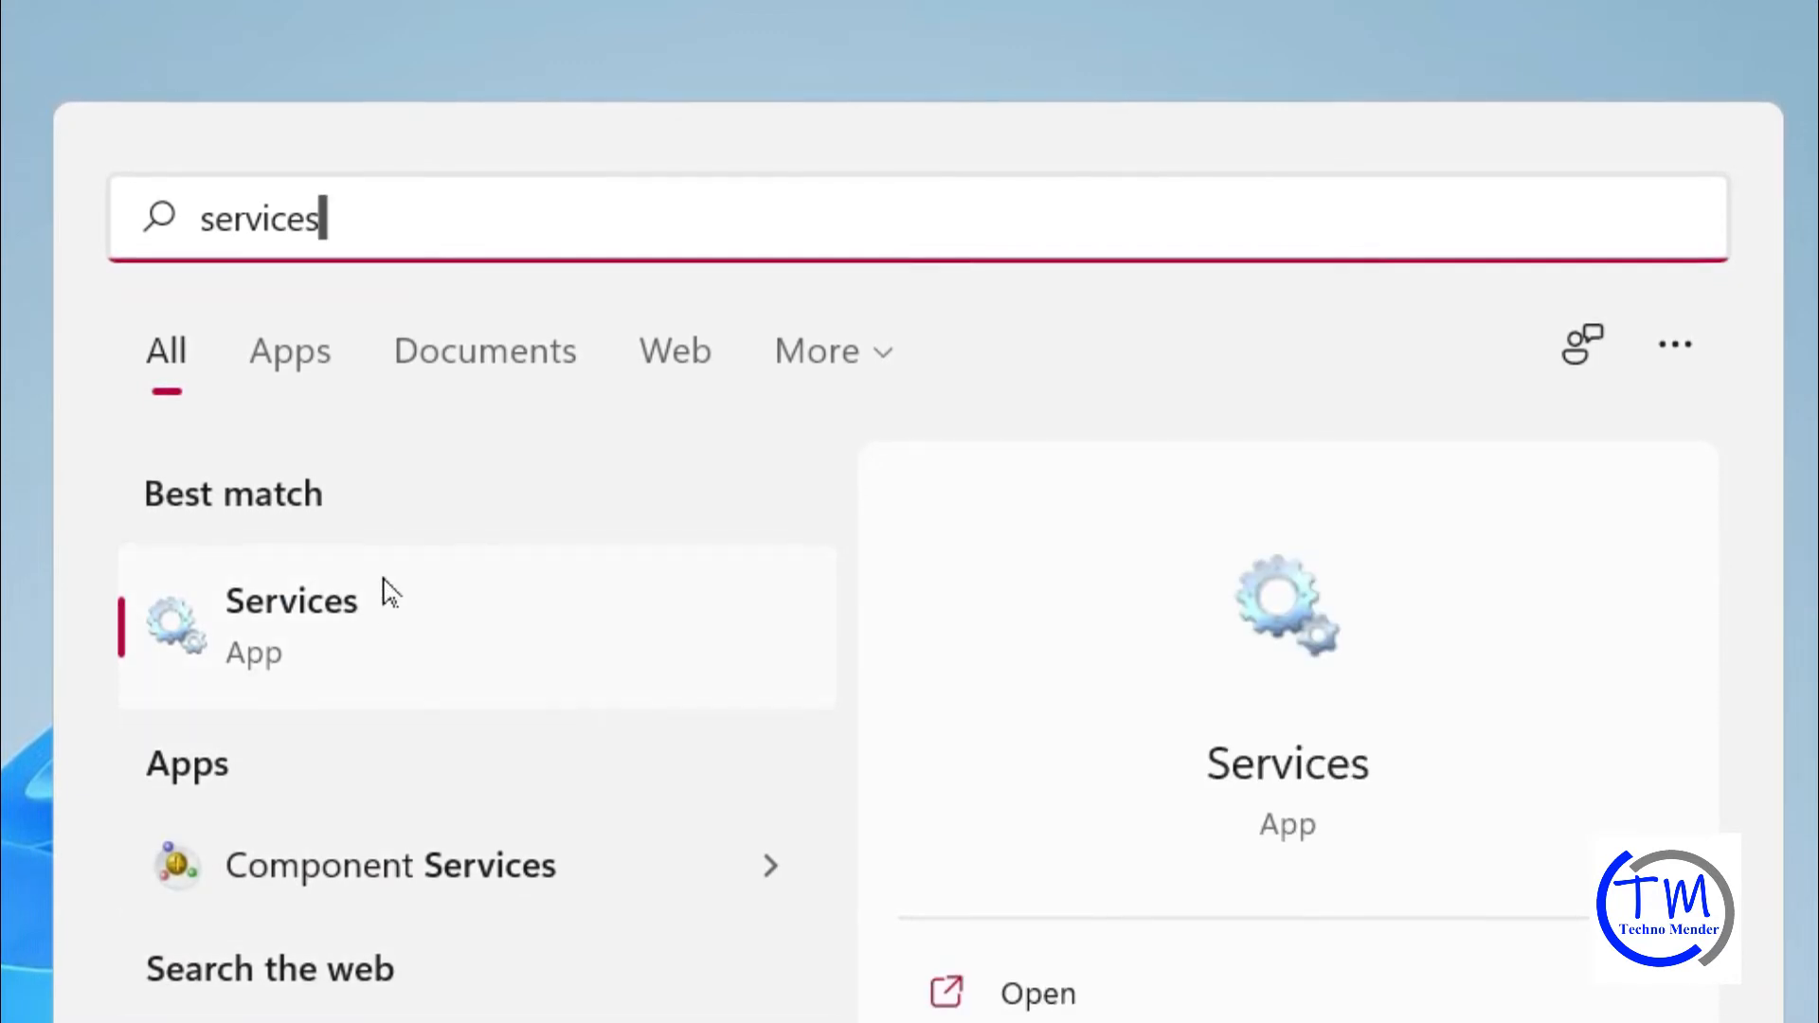
click(319, 595)
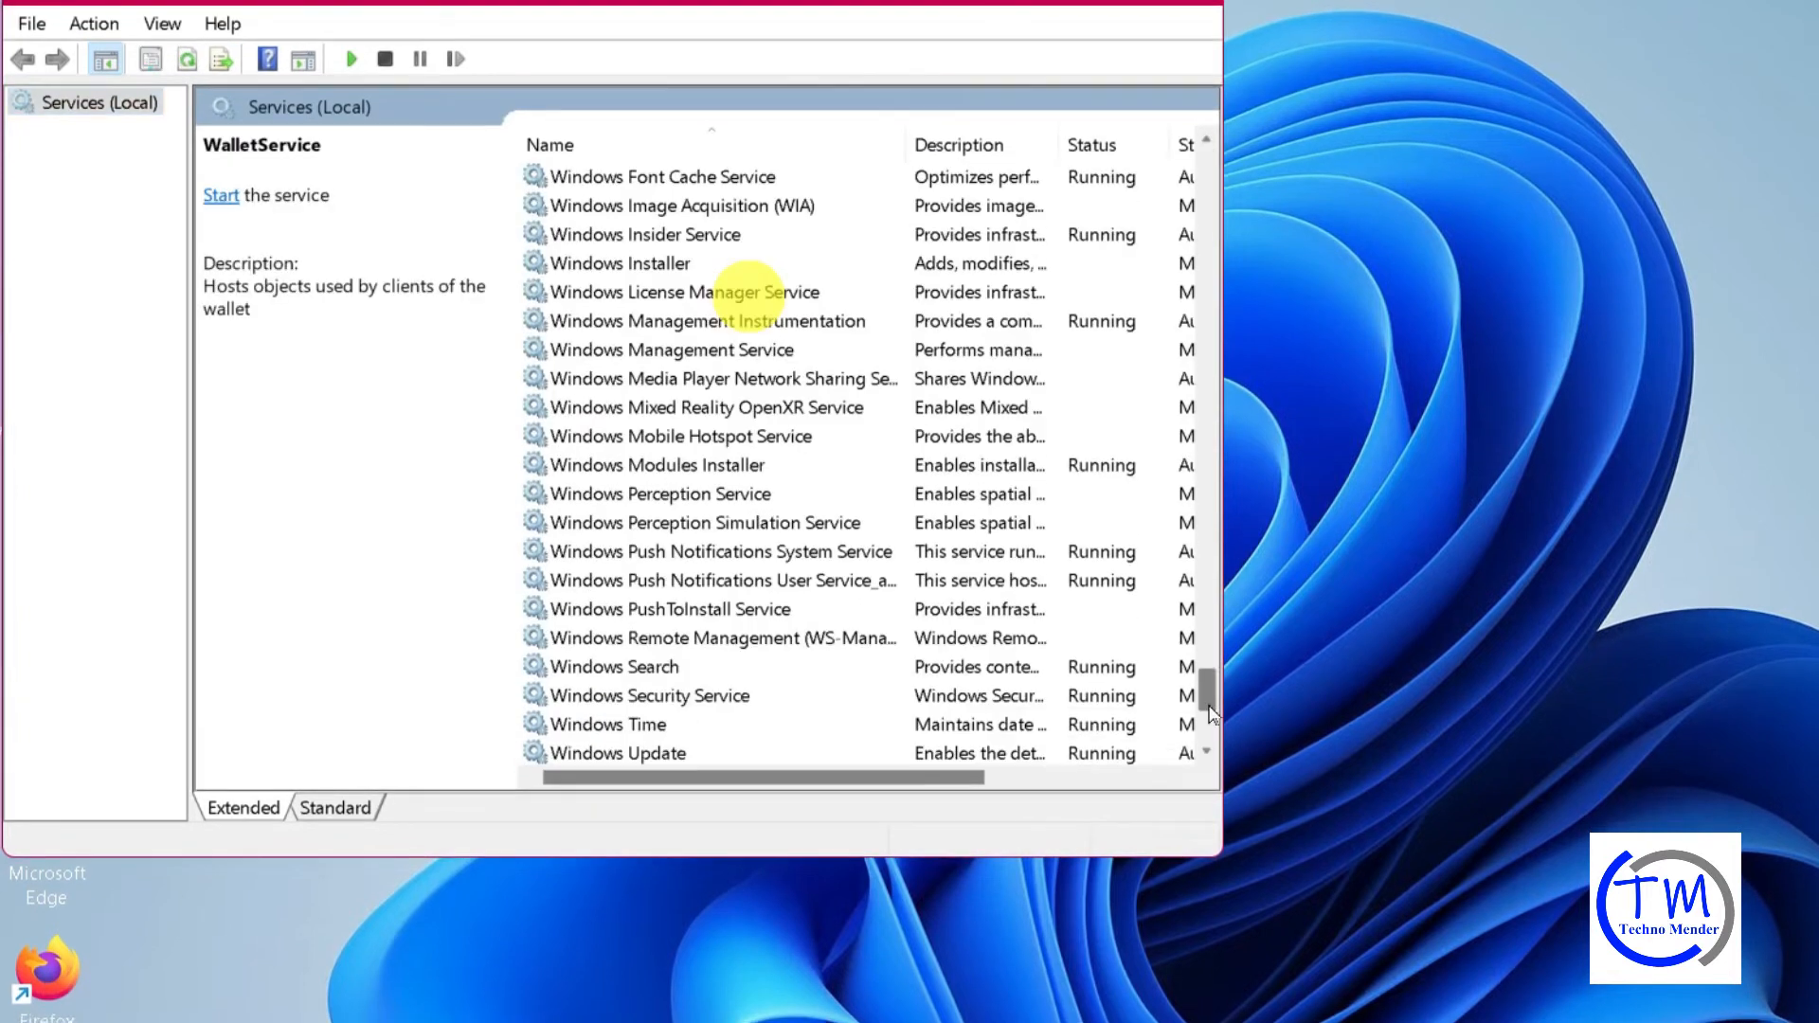
Find the Windows Update service in the list of local services and stop it.
click(652, 766)
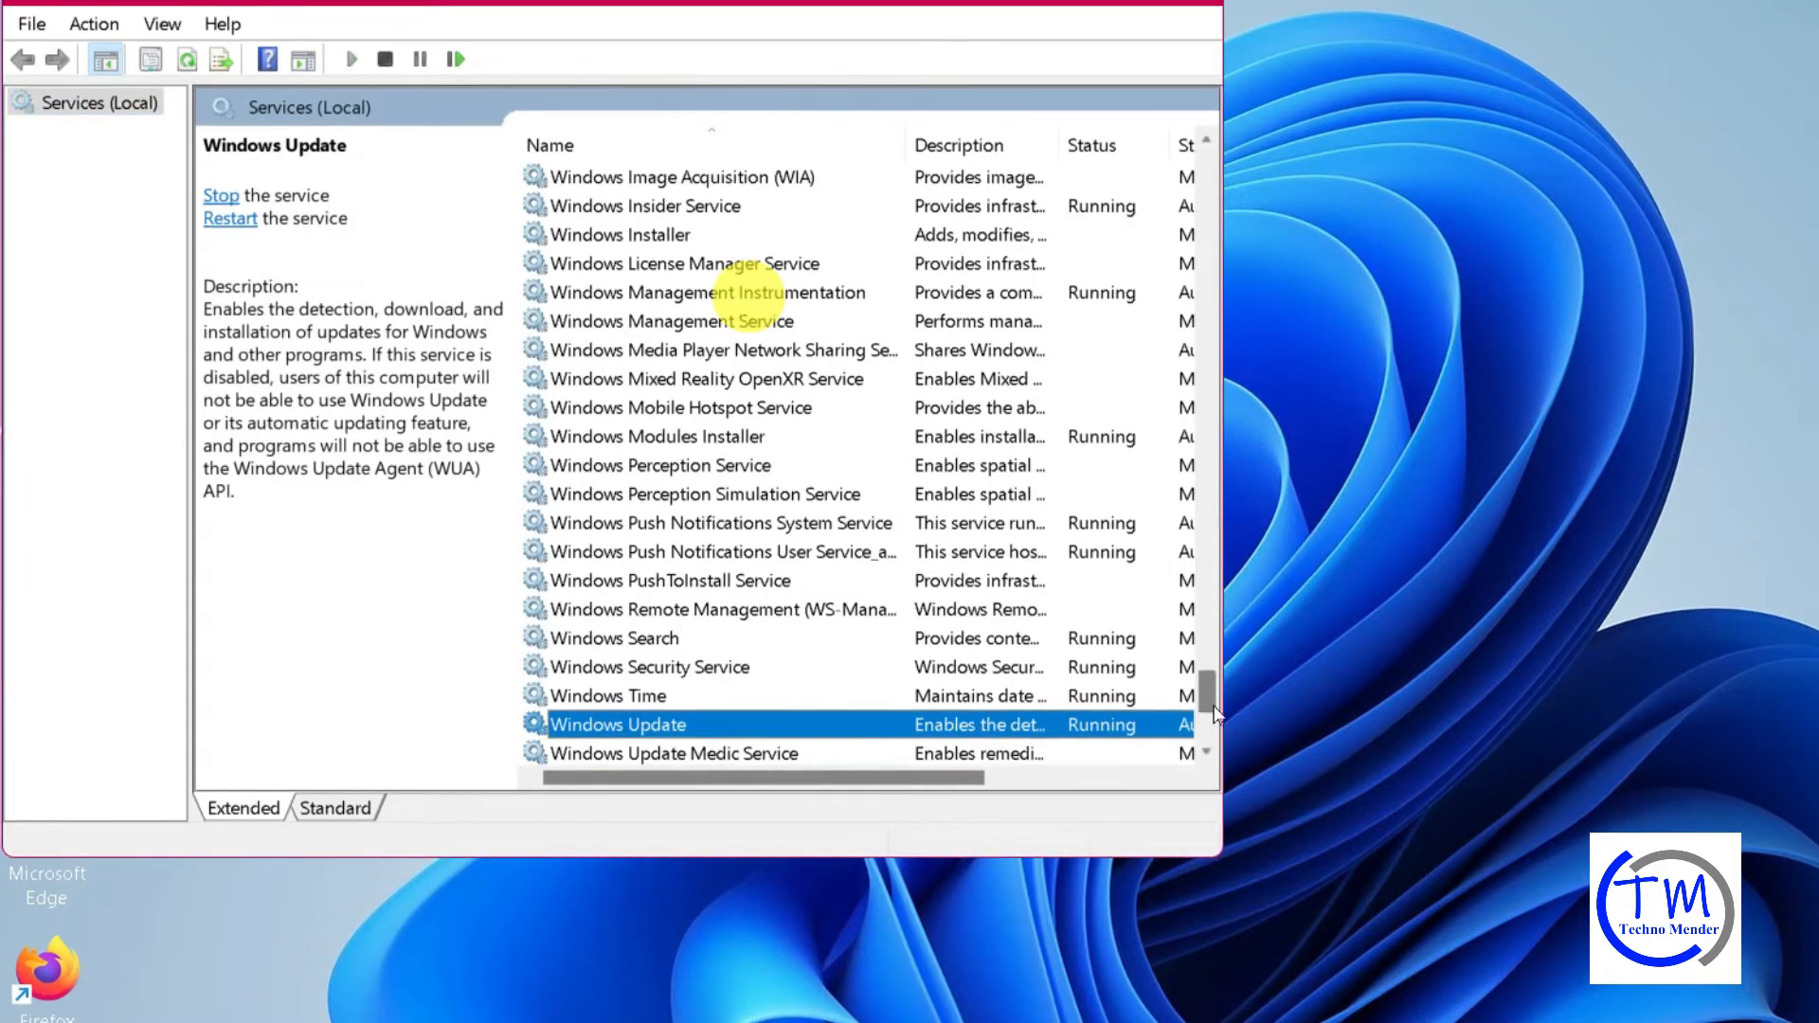
click(1208, 756)
click(1208, 757)
click(1208, 756)
click(1208, 756)
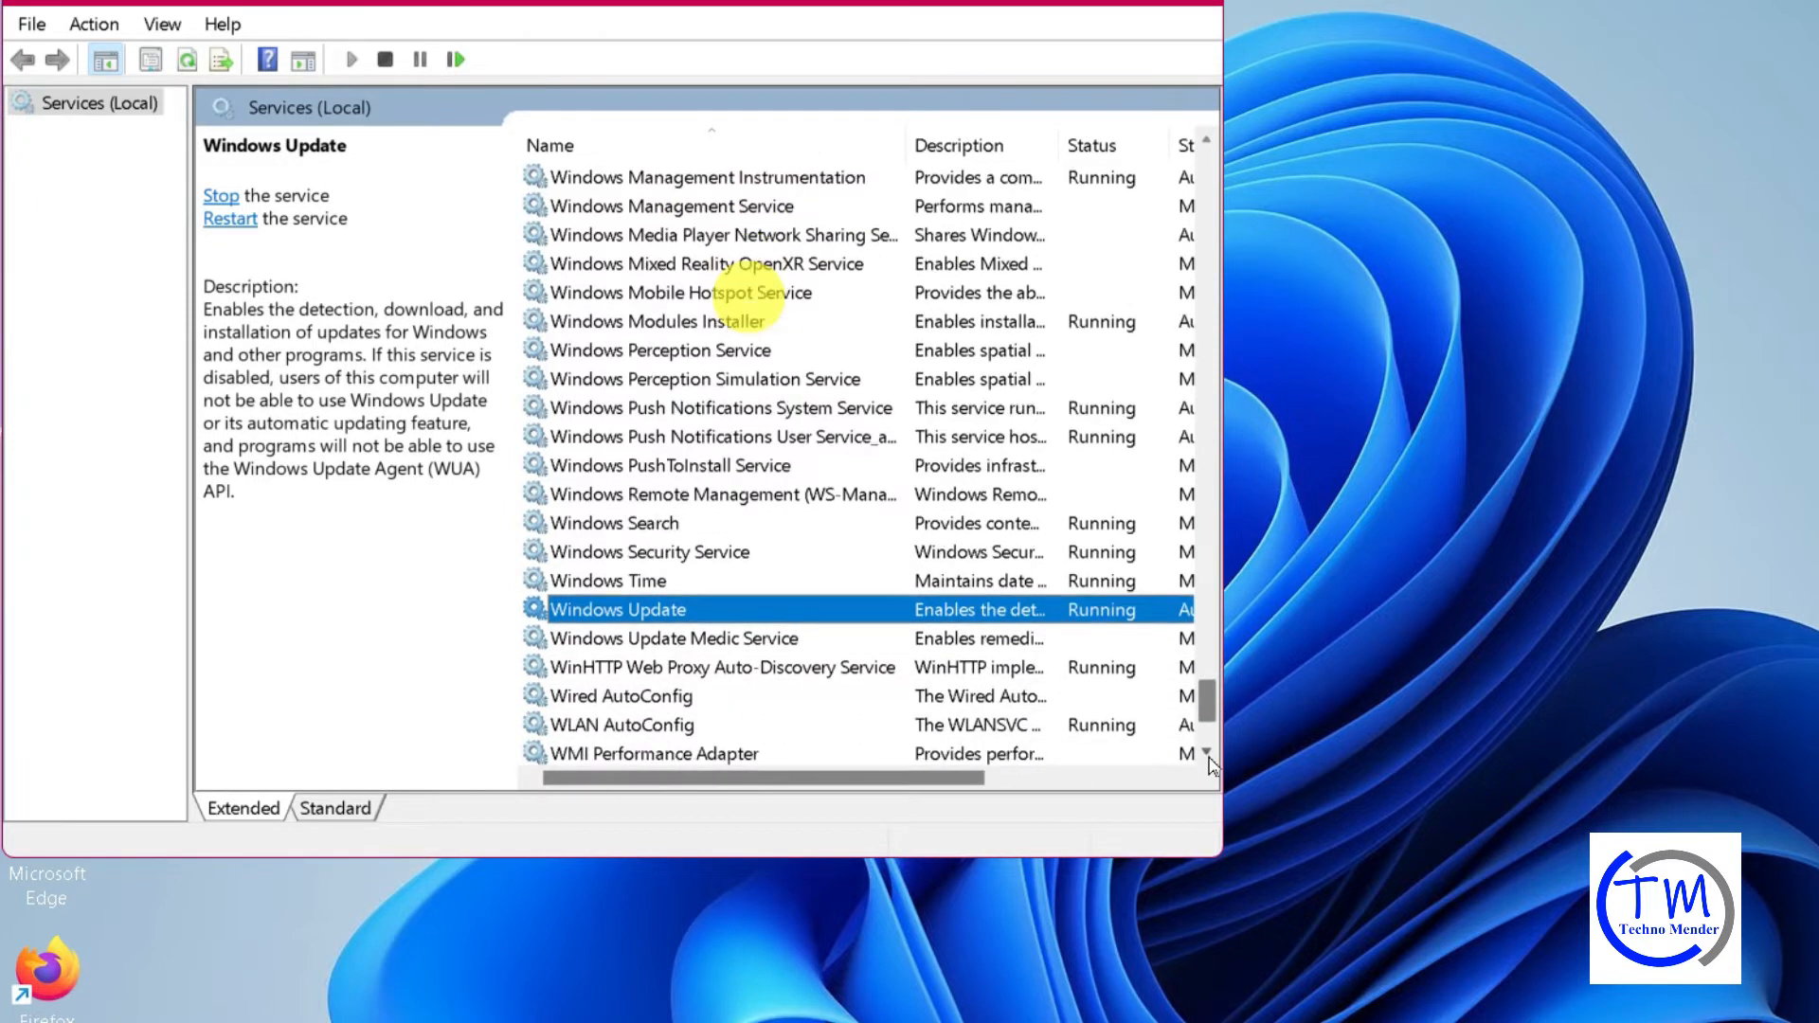
click(1206, 755)
click(1206, 756)
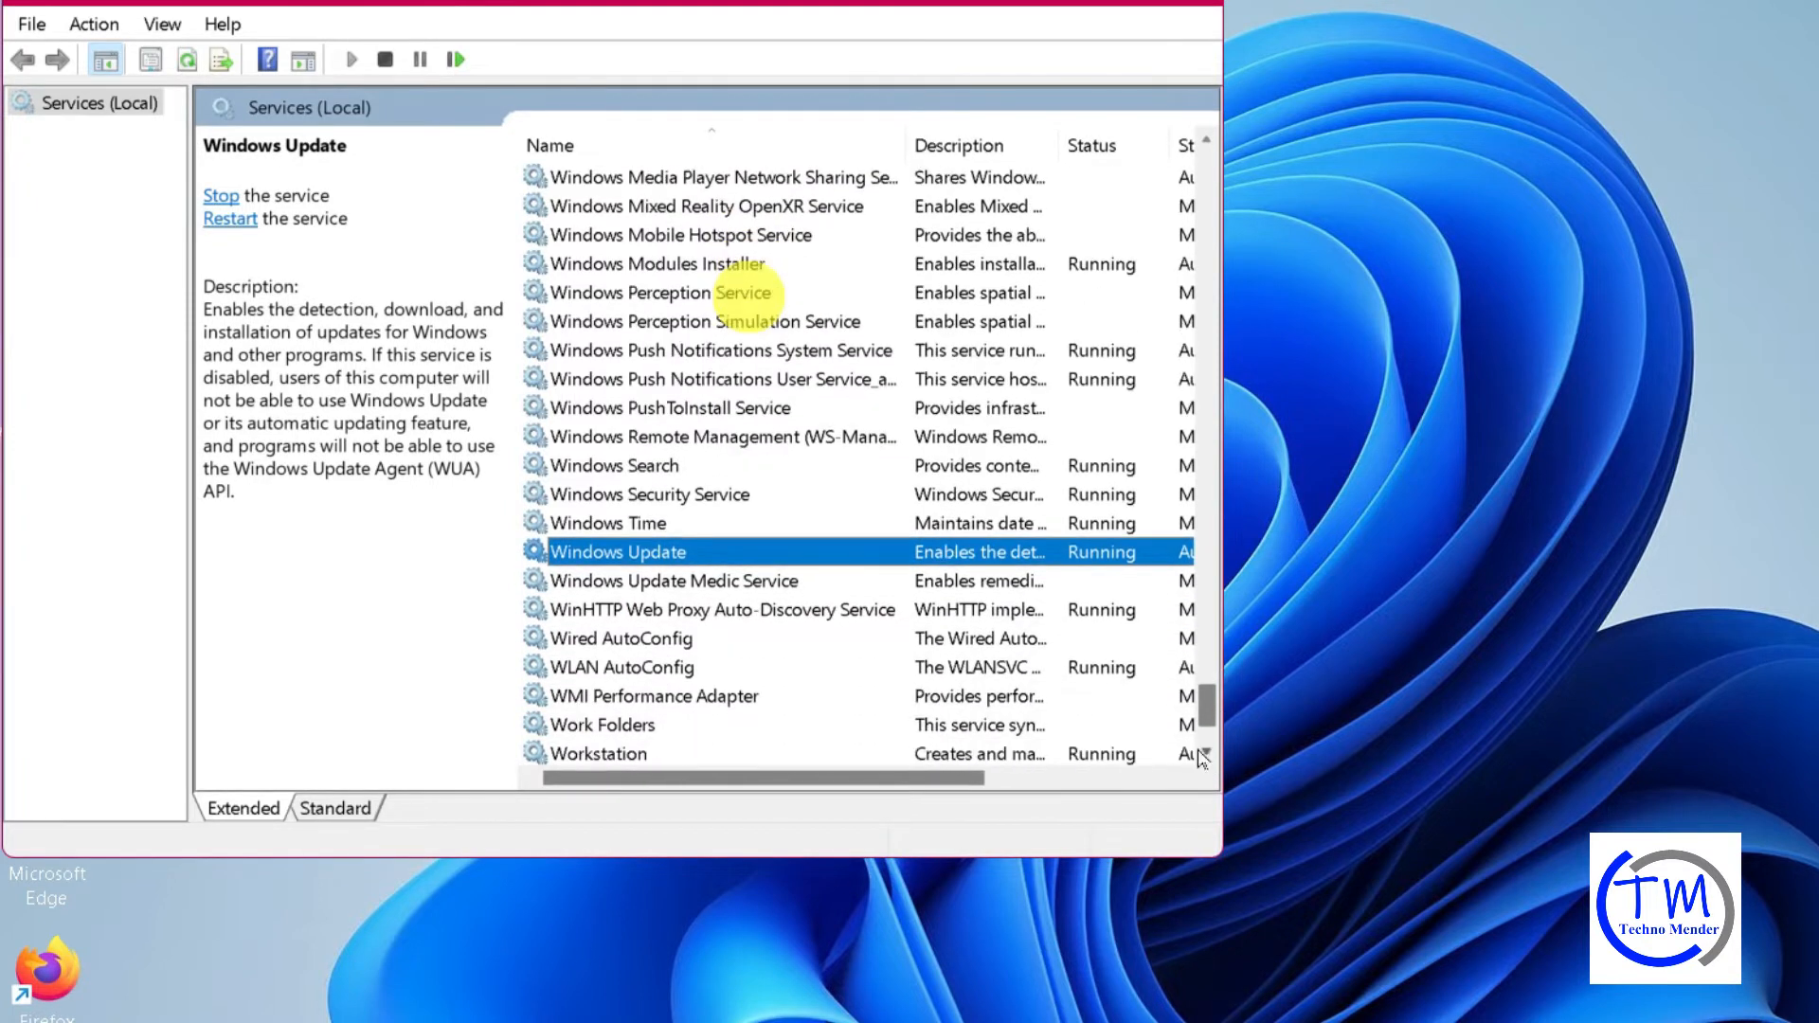
right_click(684, 554)
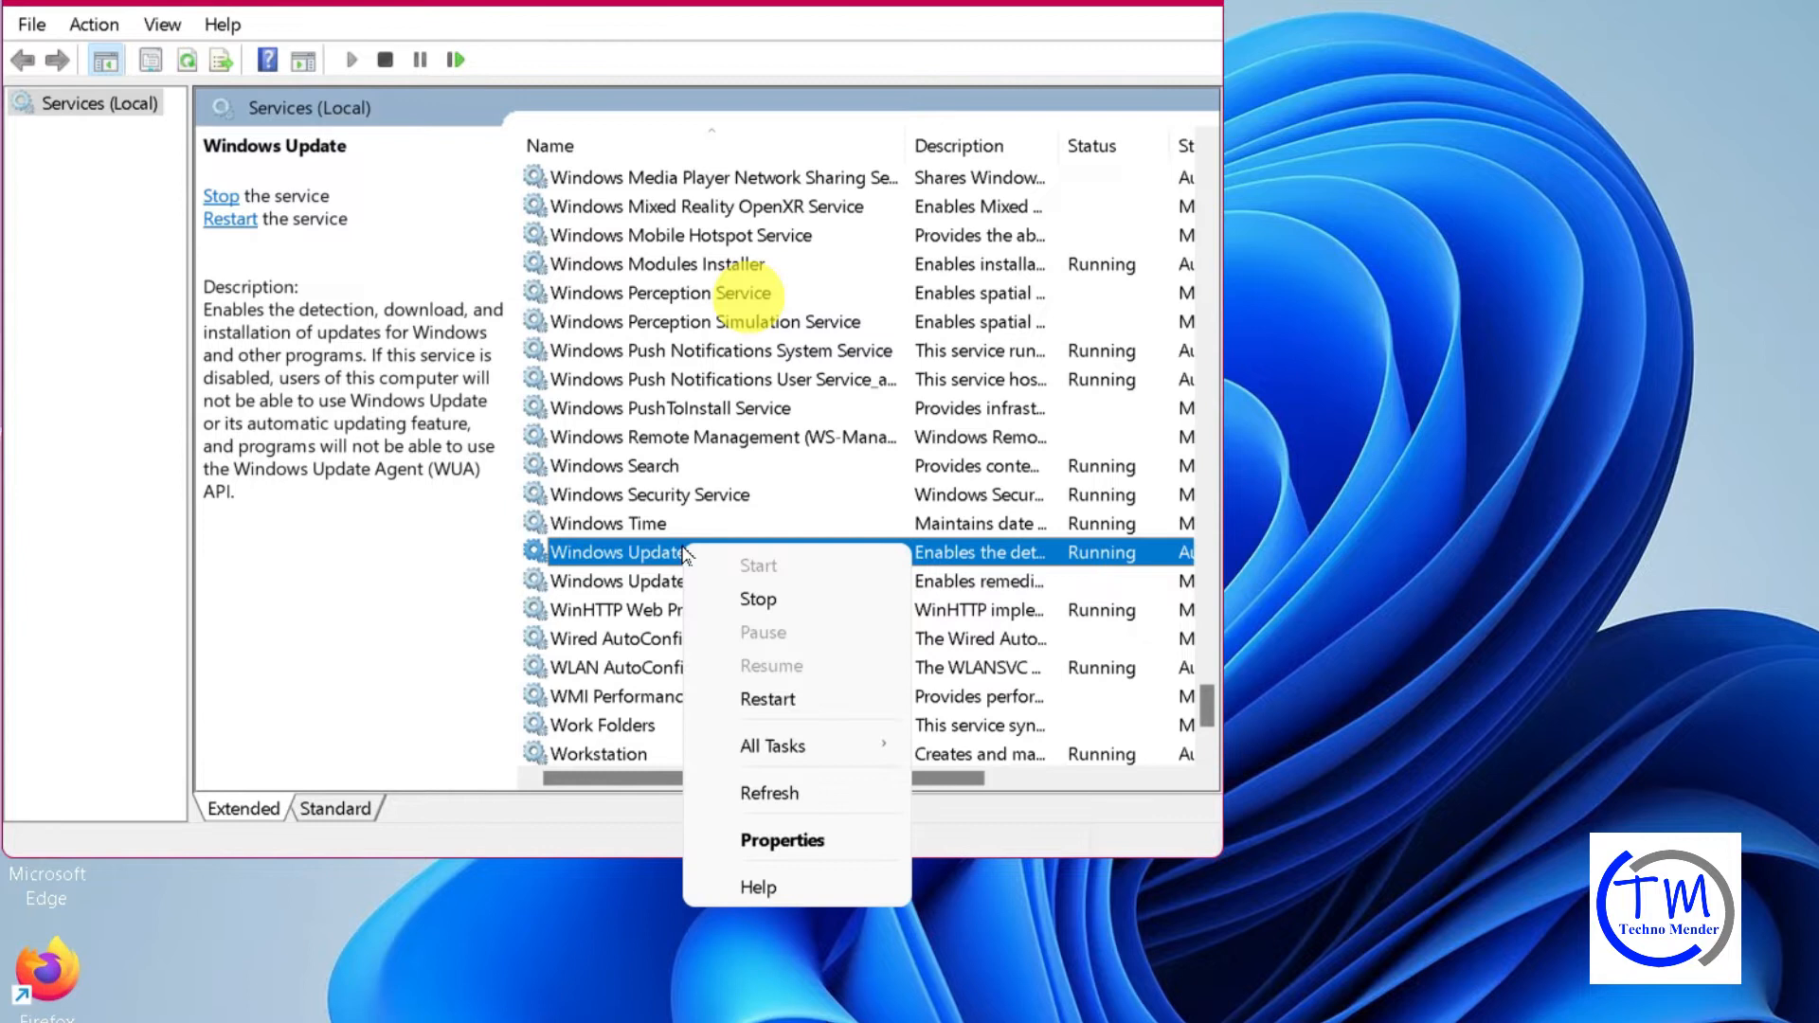
click(771, 604)
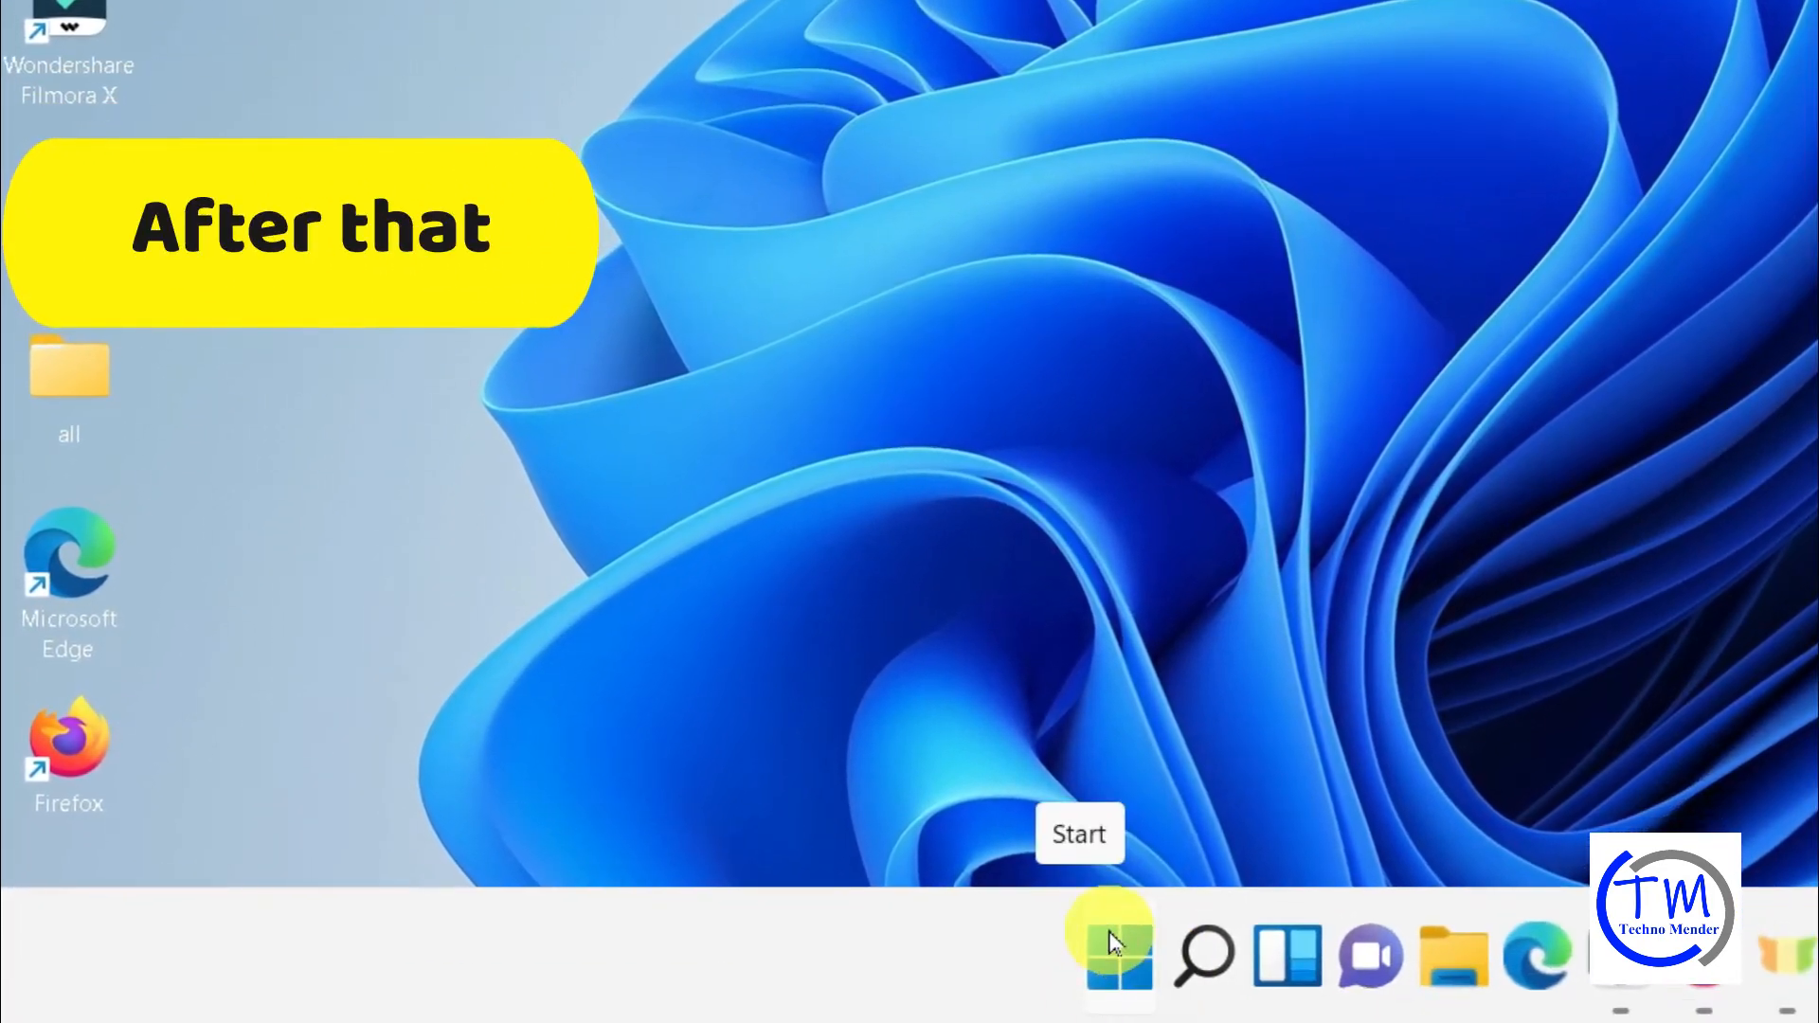
Run the command ms-settings:windowsdefender to open the Windows Security settings page.
right_click(1123, 952)
click(963, 721)
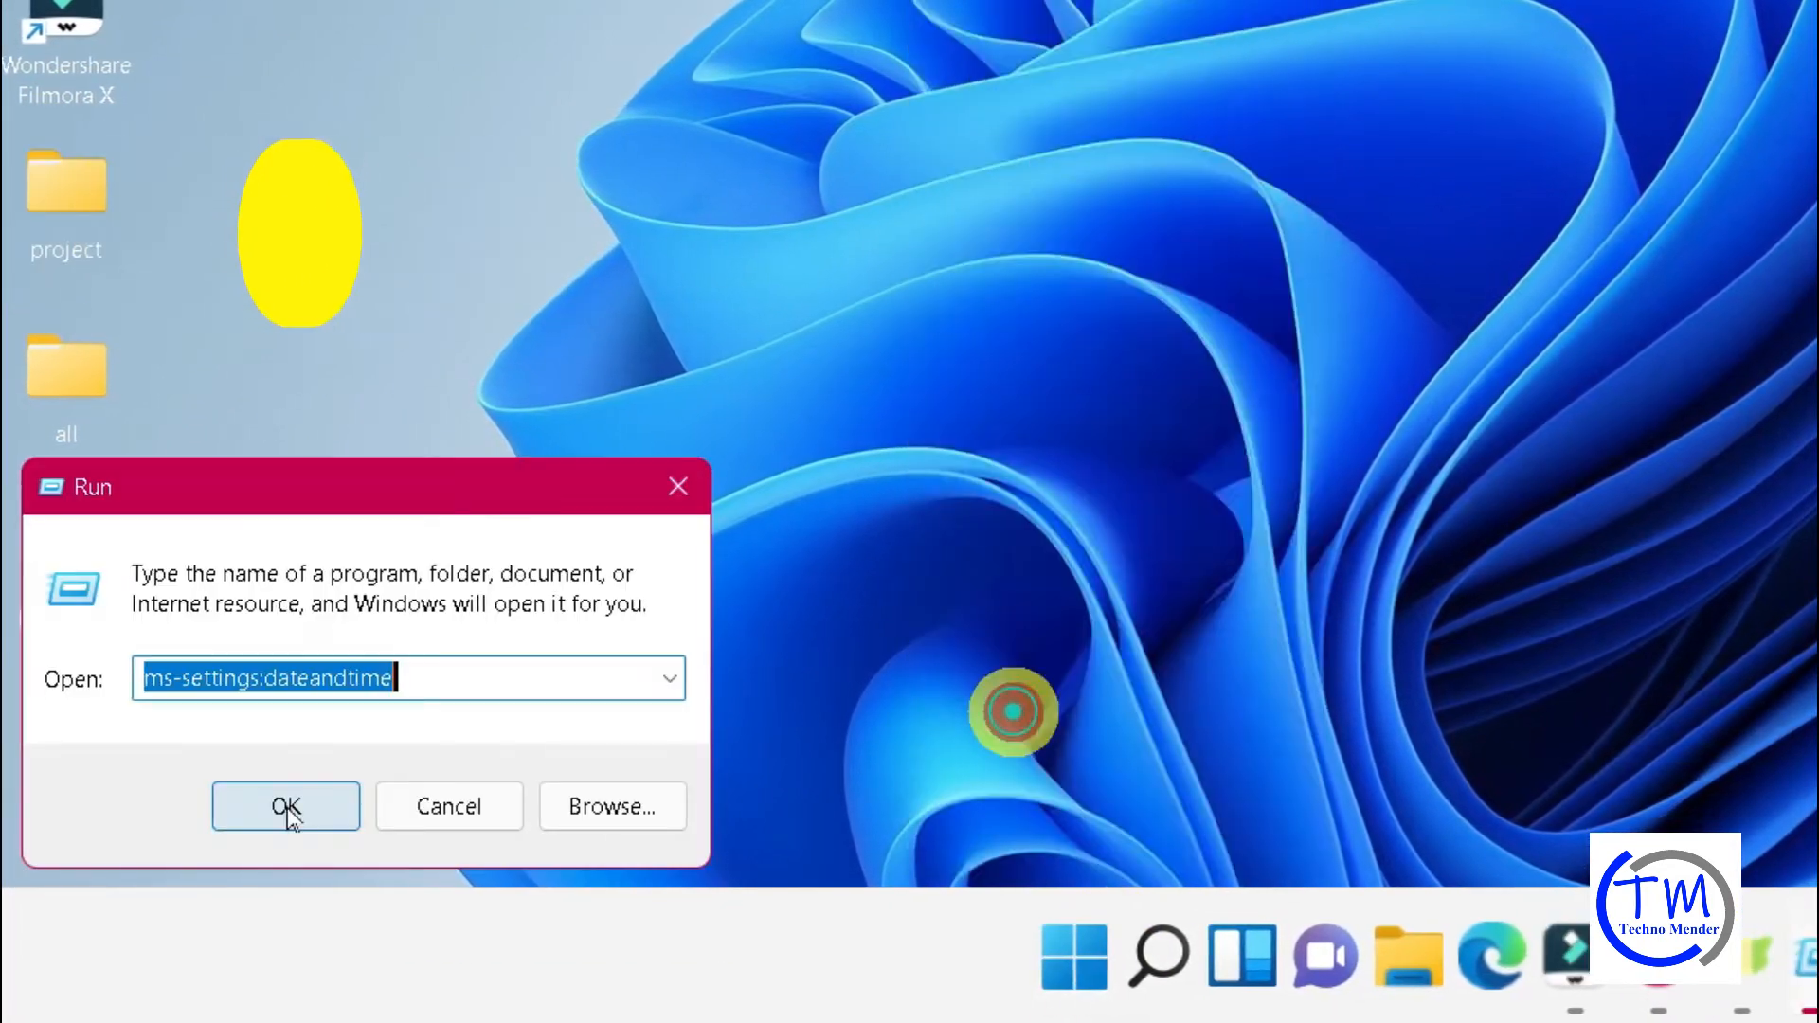
text(ms-settin)
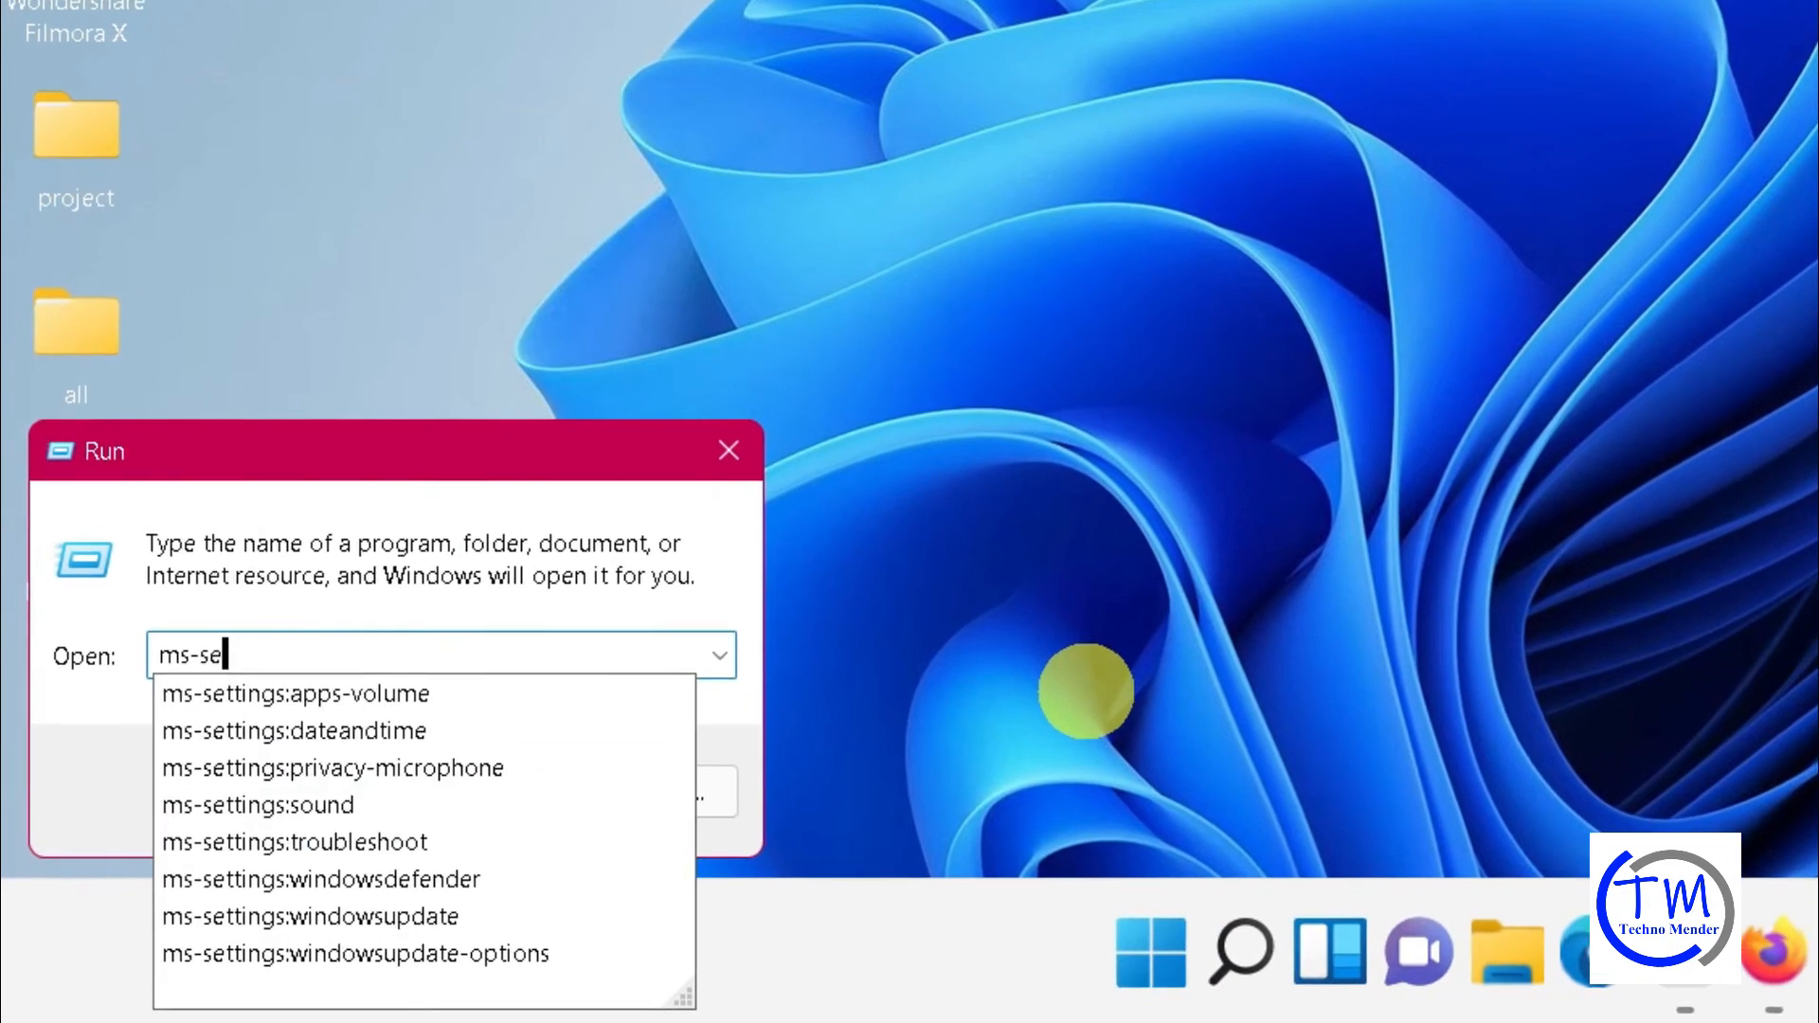
text(gs)
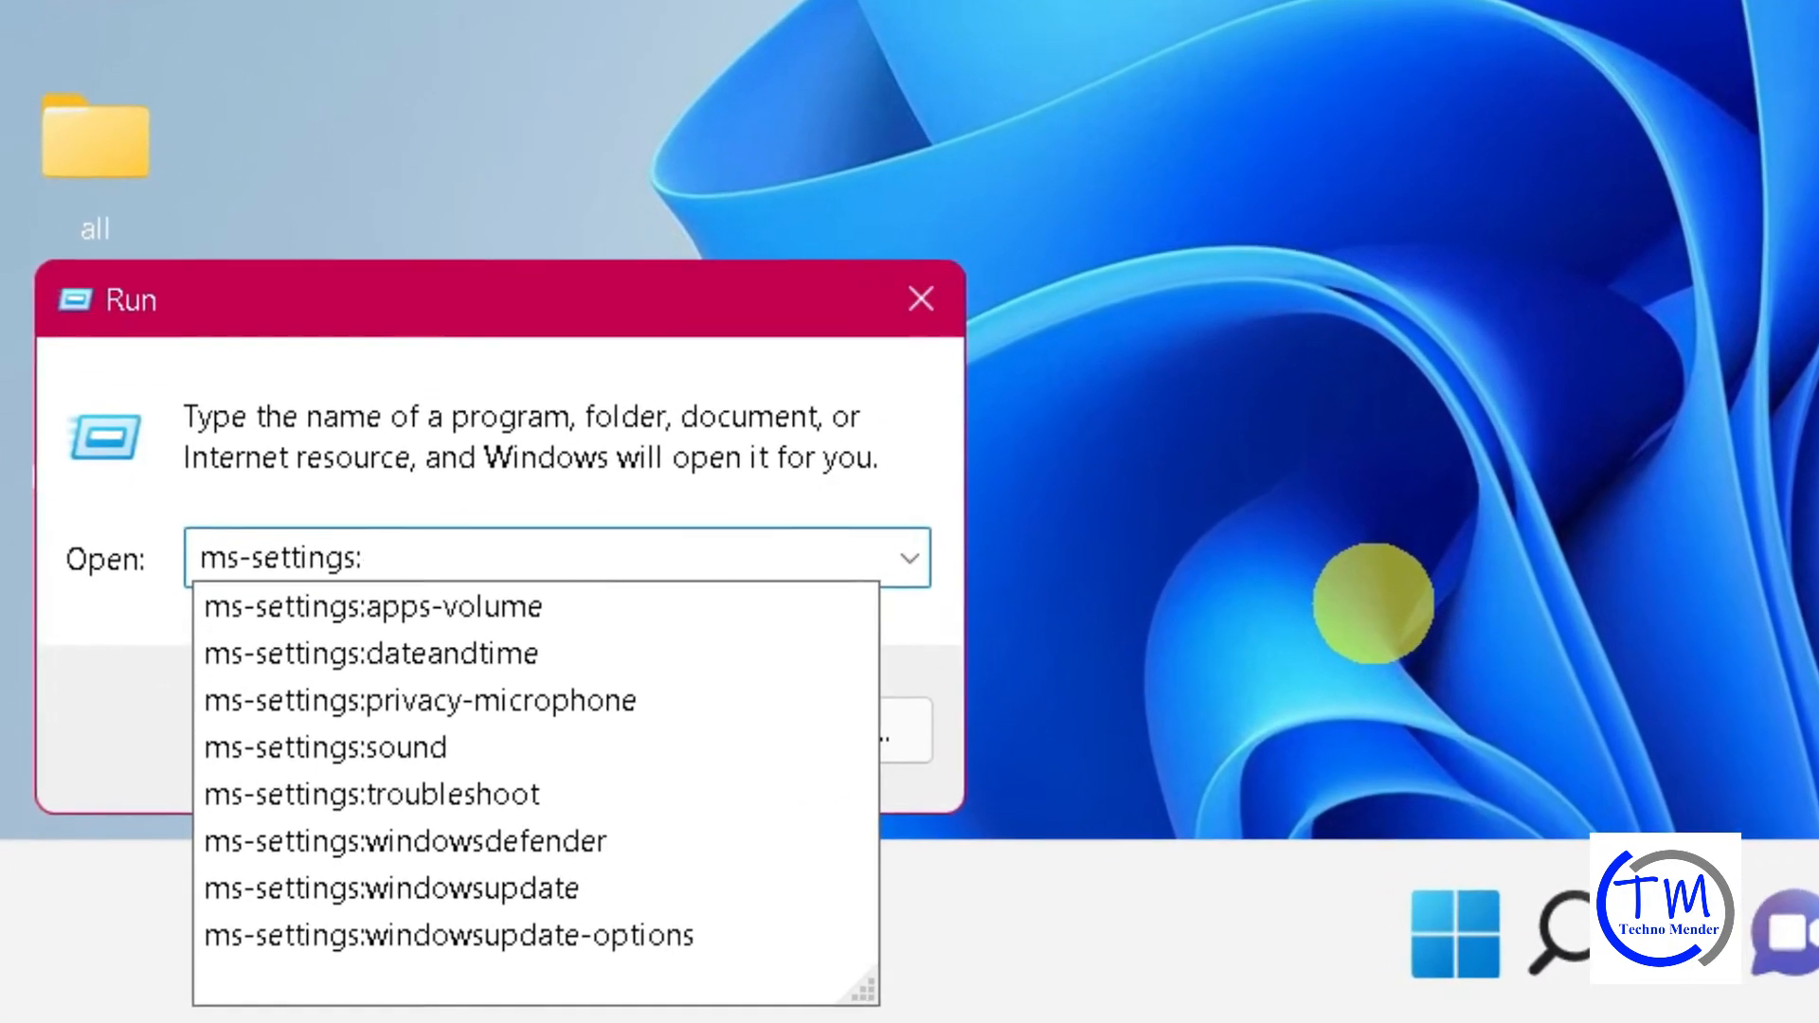
text(:windowsd)
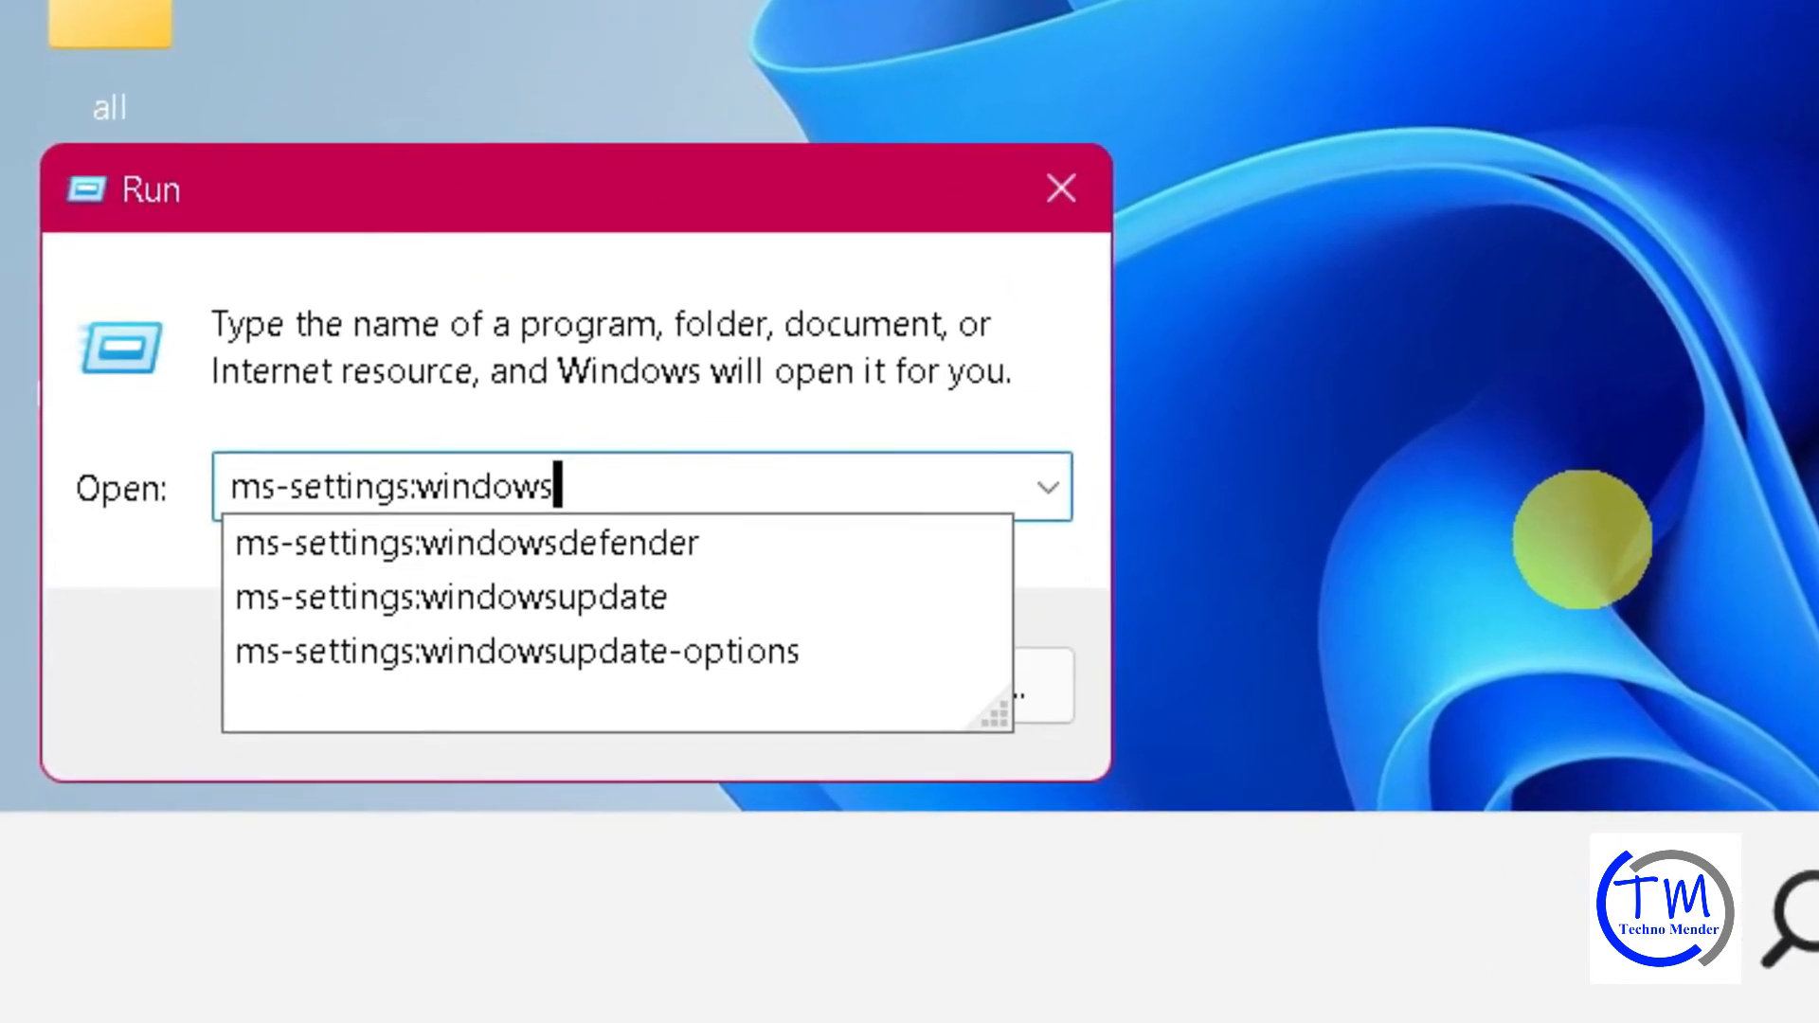
text(efen)
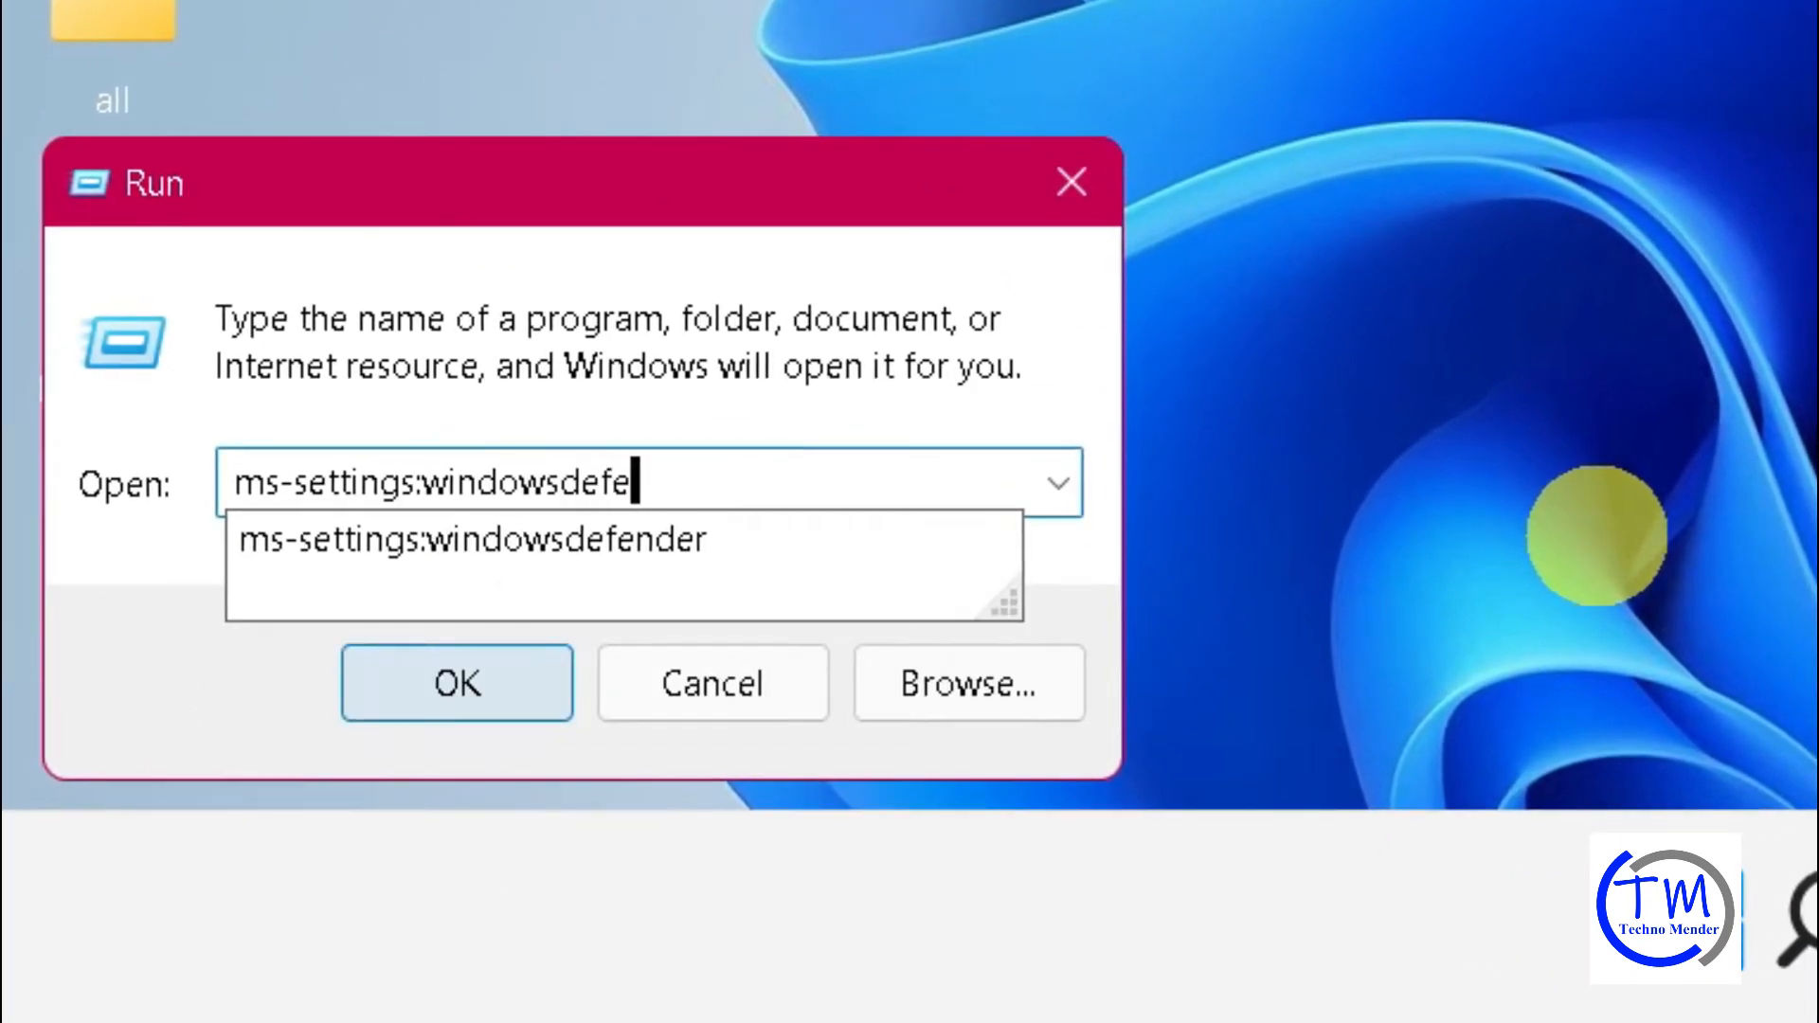
text(der)
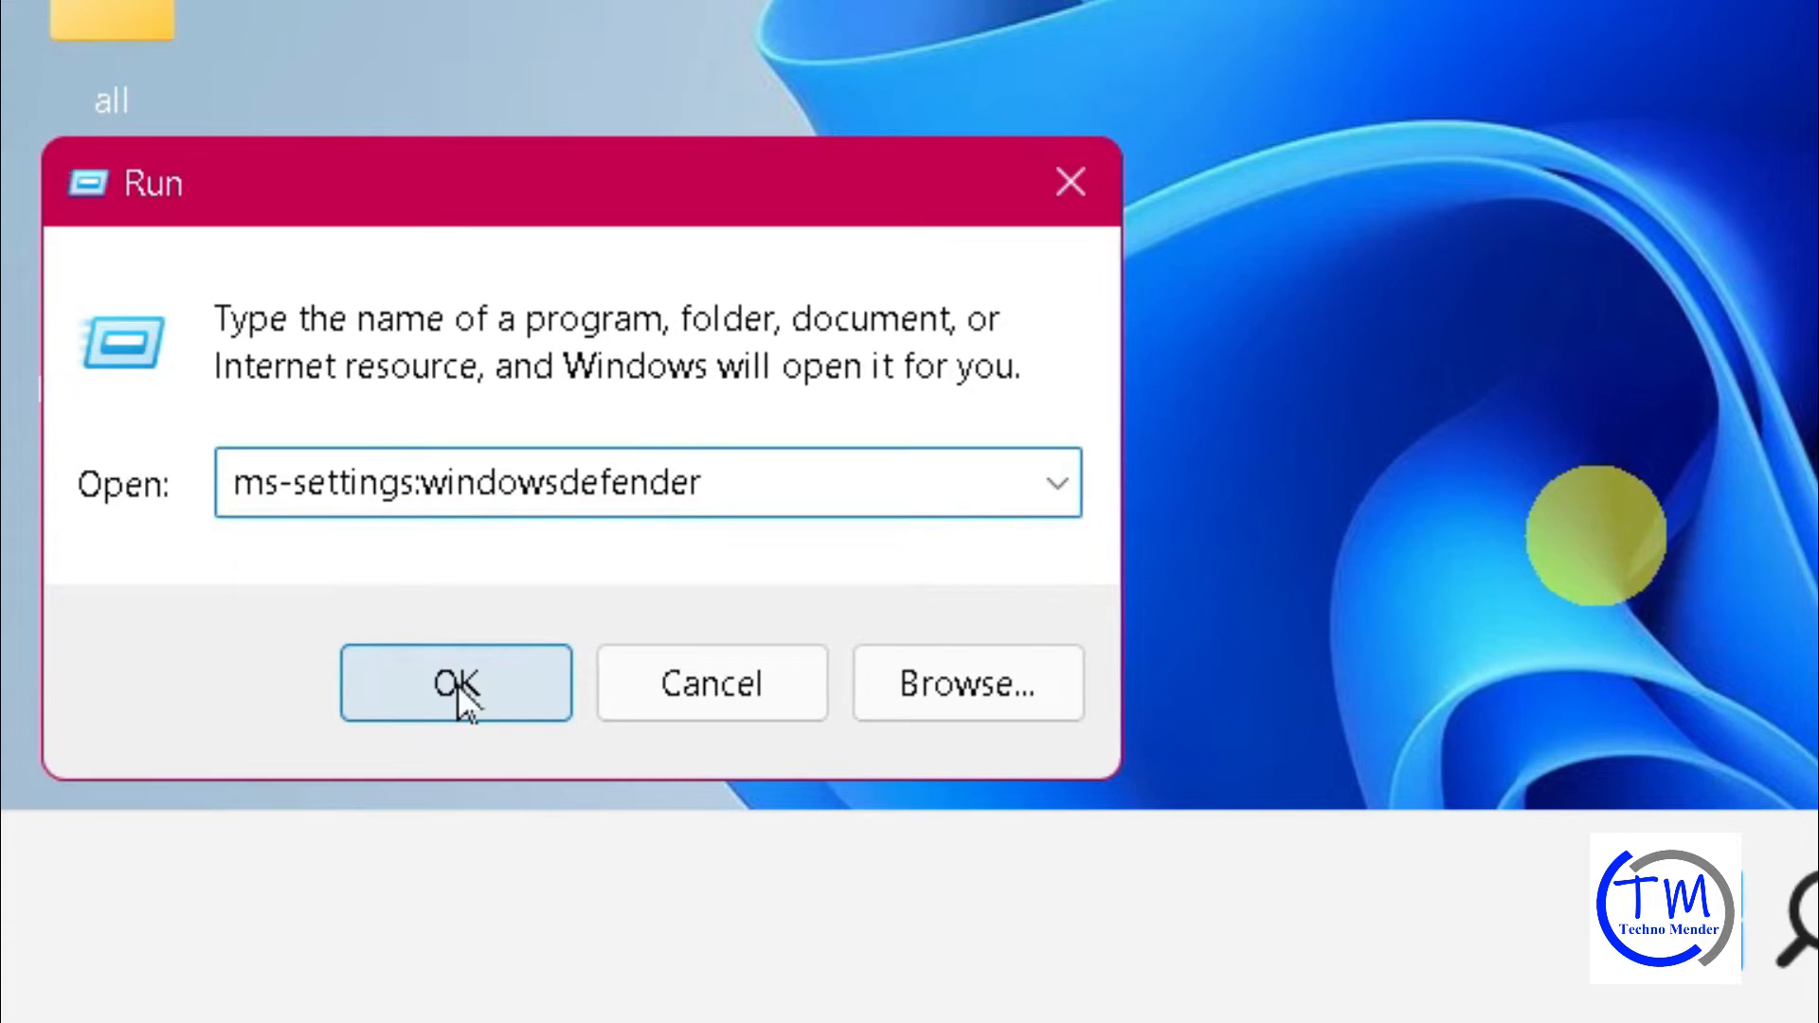
click(458, 669)
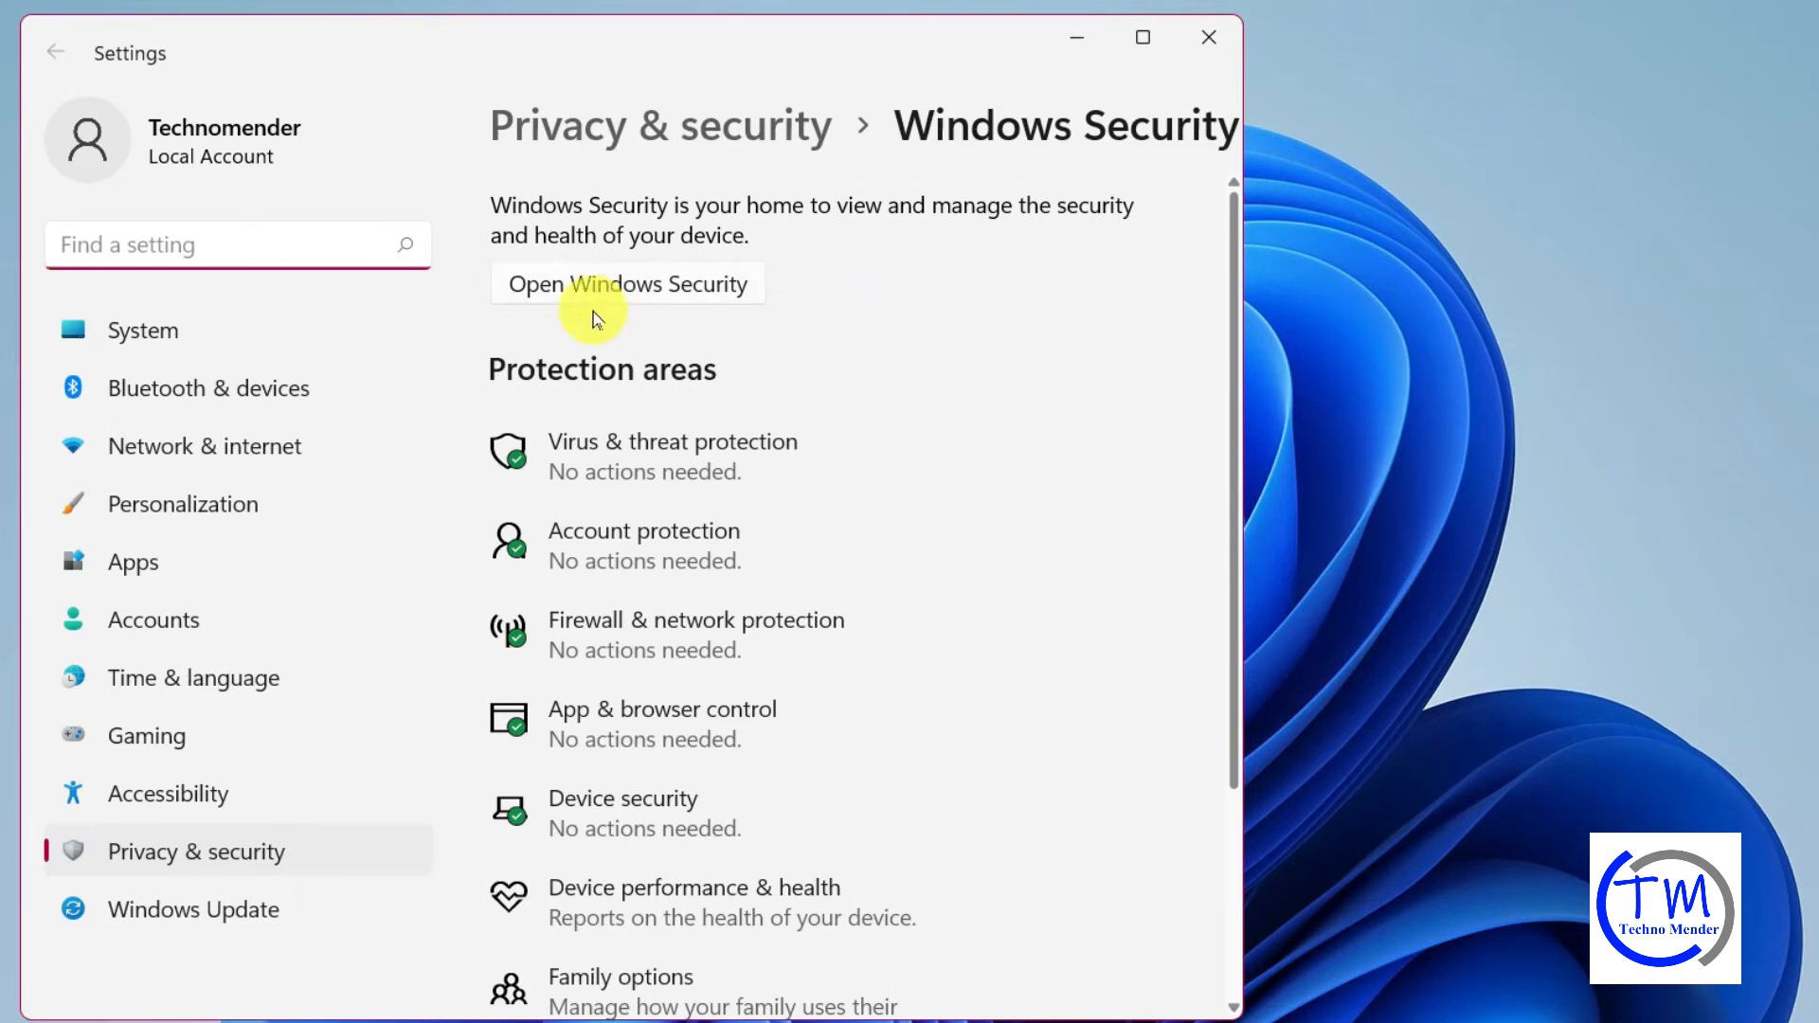
Check for security intelligence updates under Virus & threat protection in Windows Security, and close the security and settings windows.
click(610, 284)
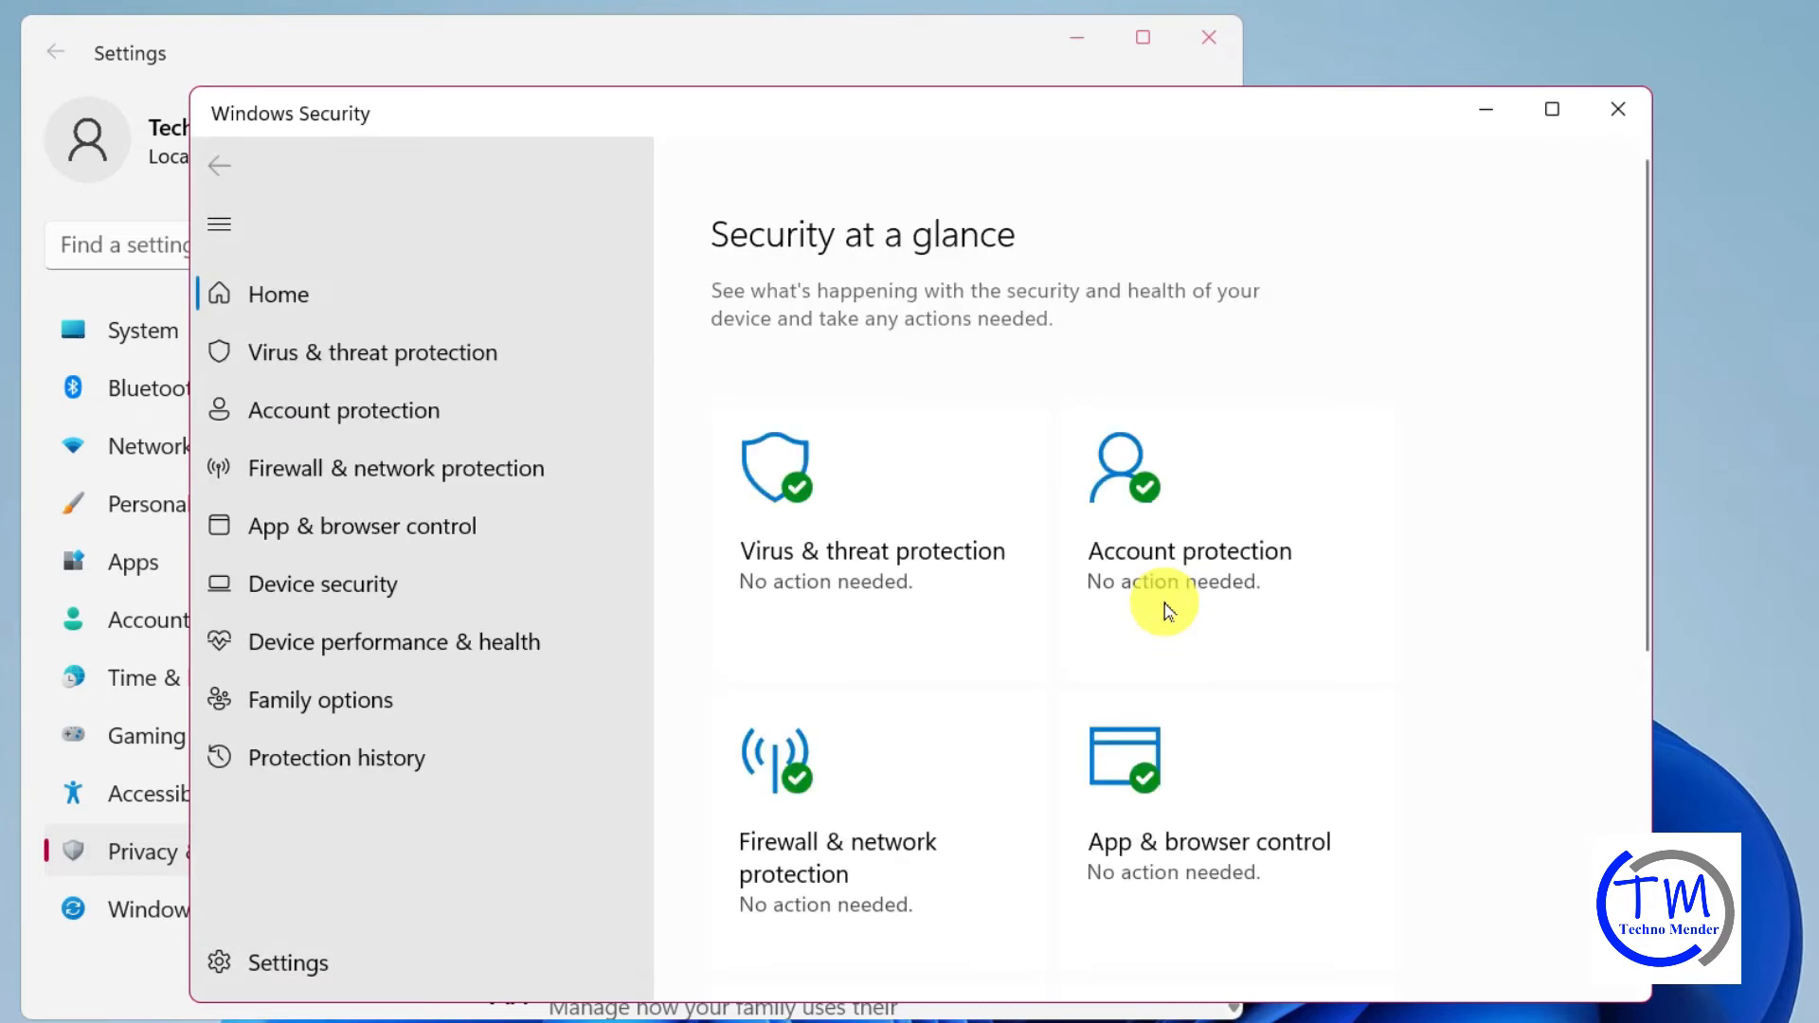
click(885, 548)
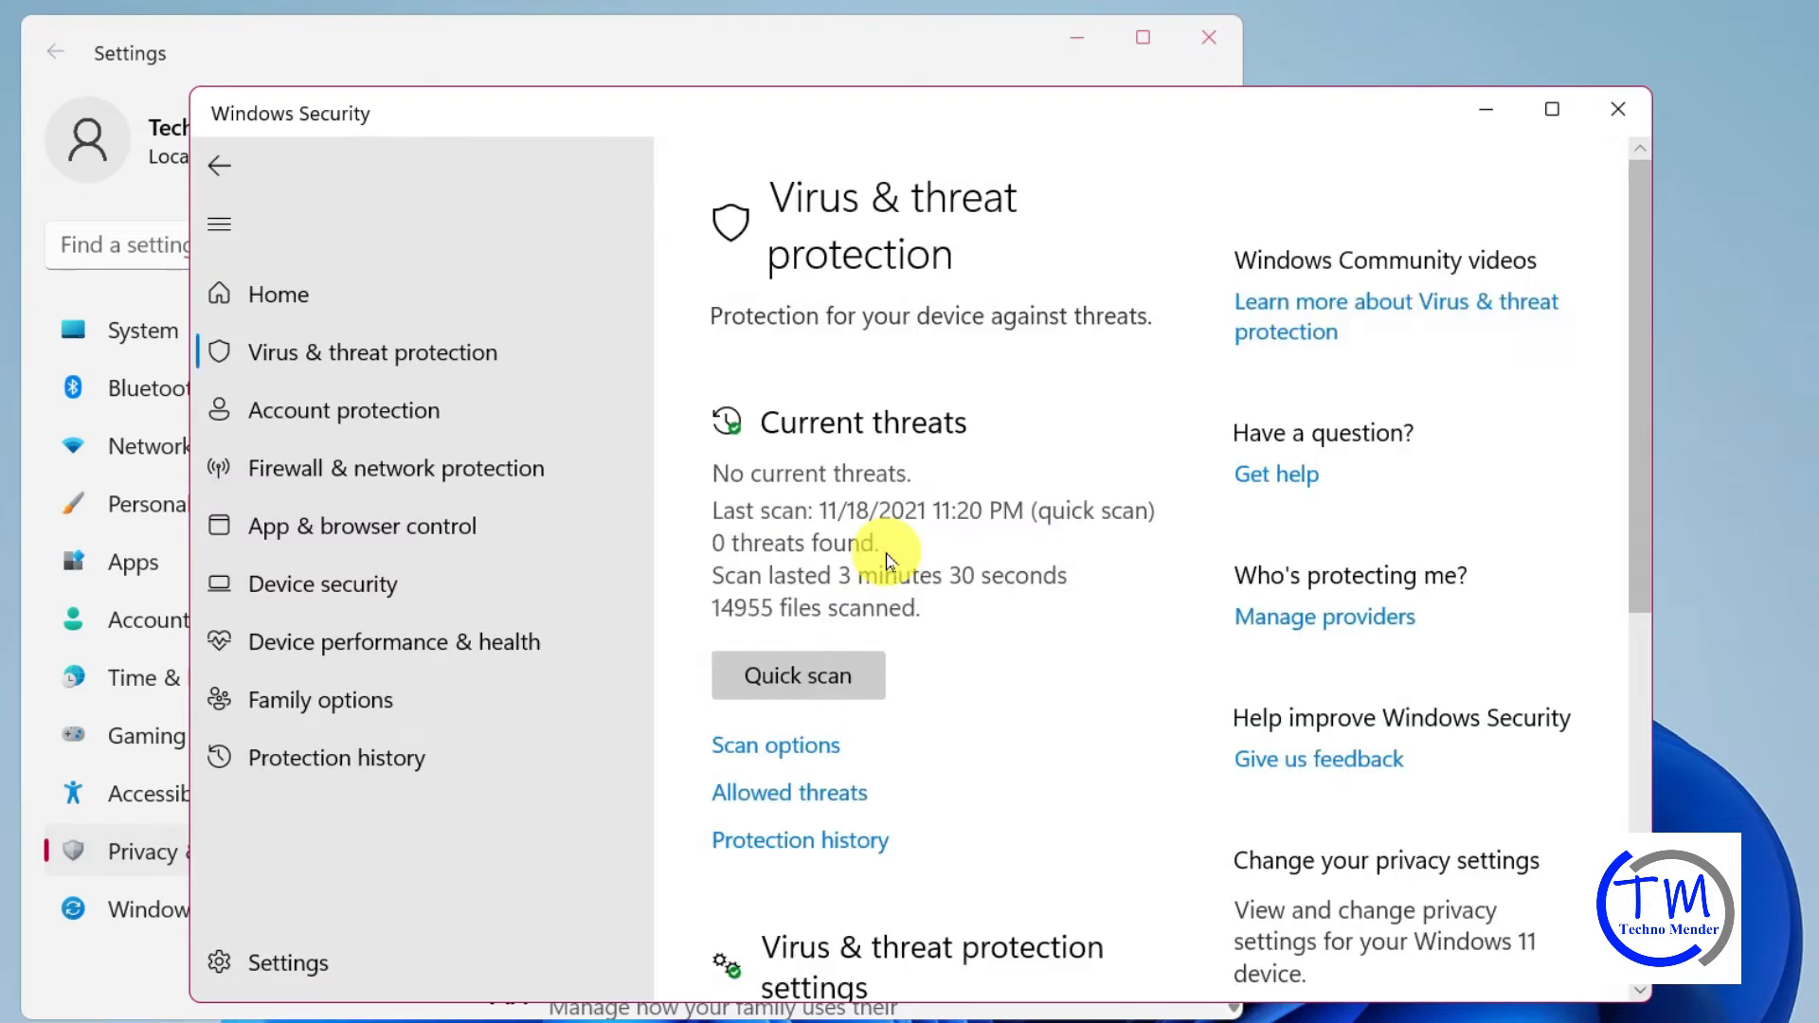
scroll(888, 559, down, 5)
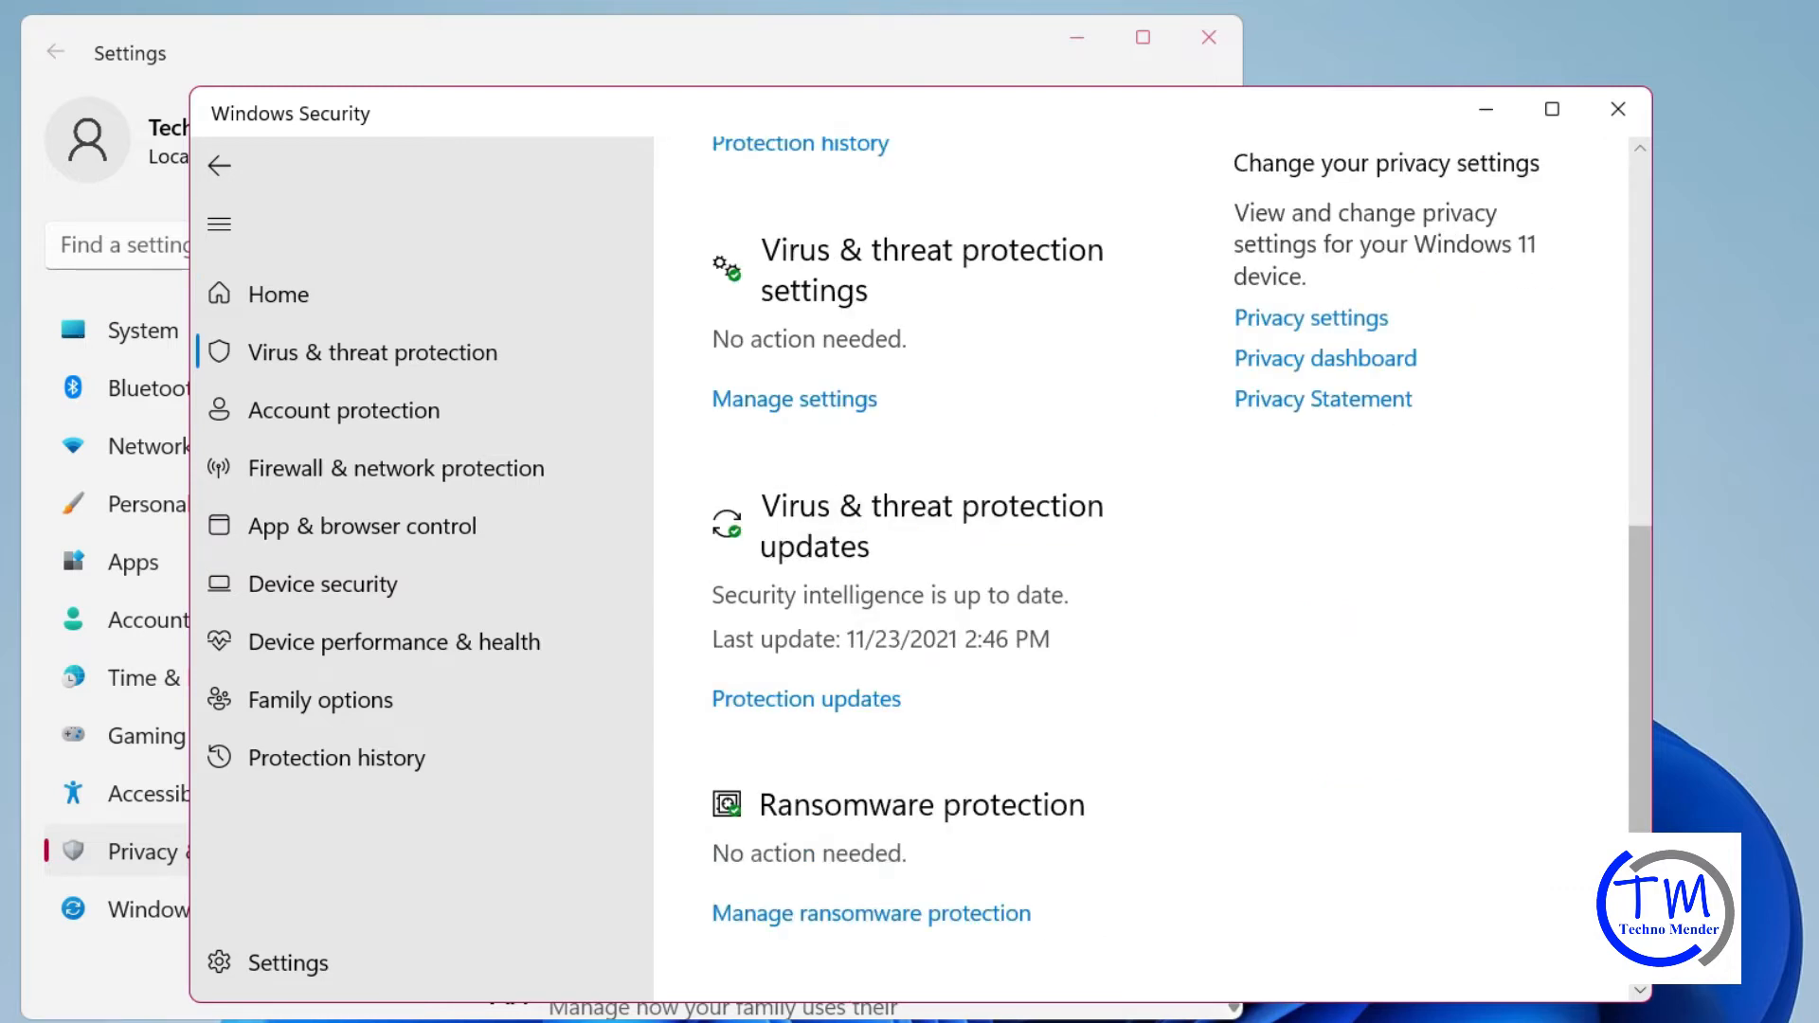
click(785, 711)
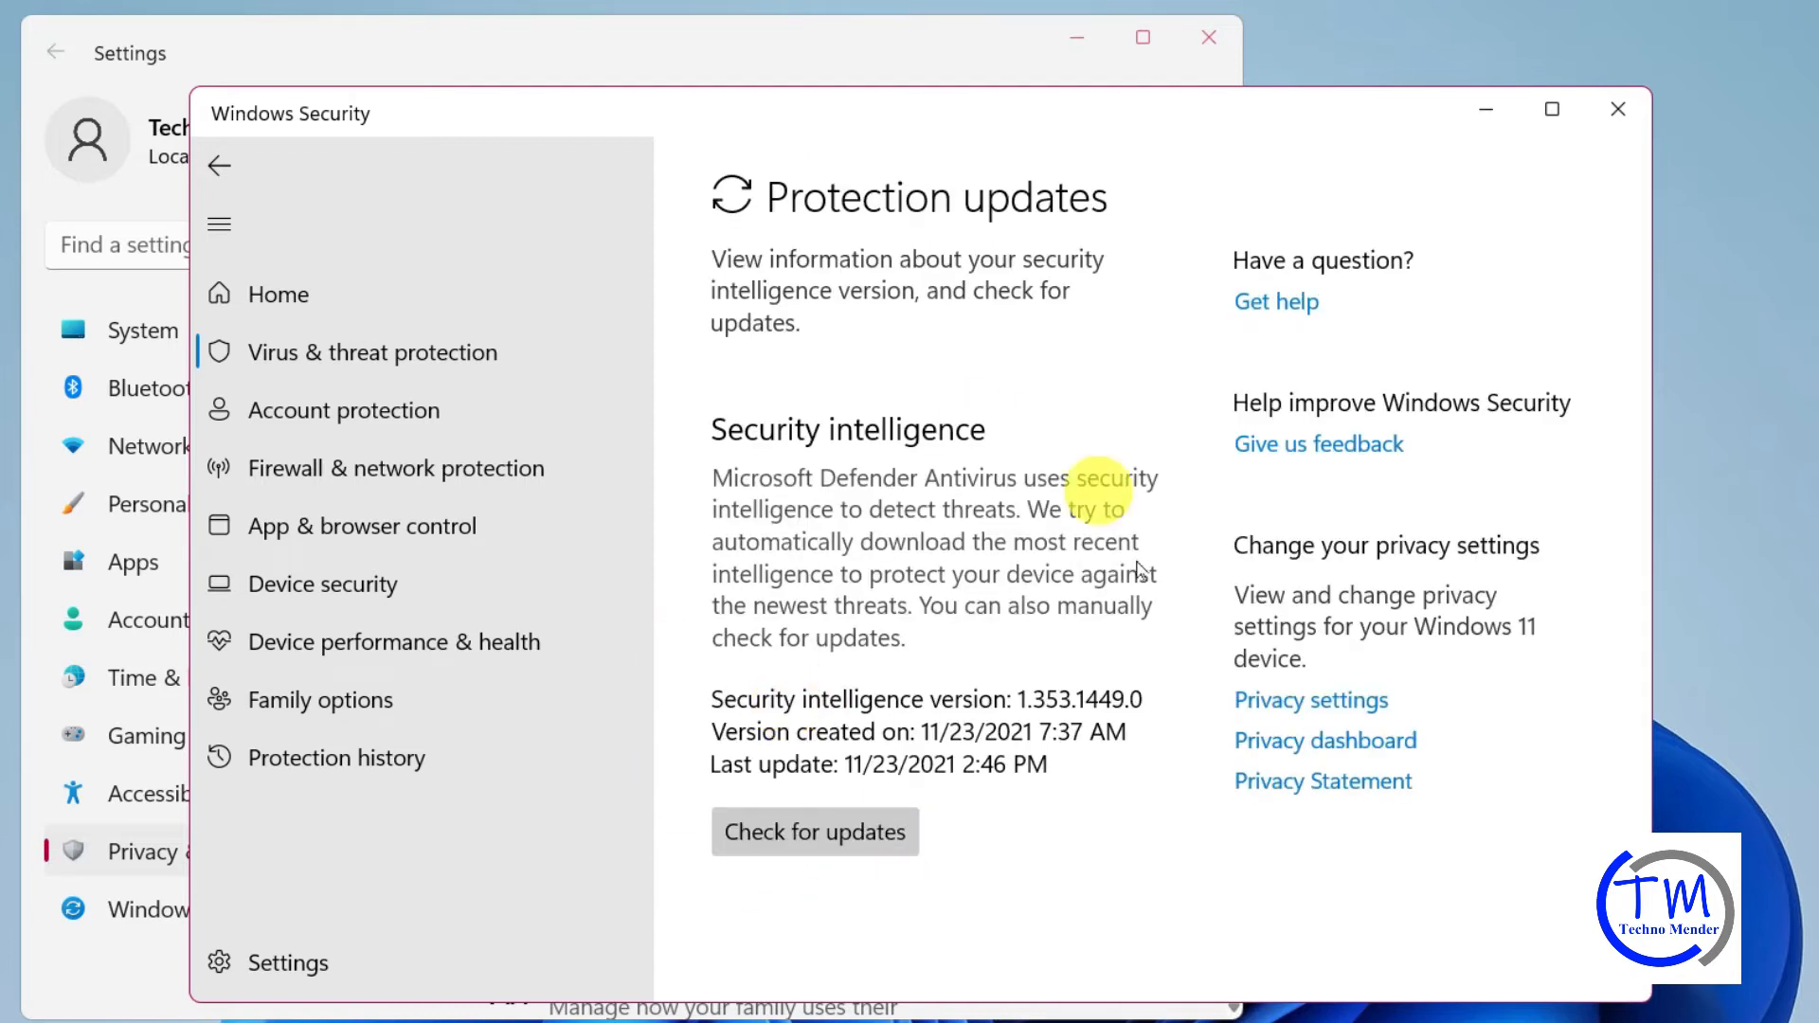
click(834, 835)
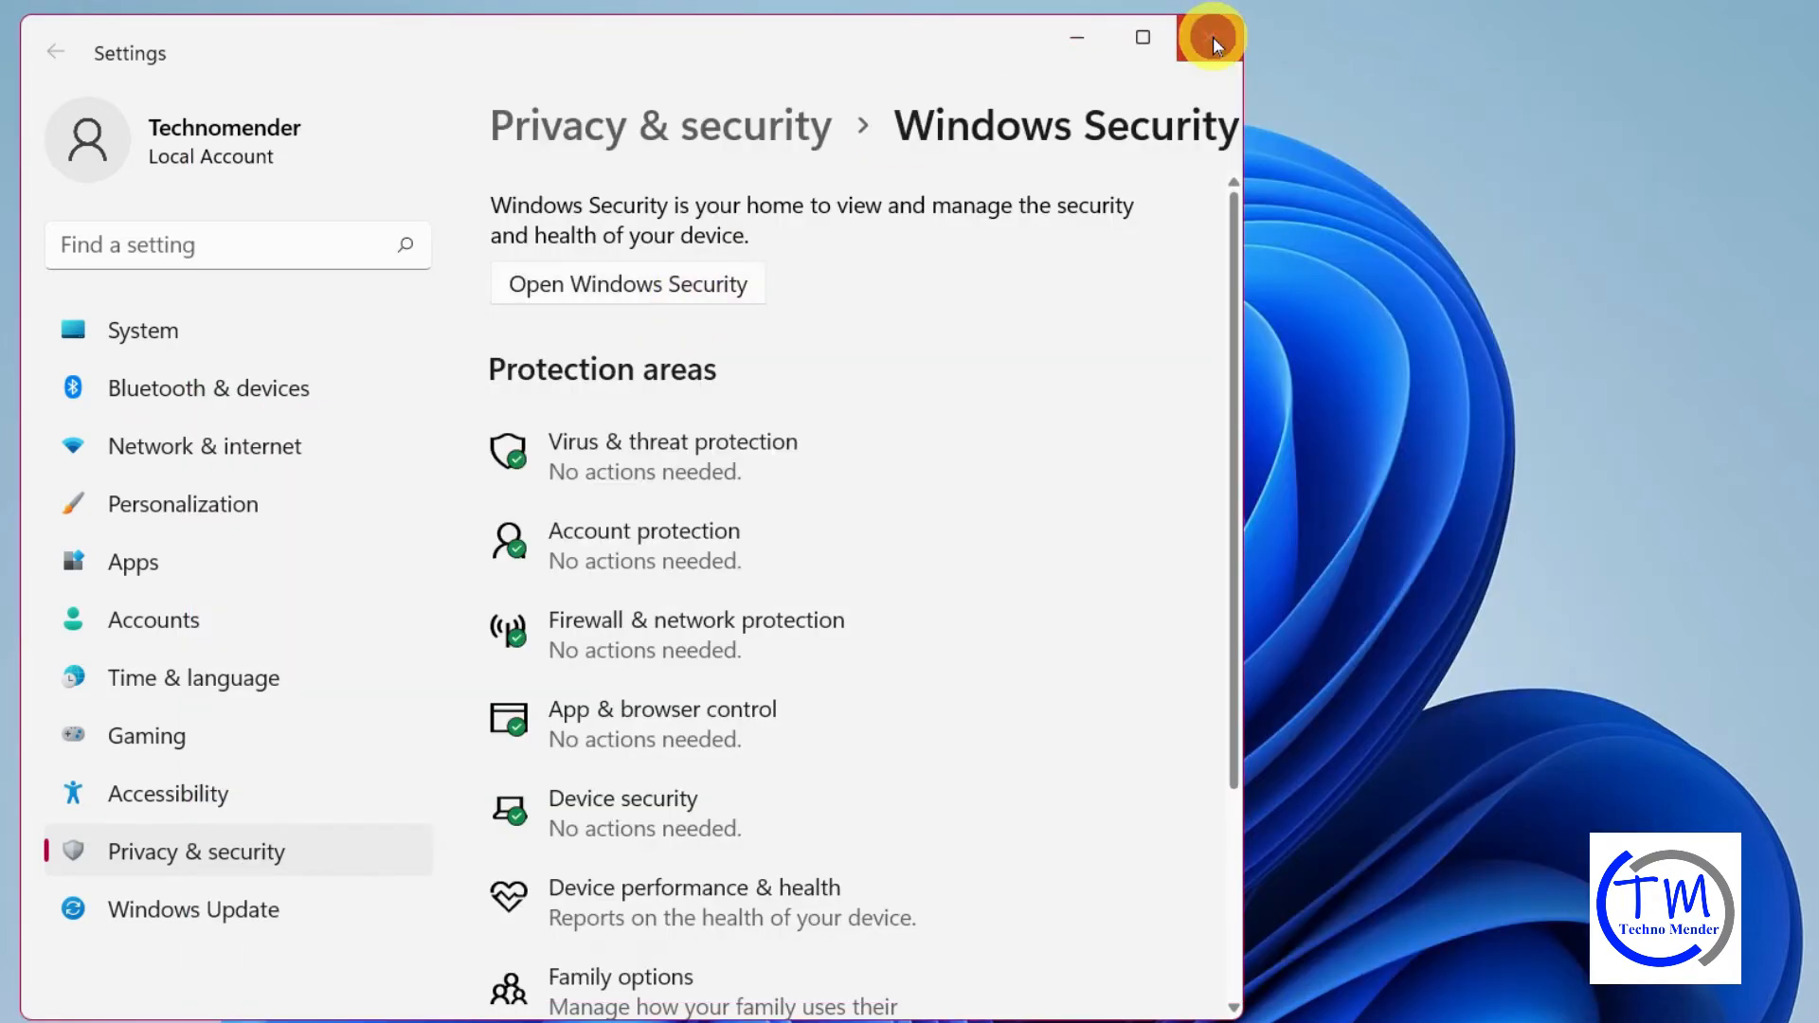
click(1212, 37)
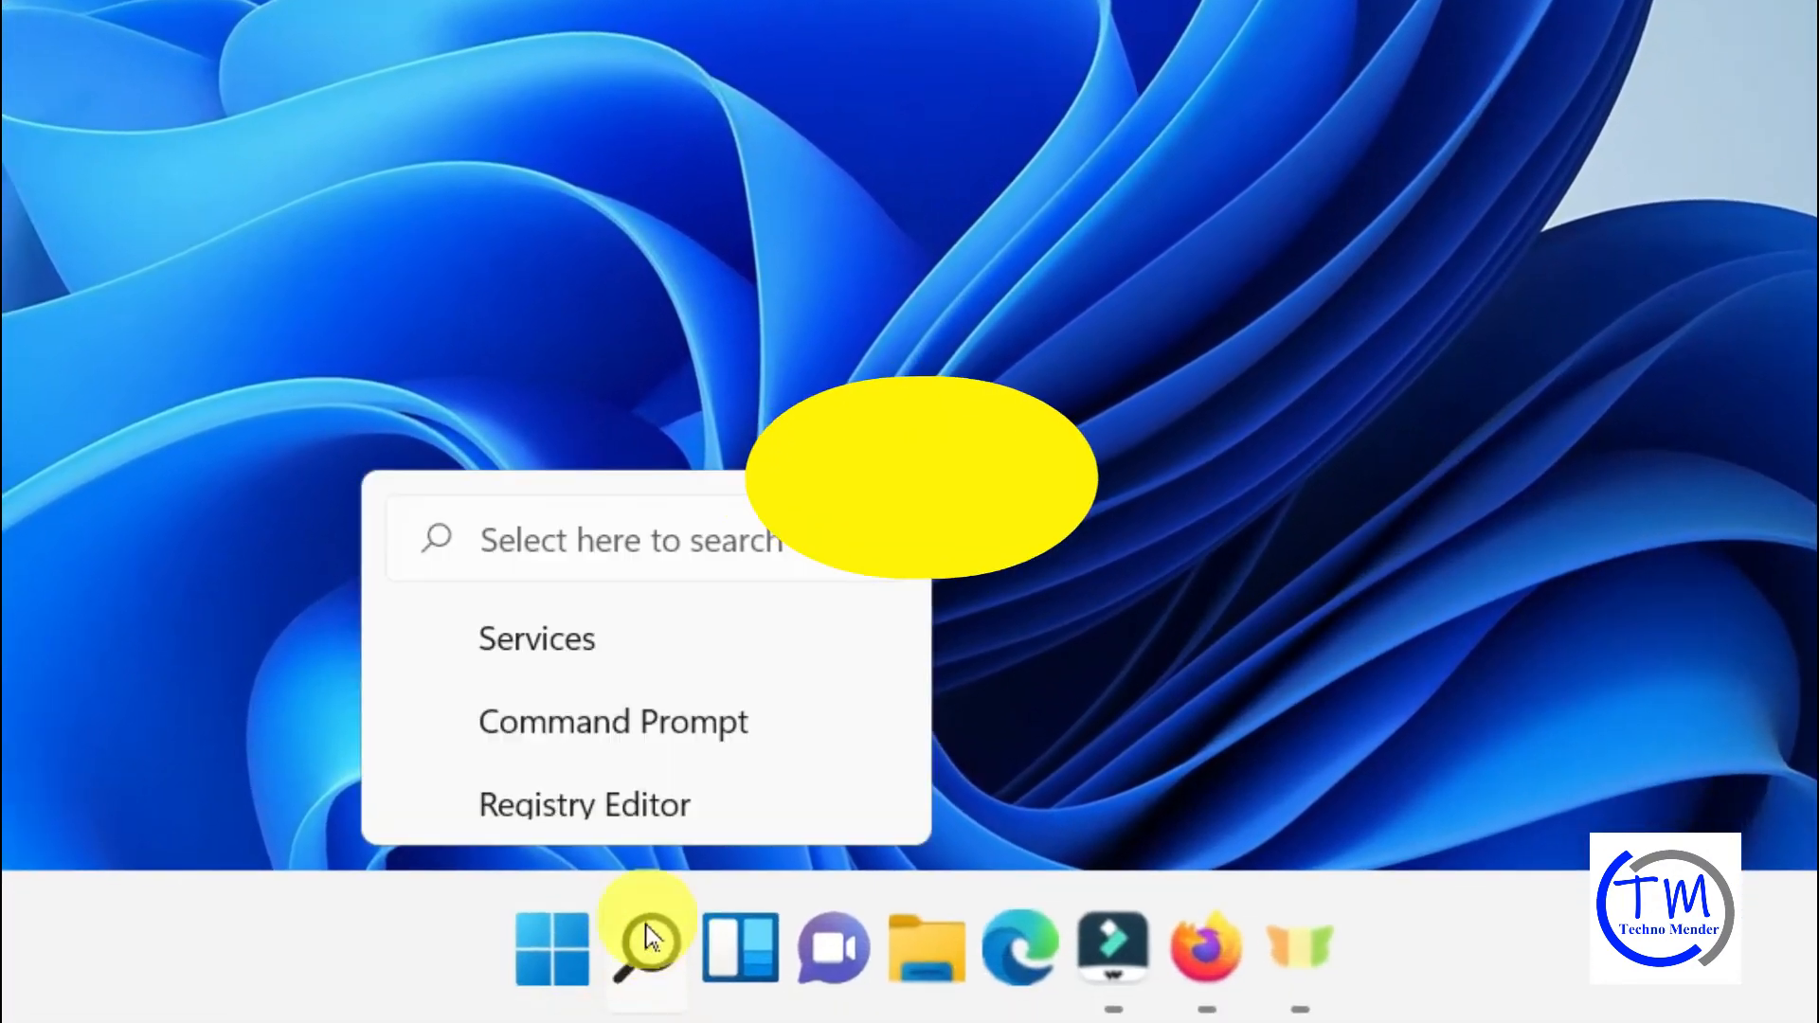
Search Windows for "services" and open the Services app.
click(688, 995)
text(se)
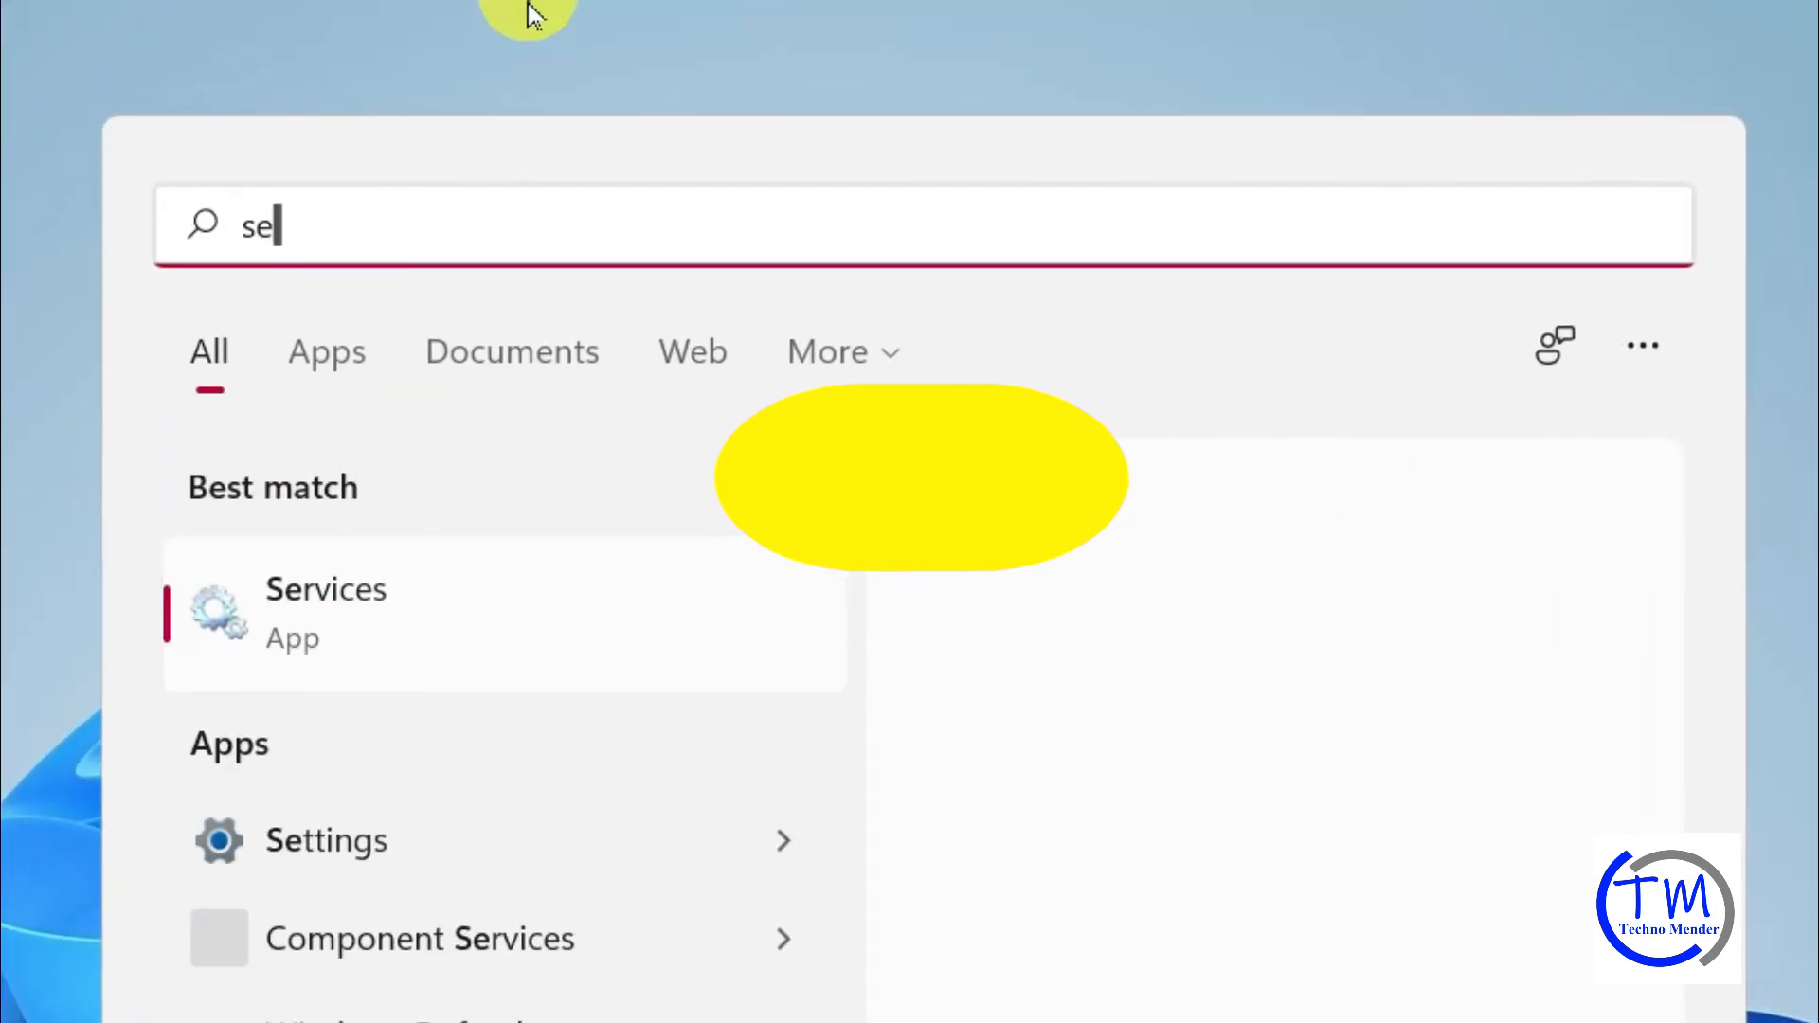
text(rvices)
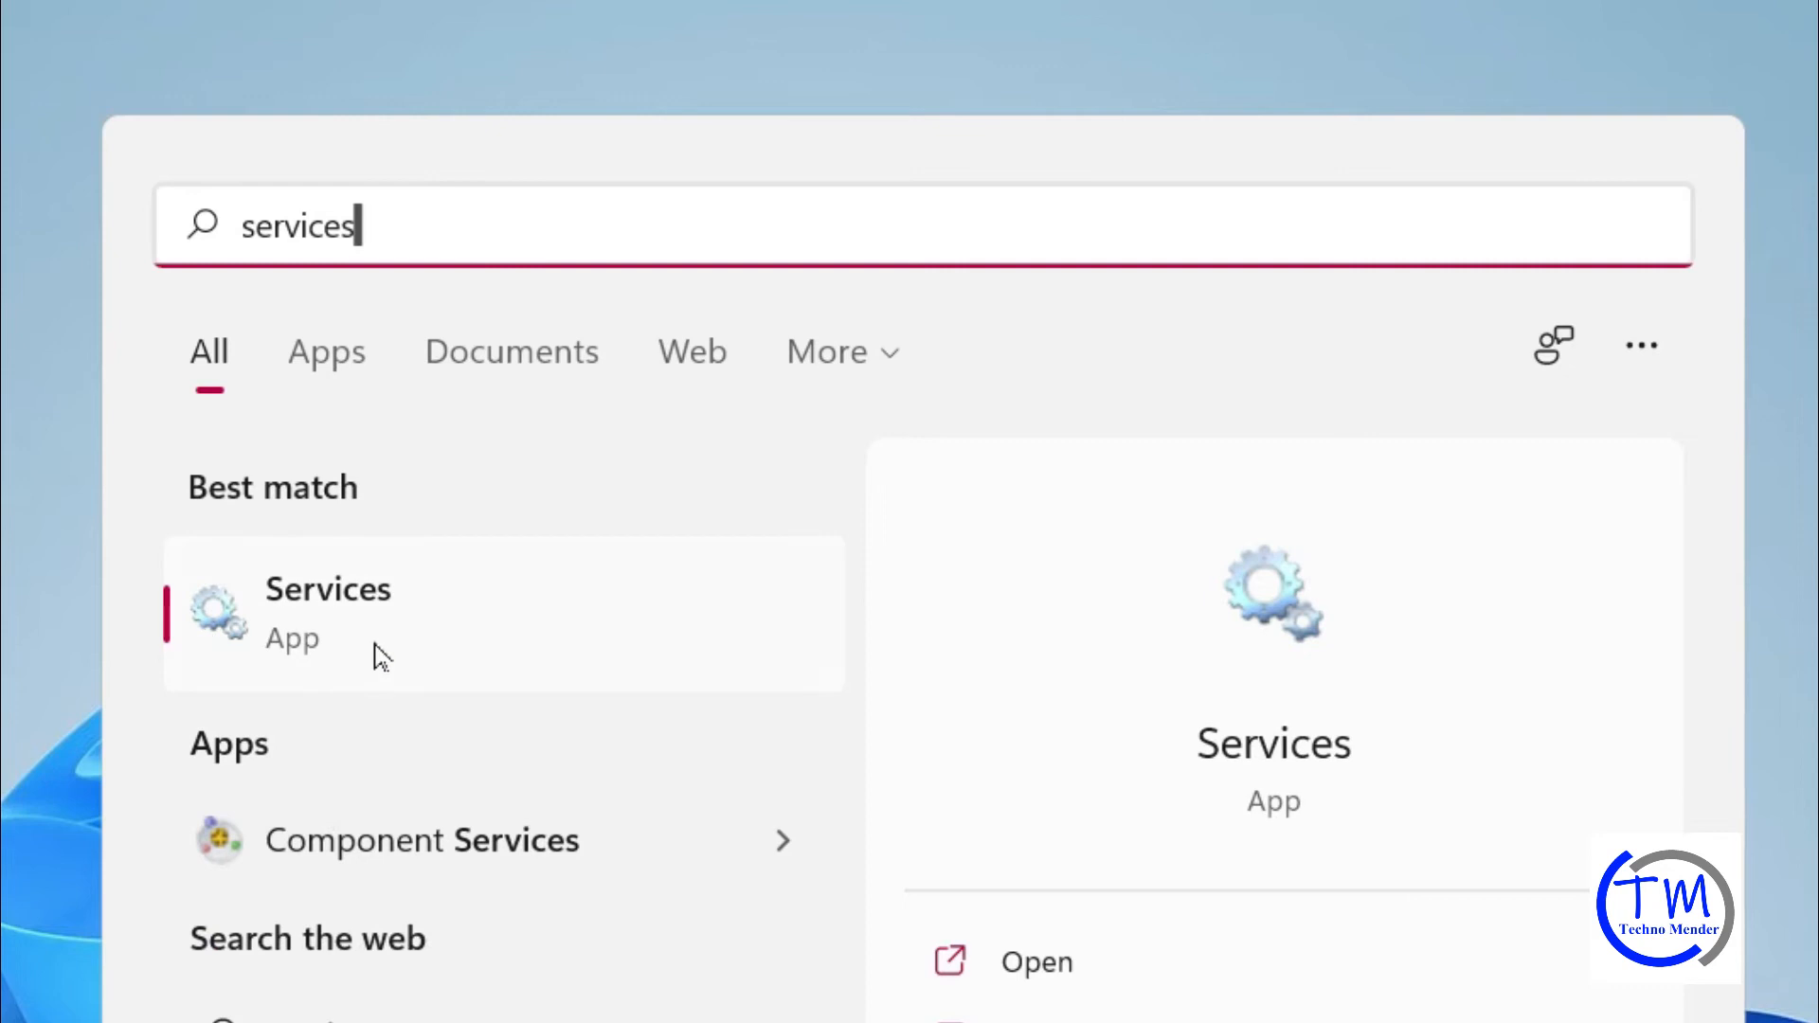
click(336, 611)
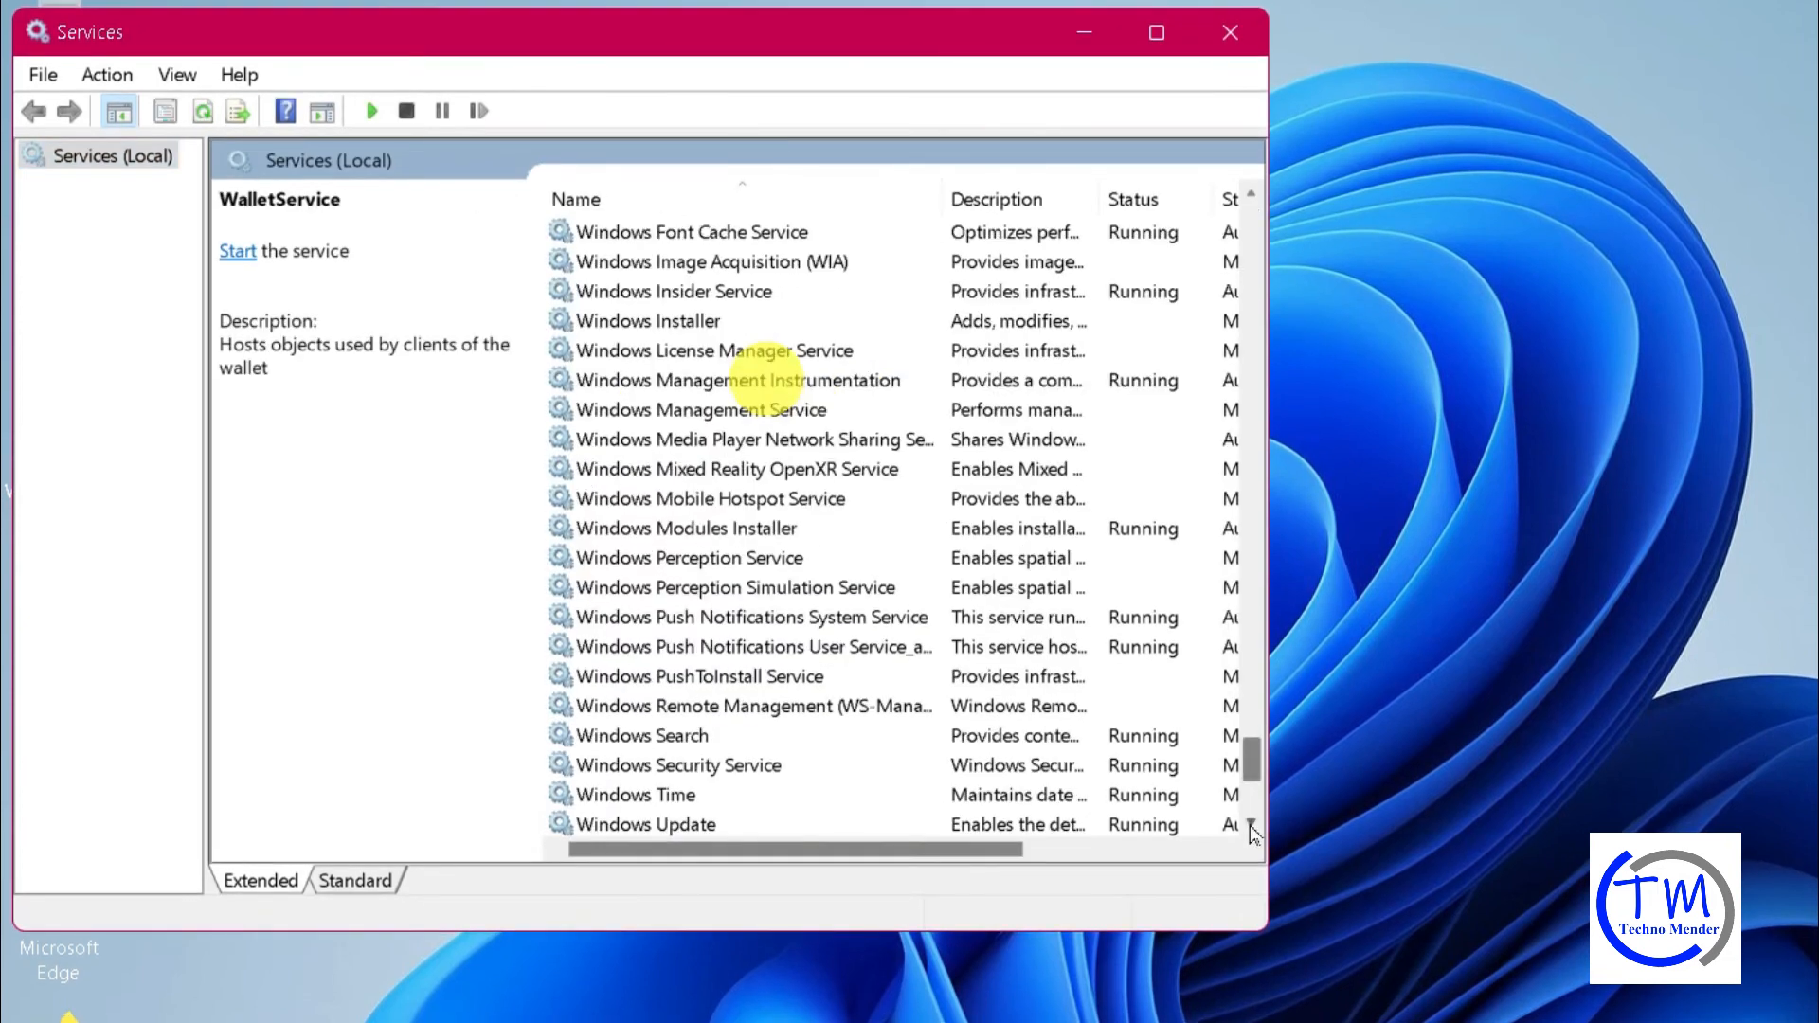
Find the Windows Update service in the list of local services, start it and close the Services windows.
scroll(1253, 834, down, 4)
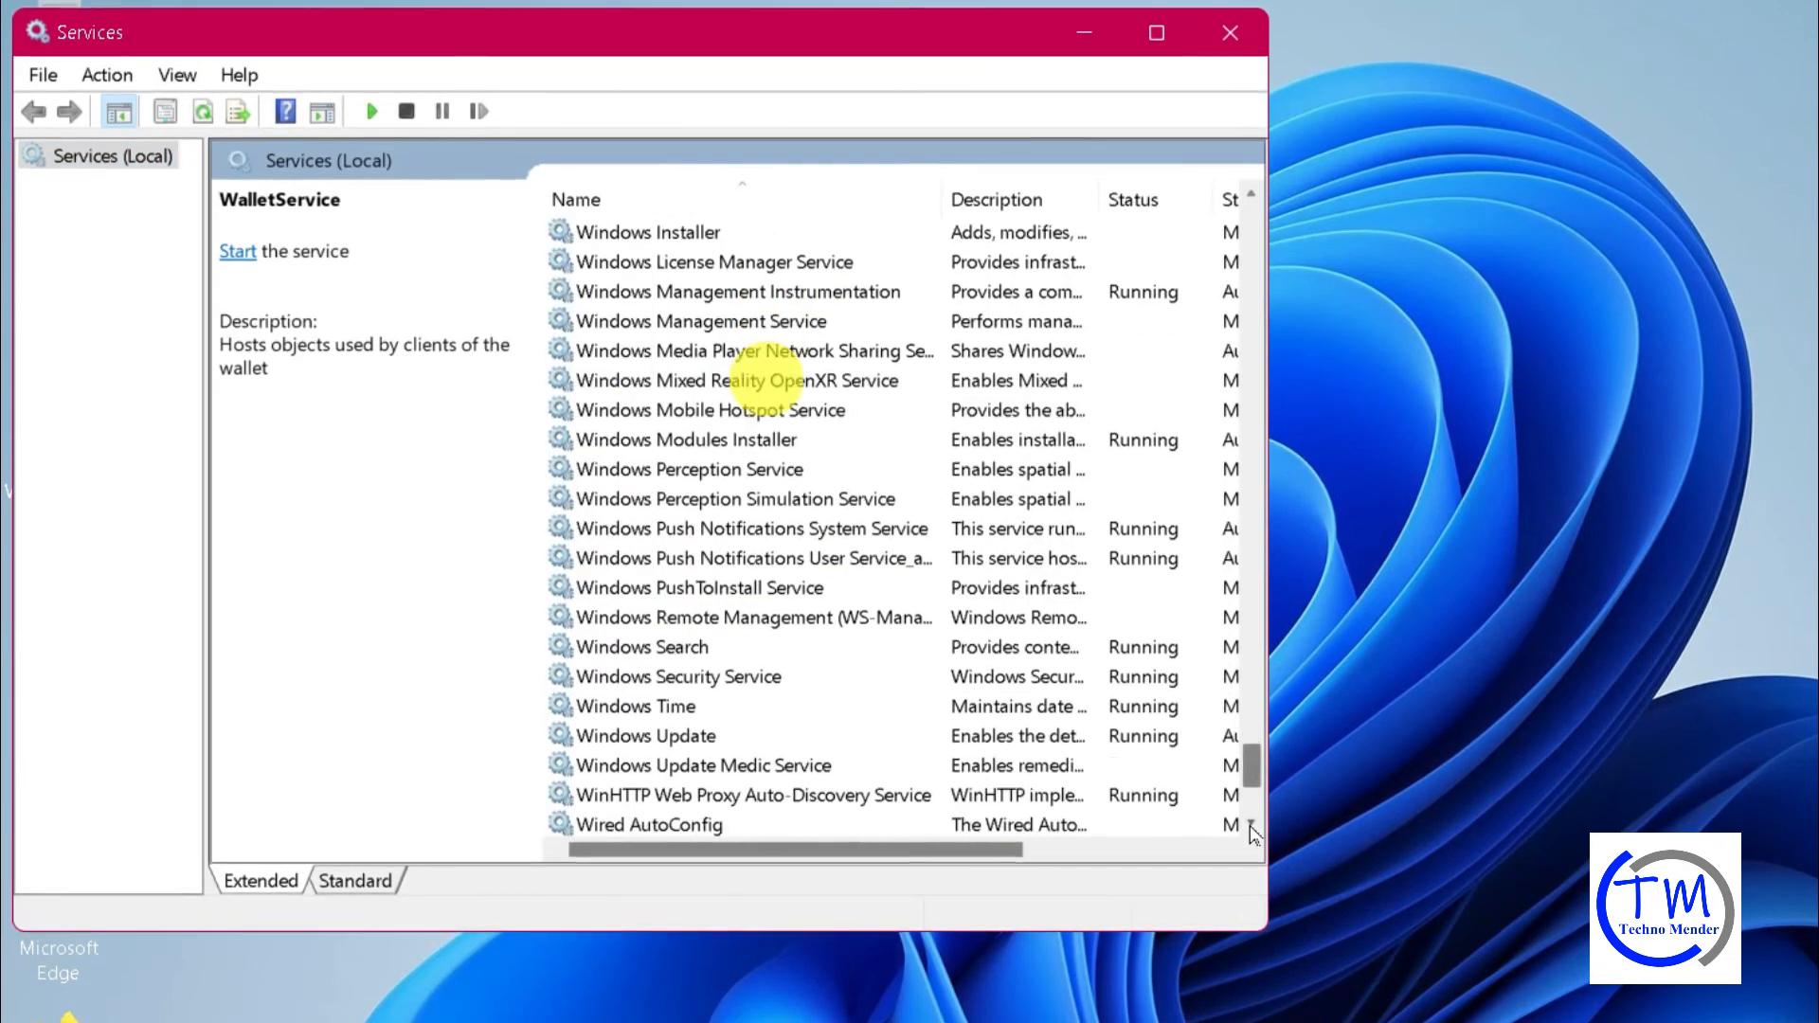
click(1251, 826)
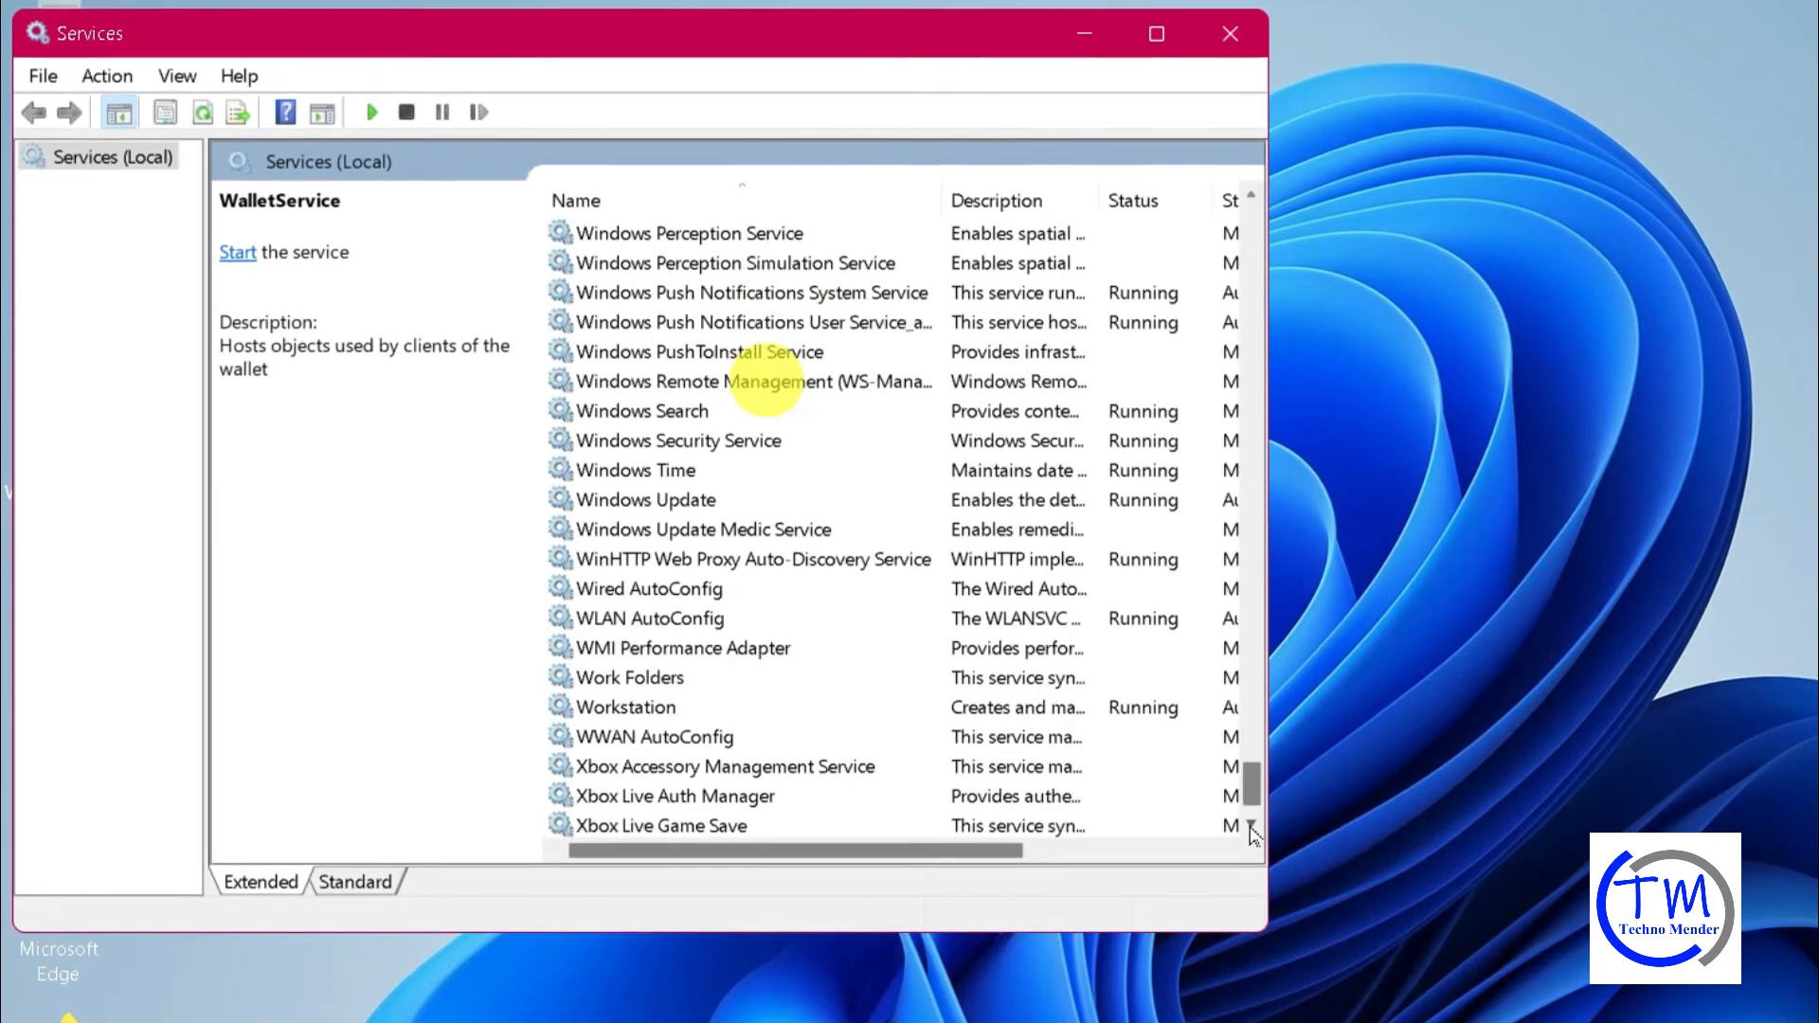
click(609, 504)
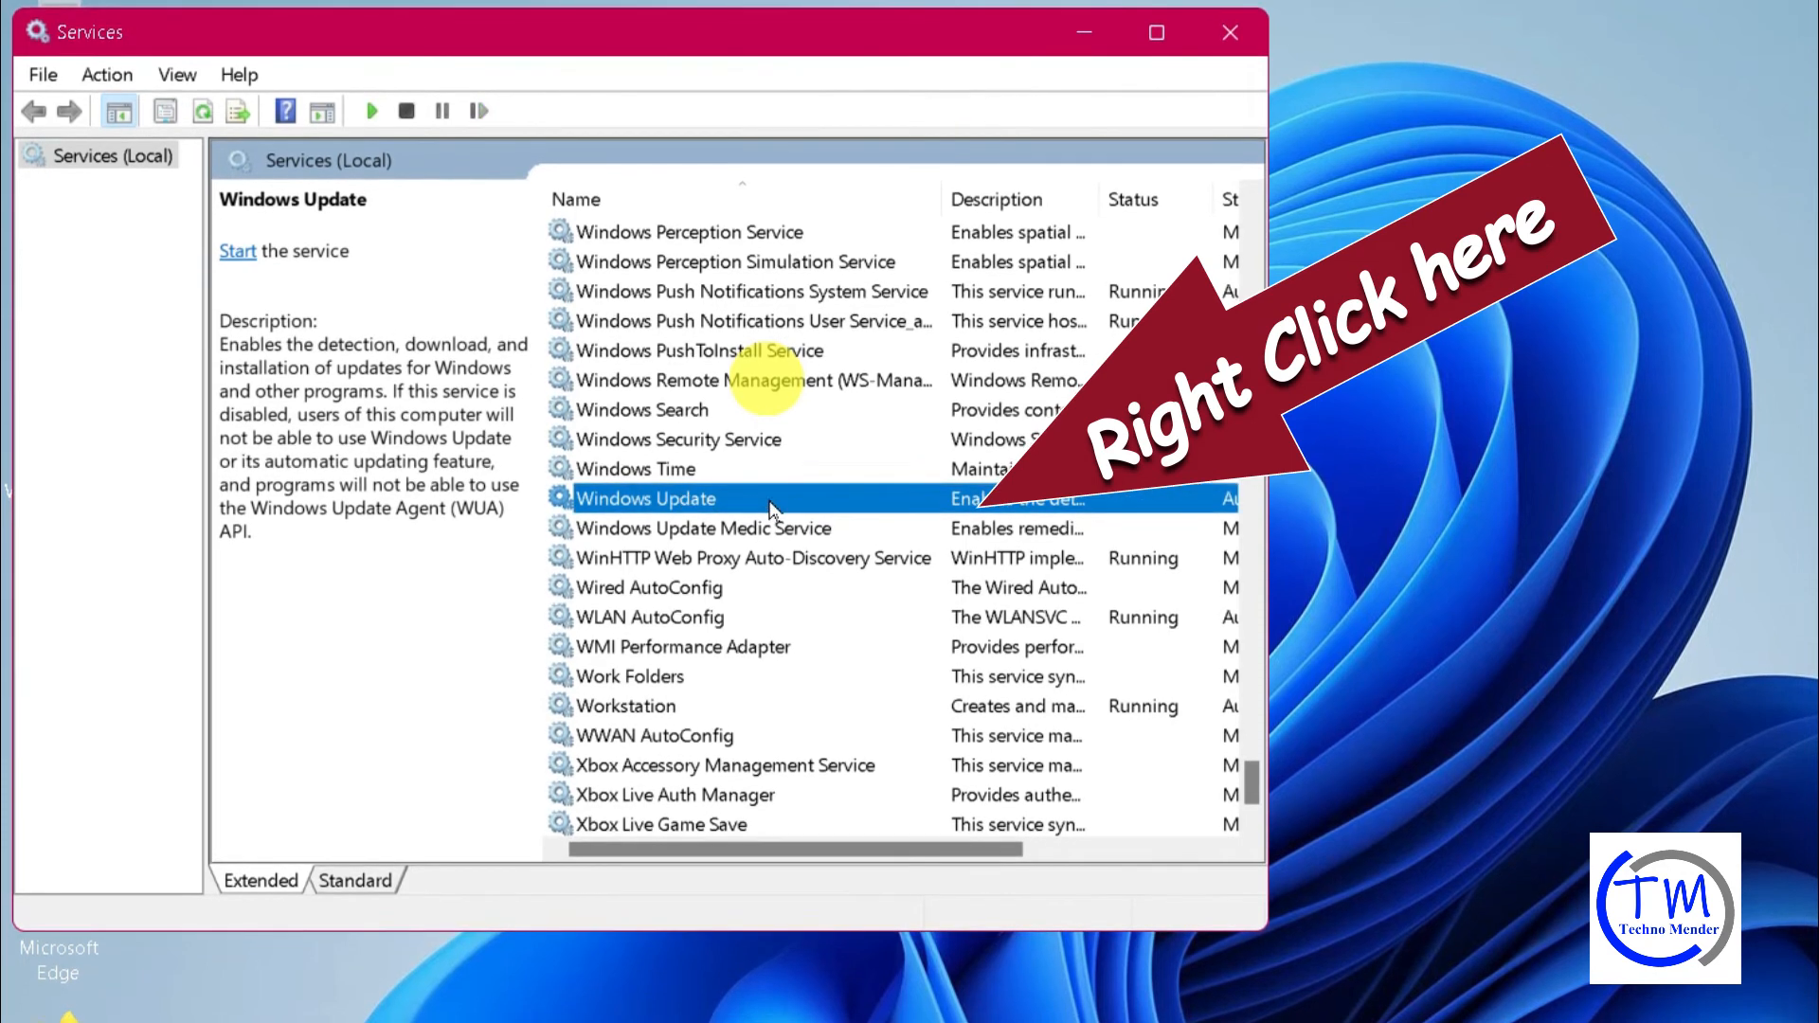
right_click(773, 503)
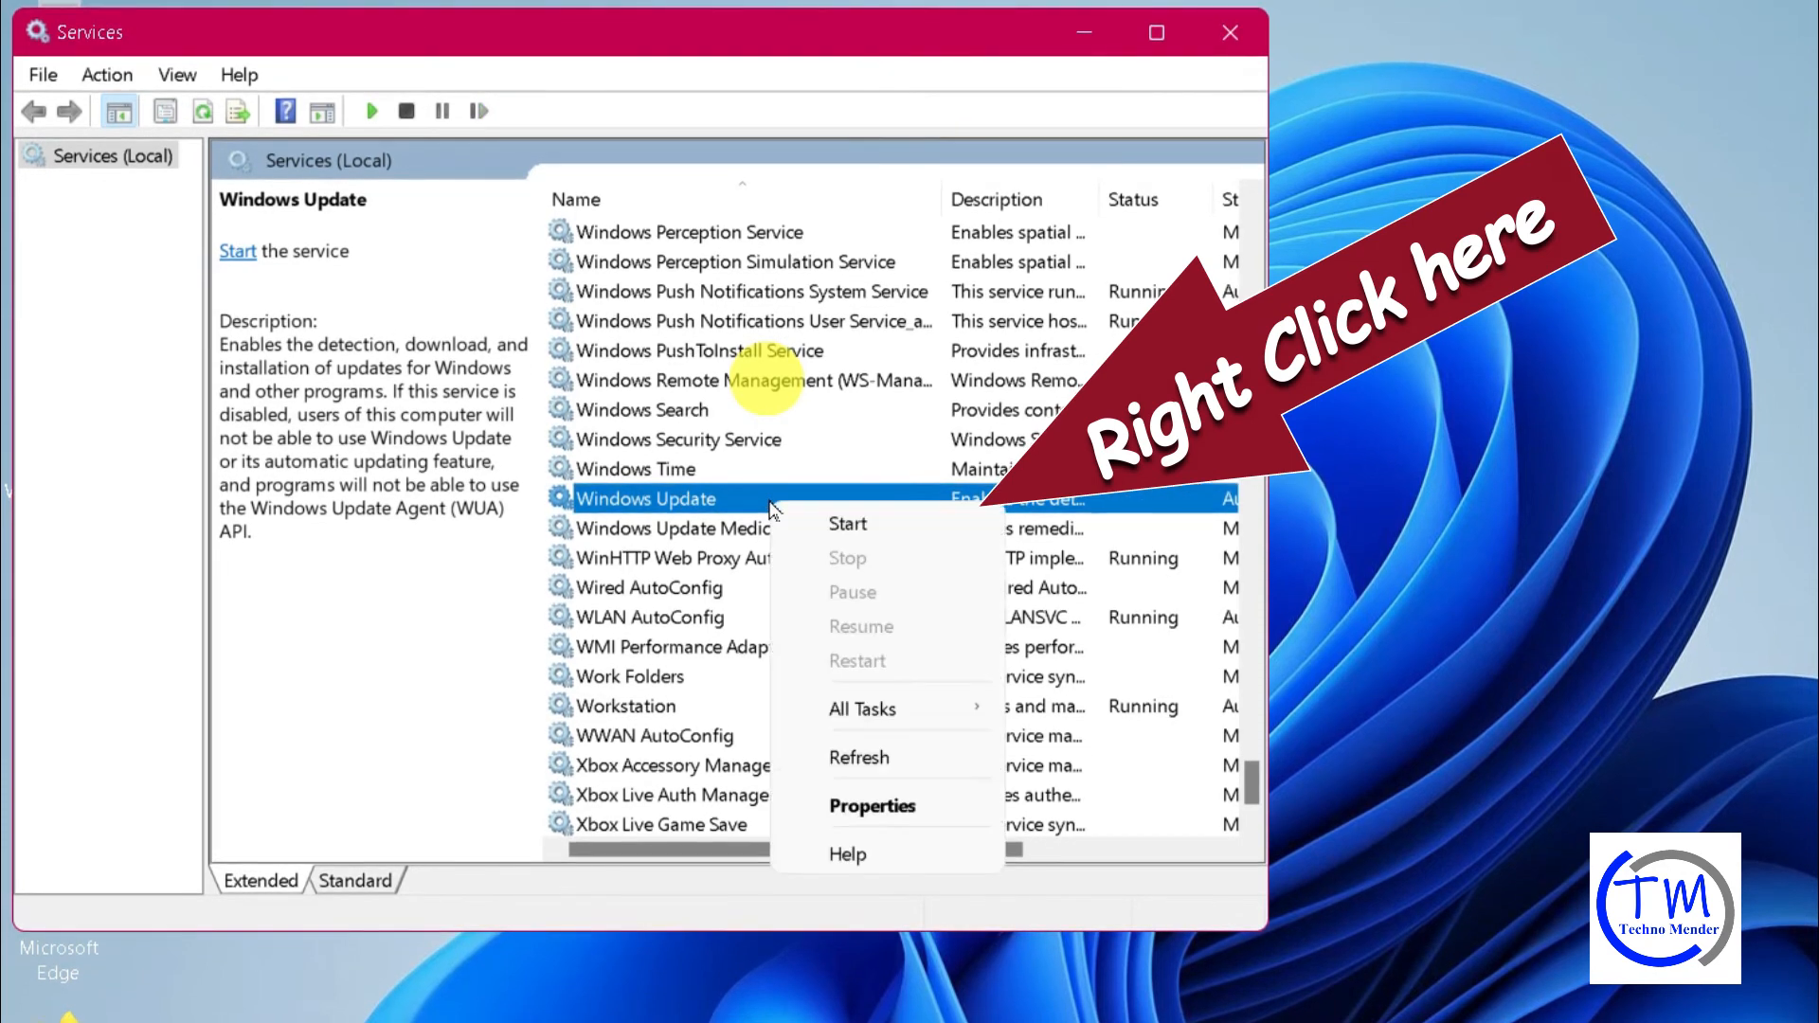
click(888, 529)
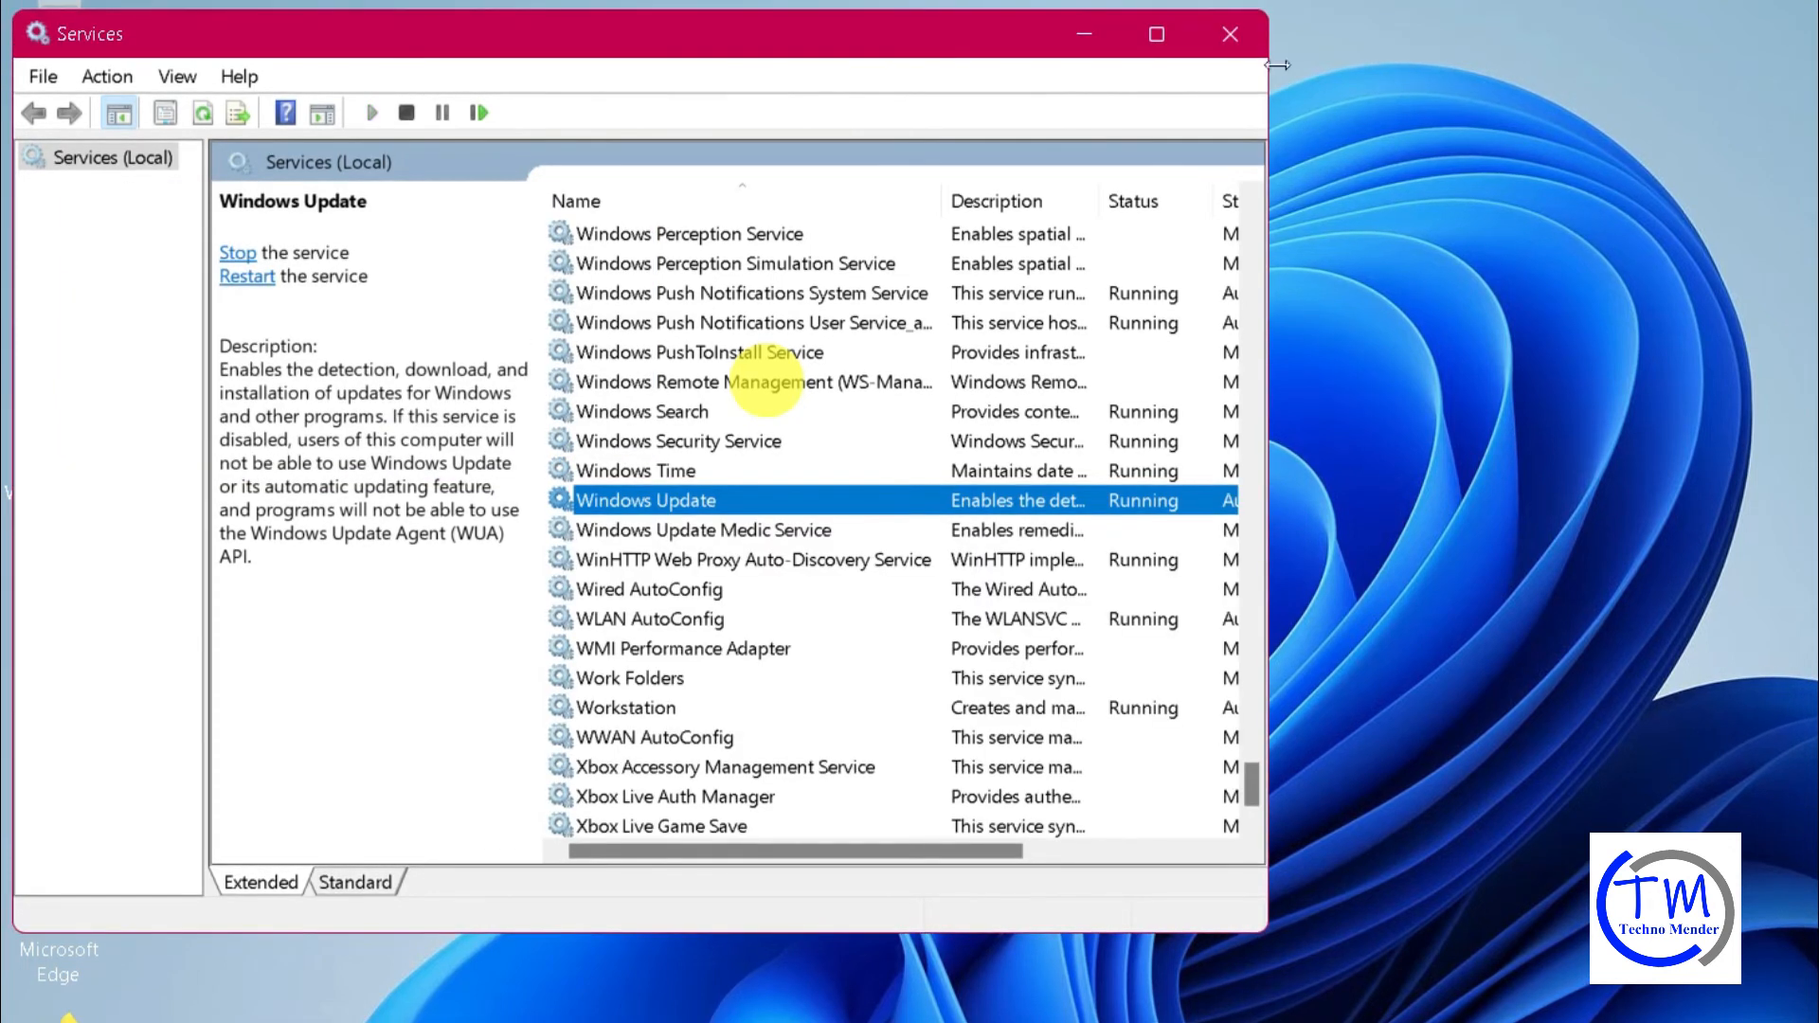
click(1242, 36)
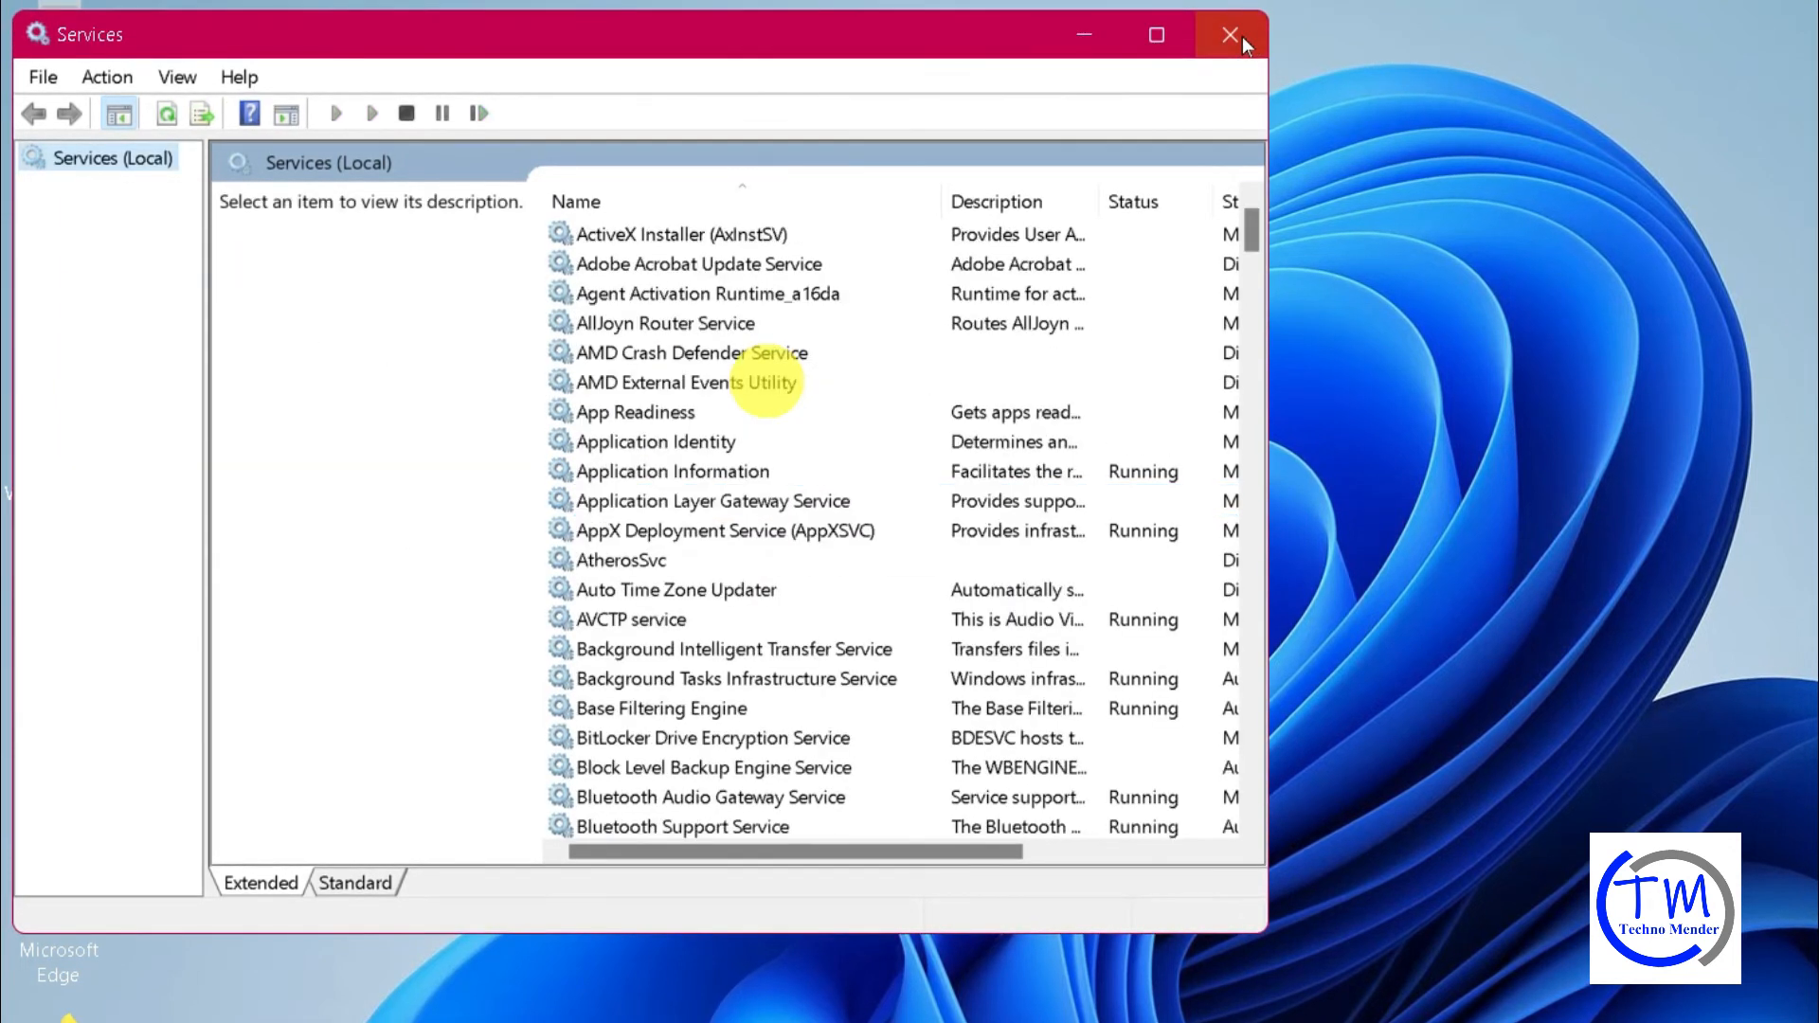
click(1238, 37)
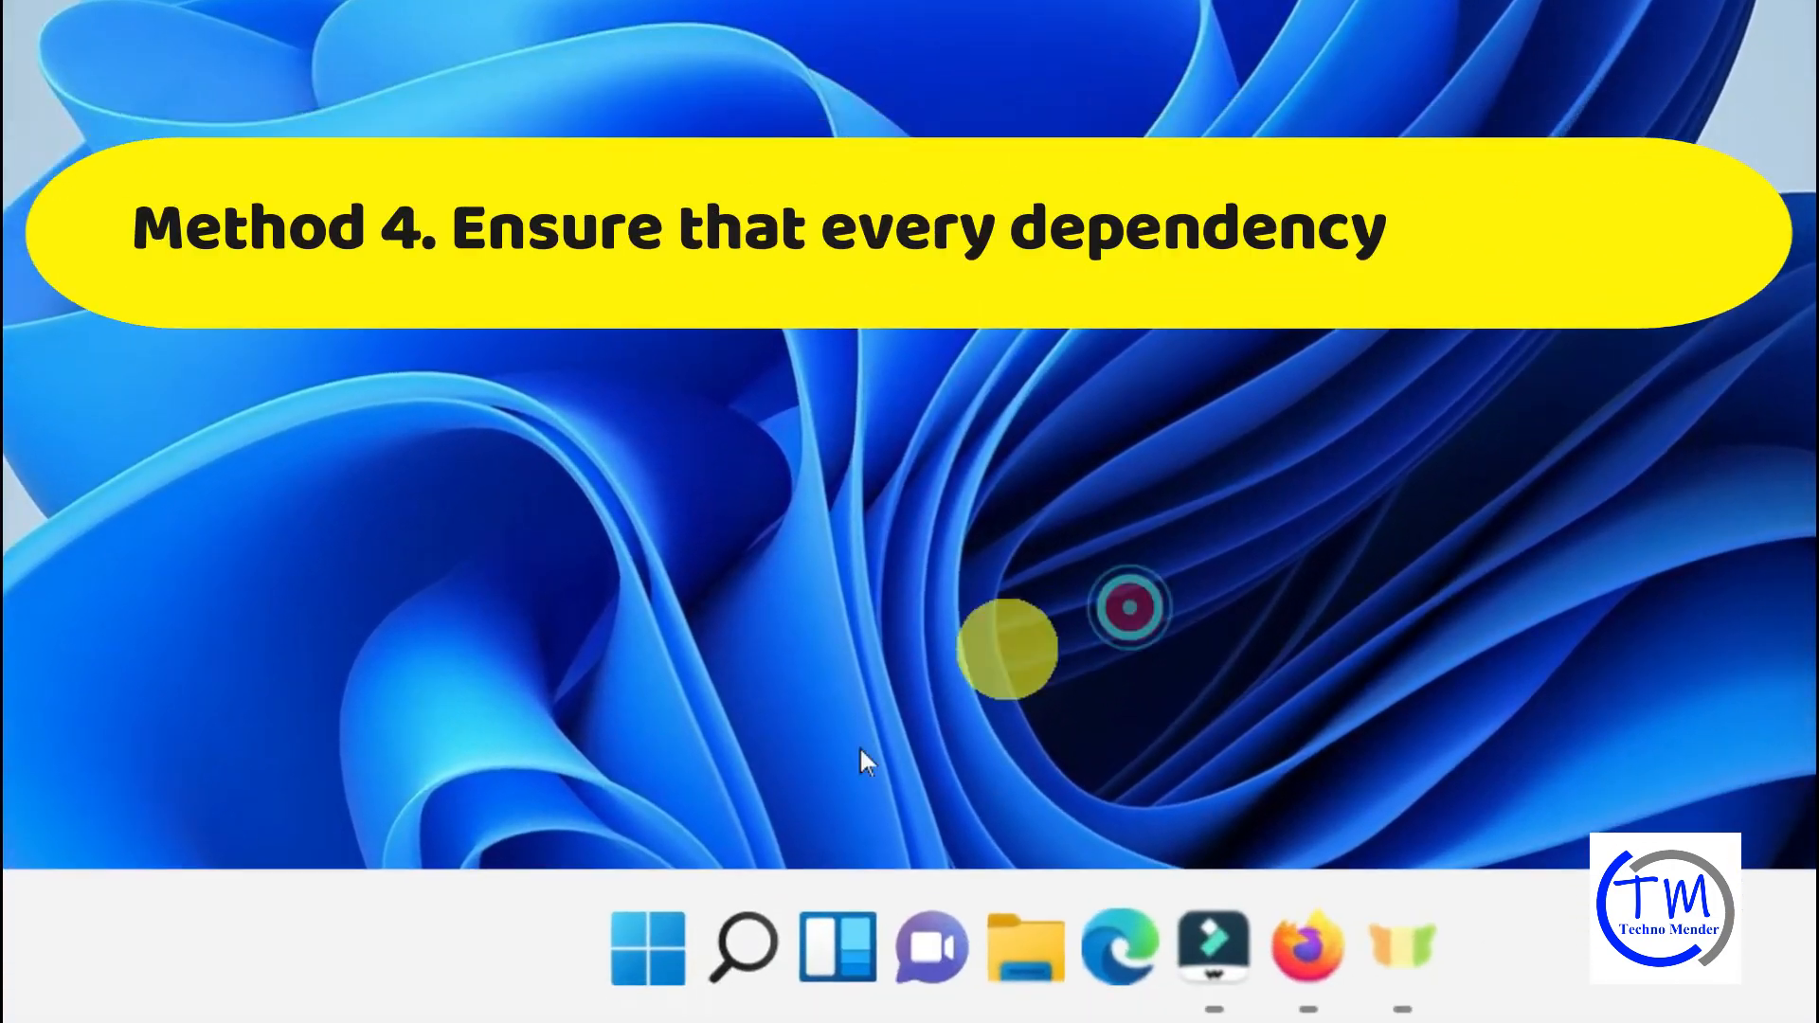
Reopen the Services app by searching Windows for "services".
click(743, 973)
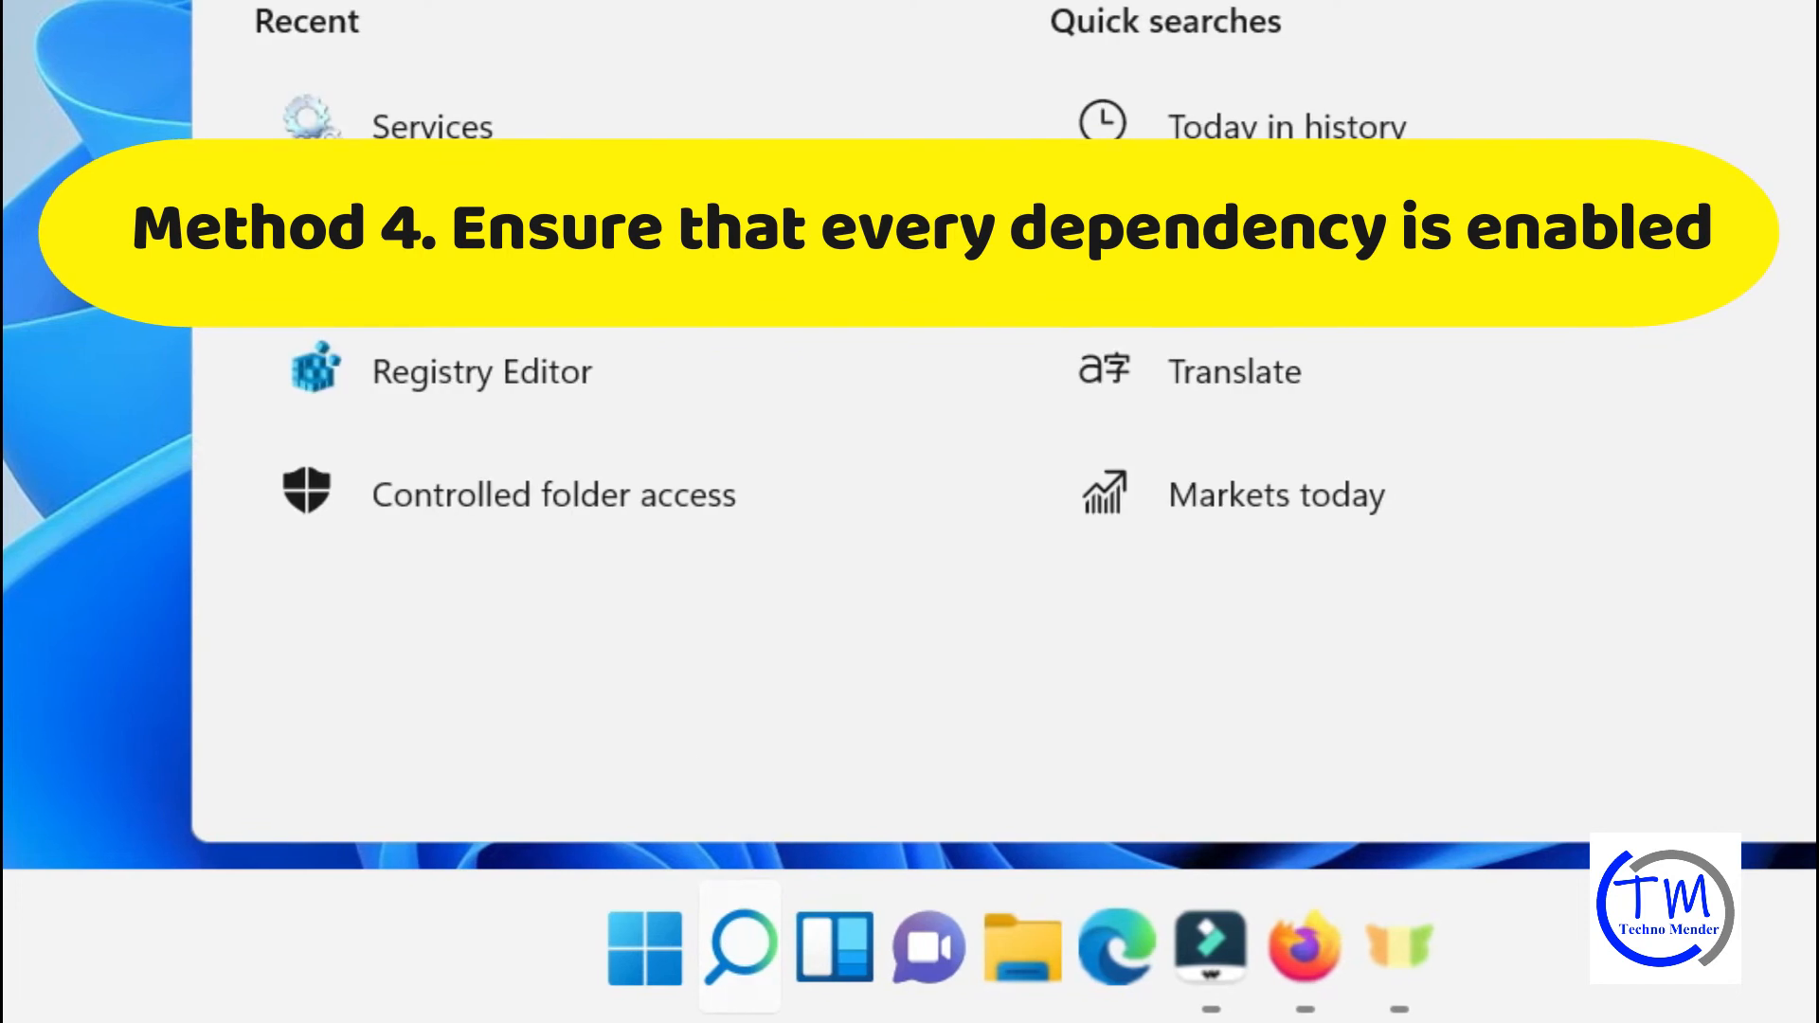
text(serv)
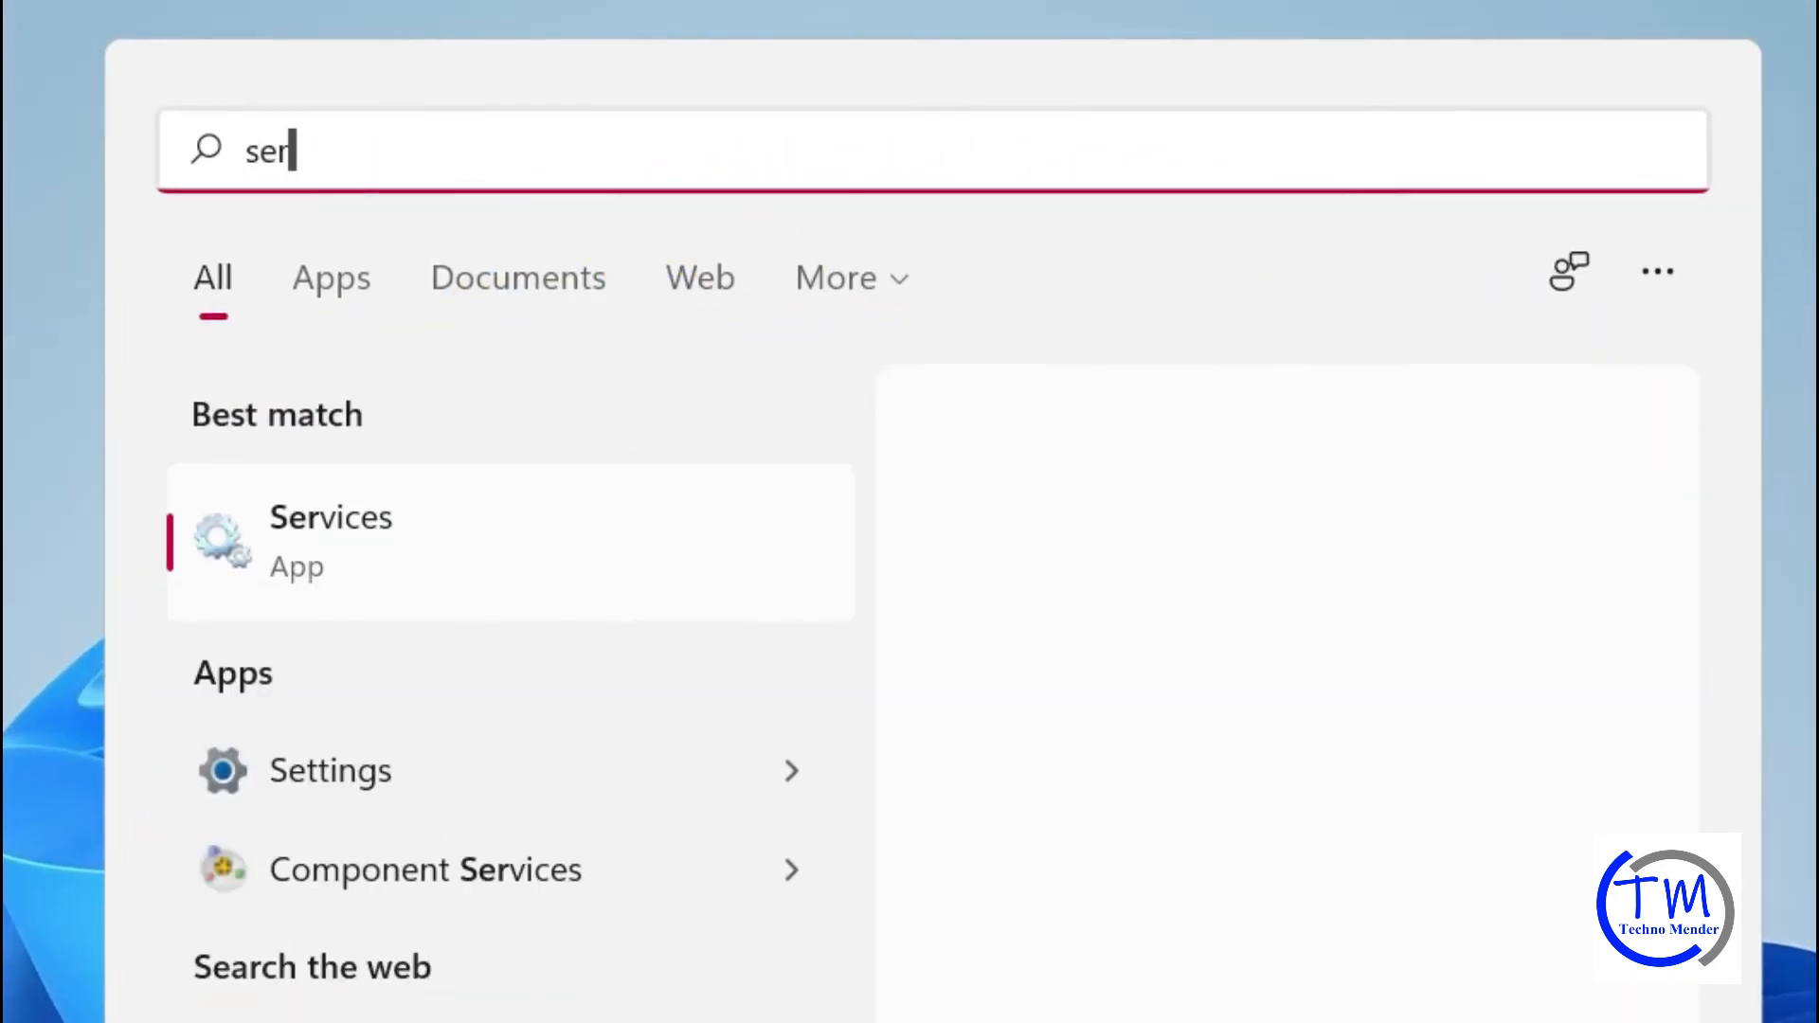
text(ices)
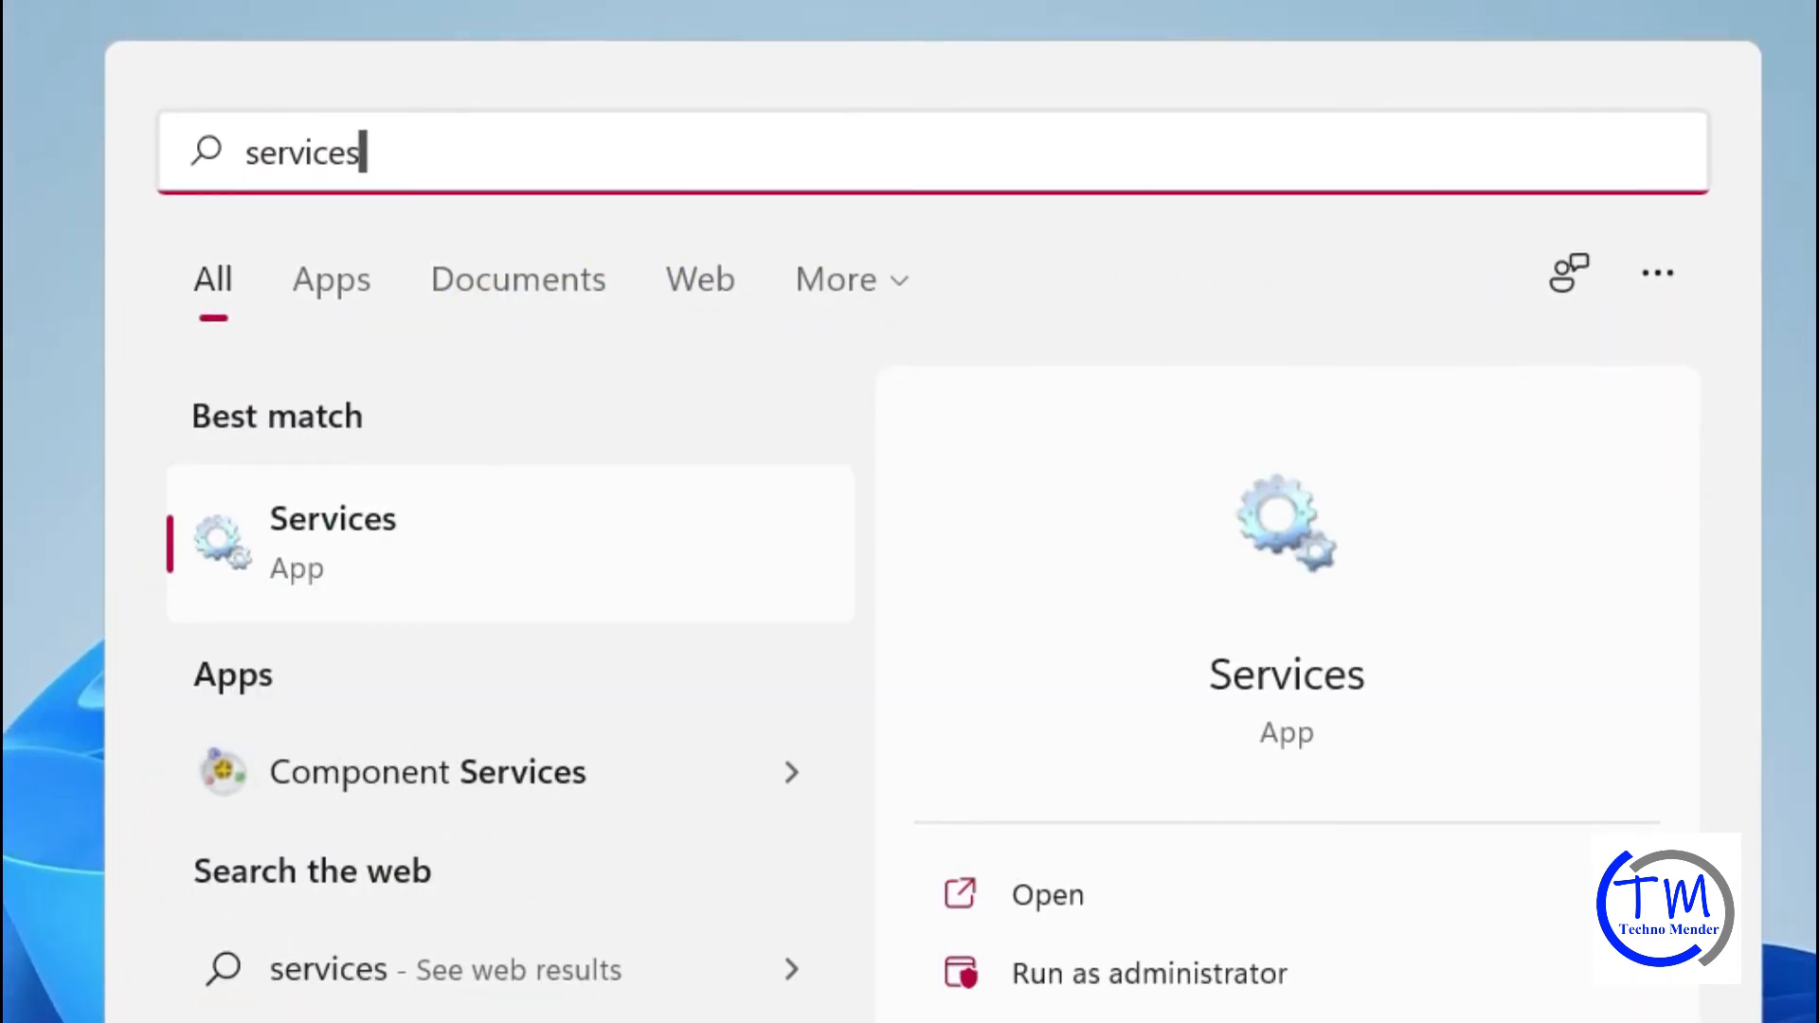
click(346, 580)
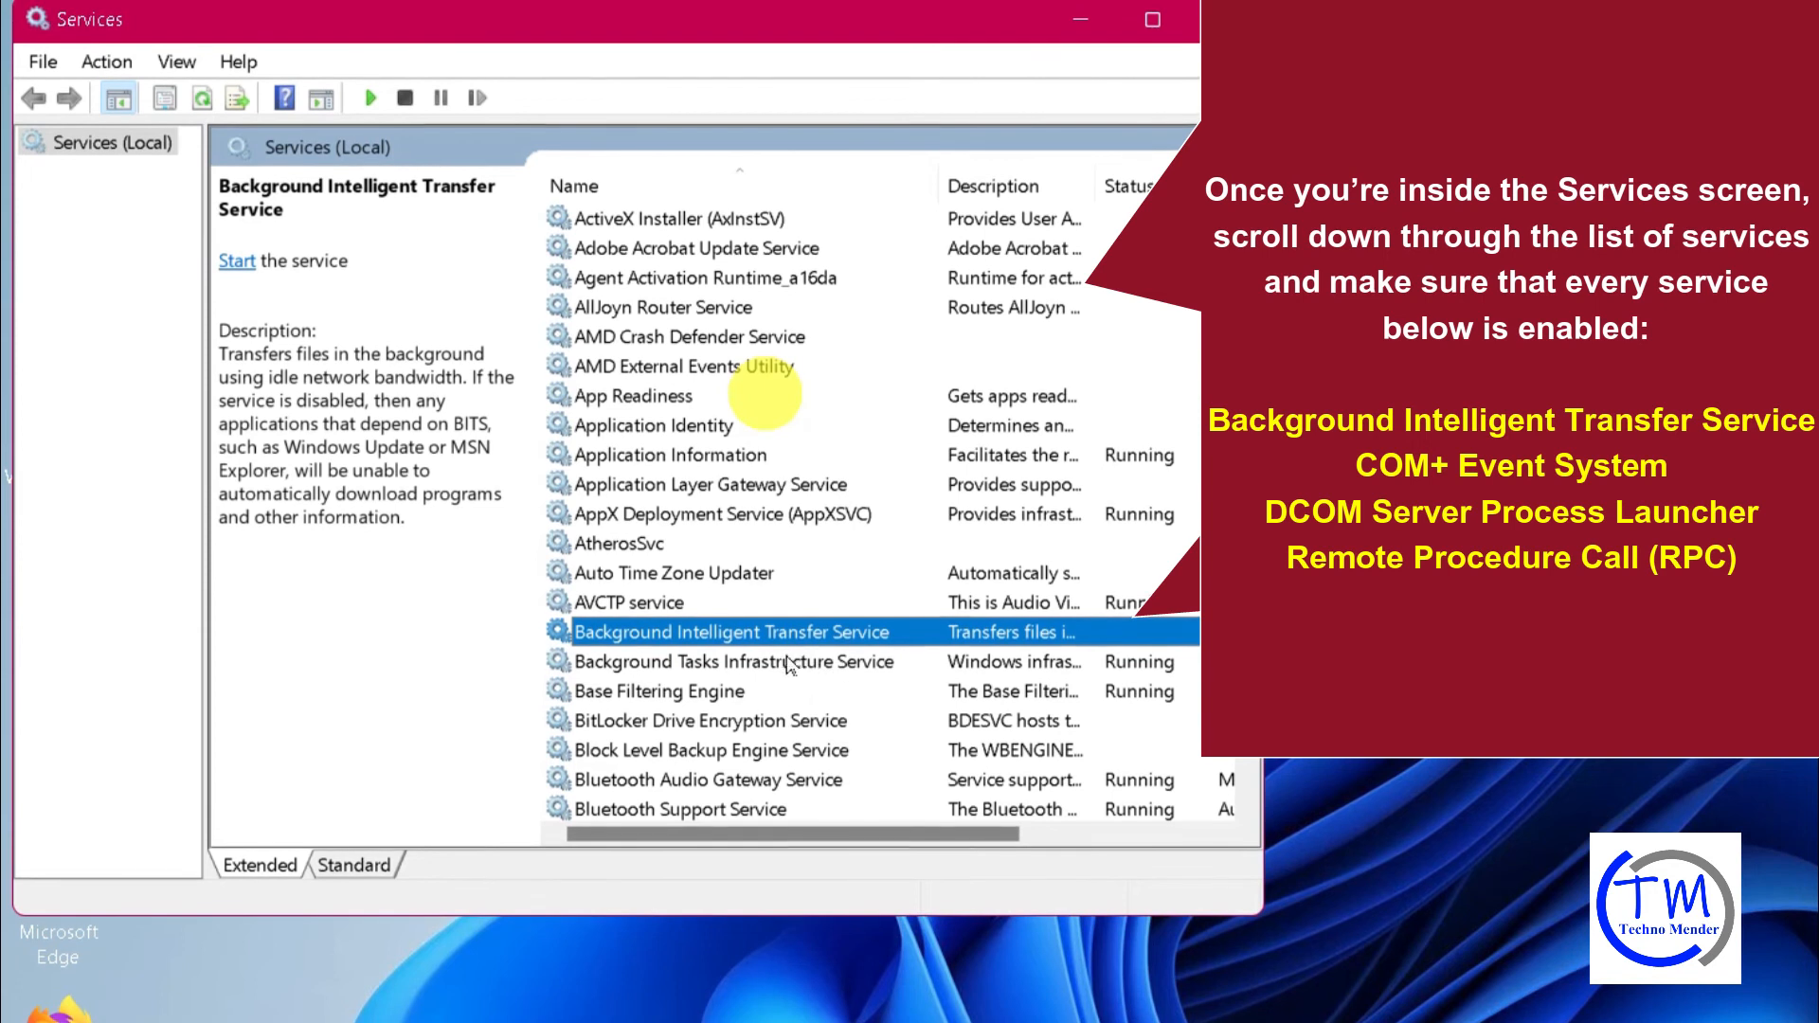
Set the Background Intelligent Transfer Service's startup type to Automatic and start the service, applying the changes and closing Services.
right_click(829, 632)
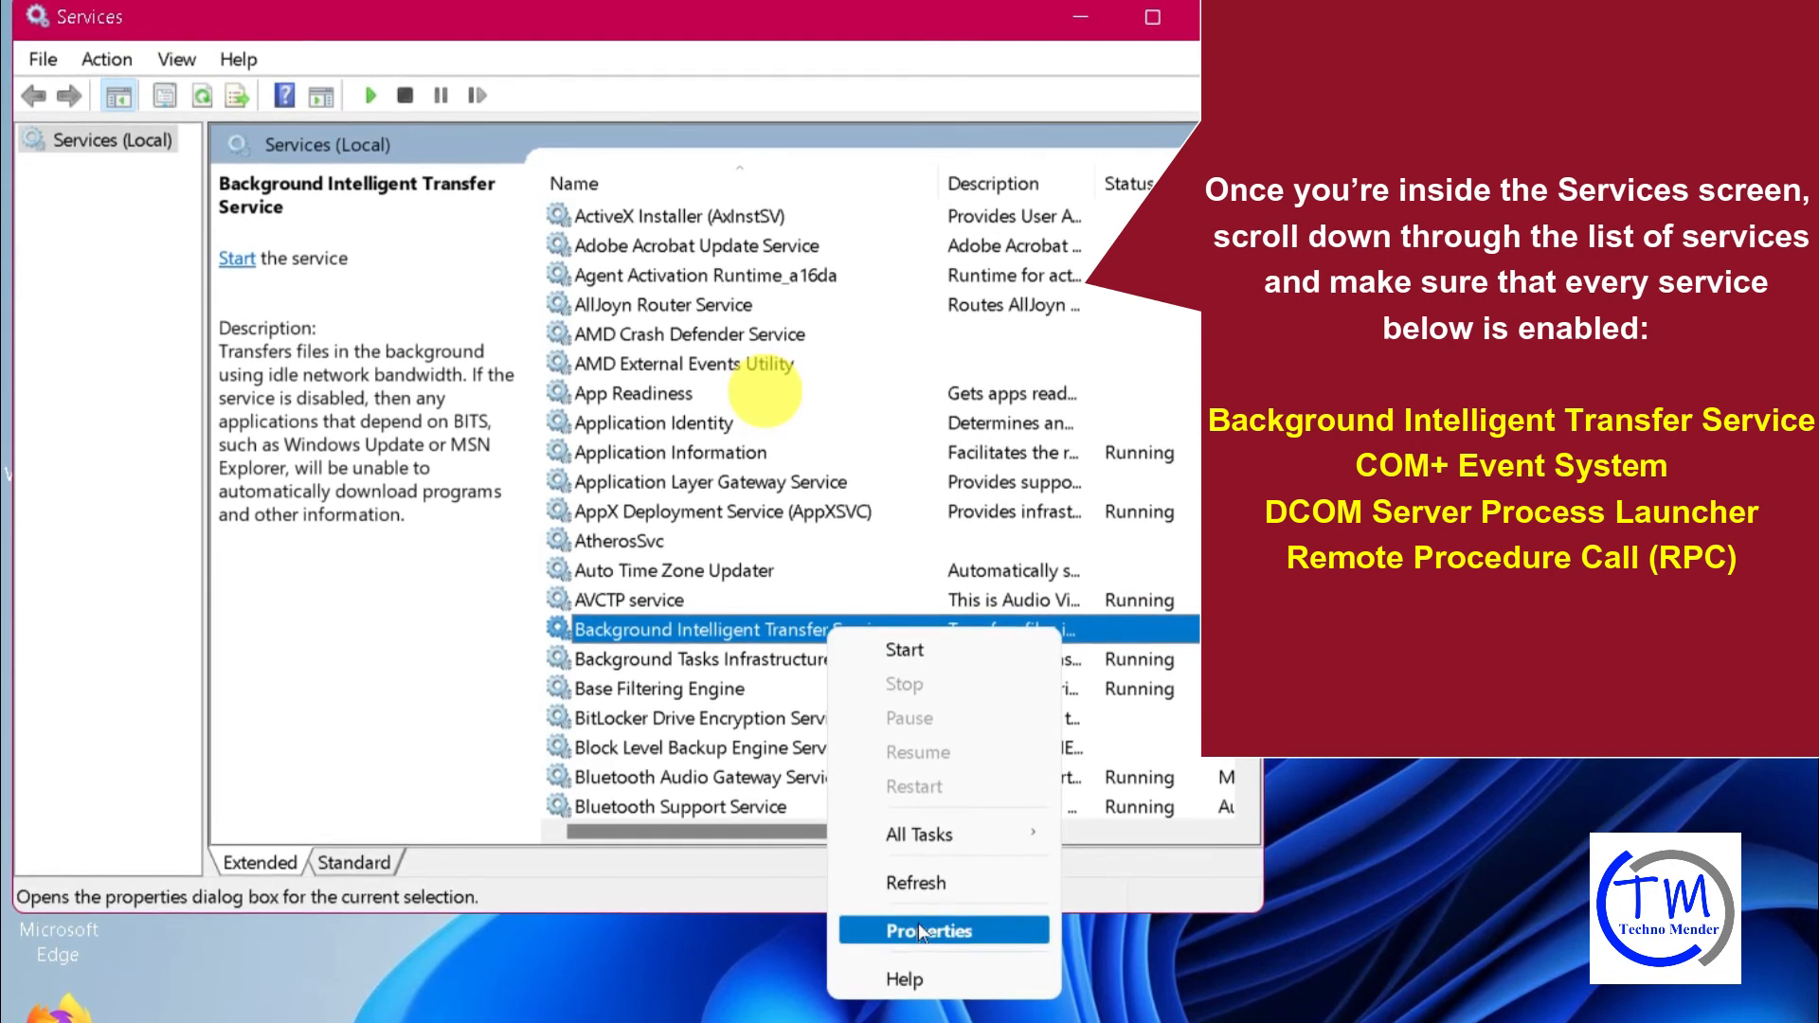
click(942, 932)
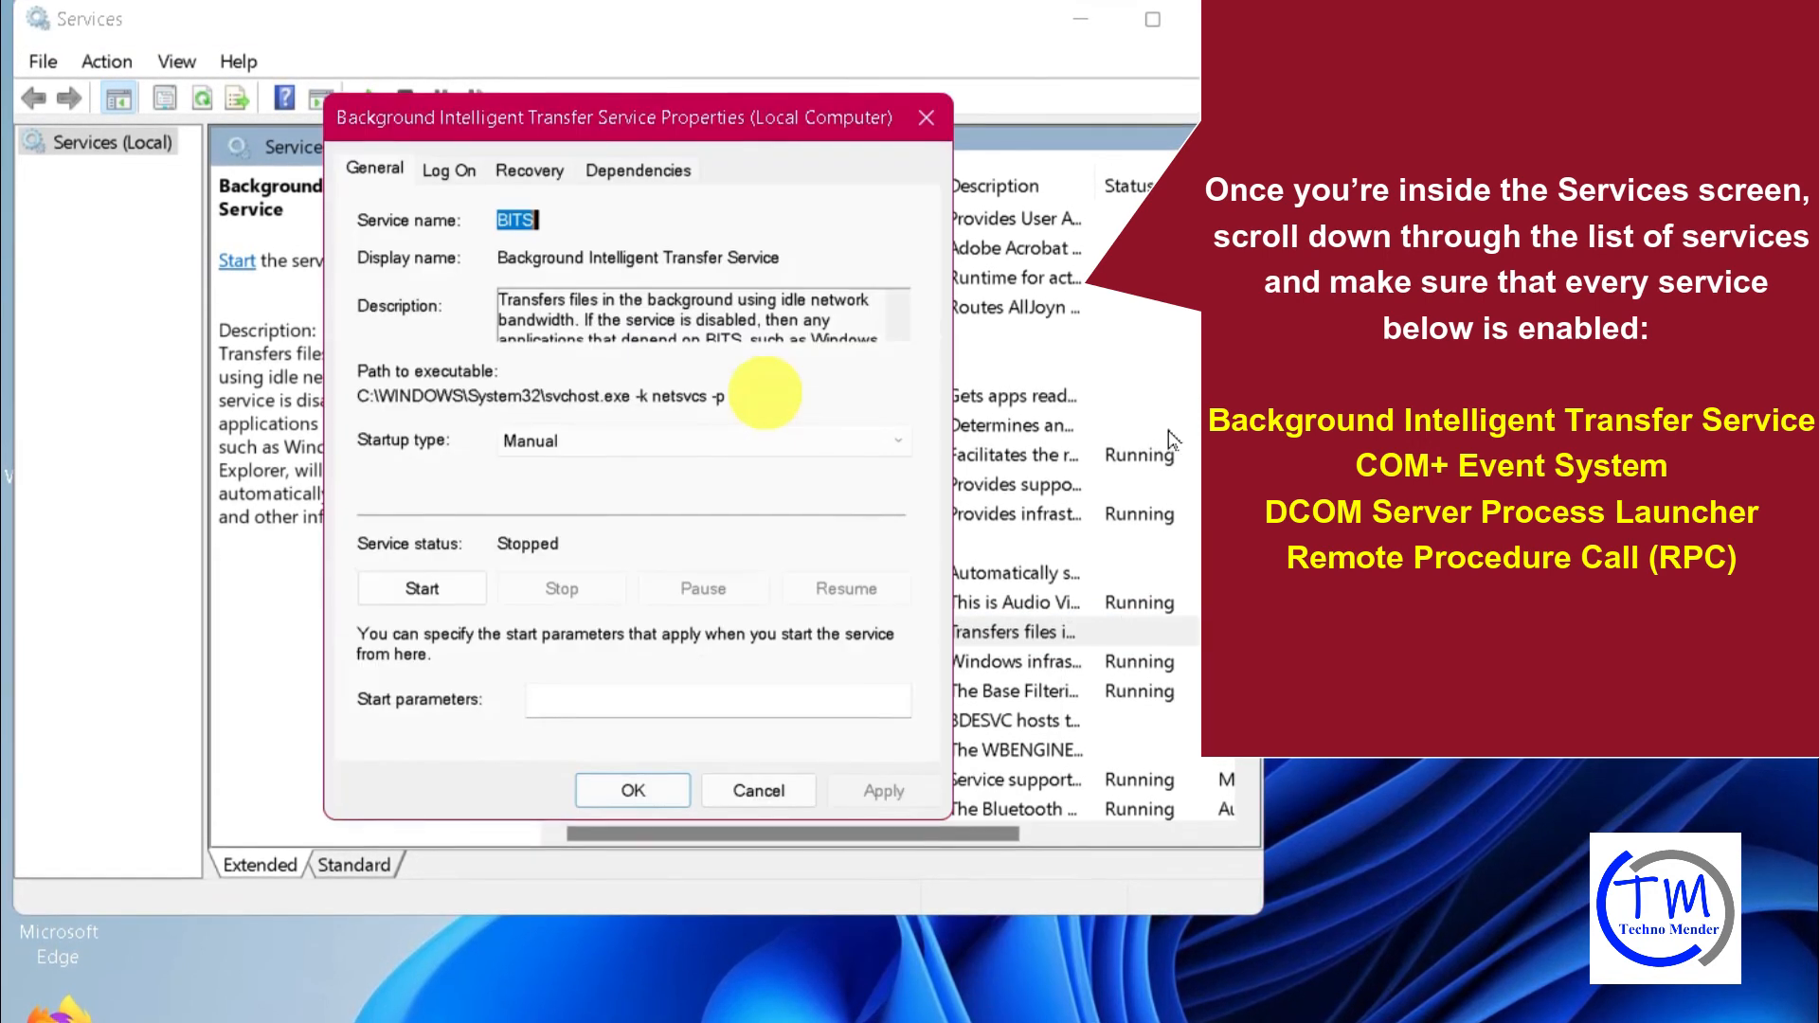
click(686, 444)
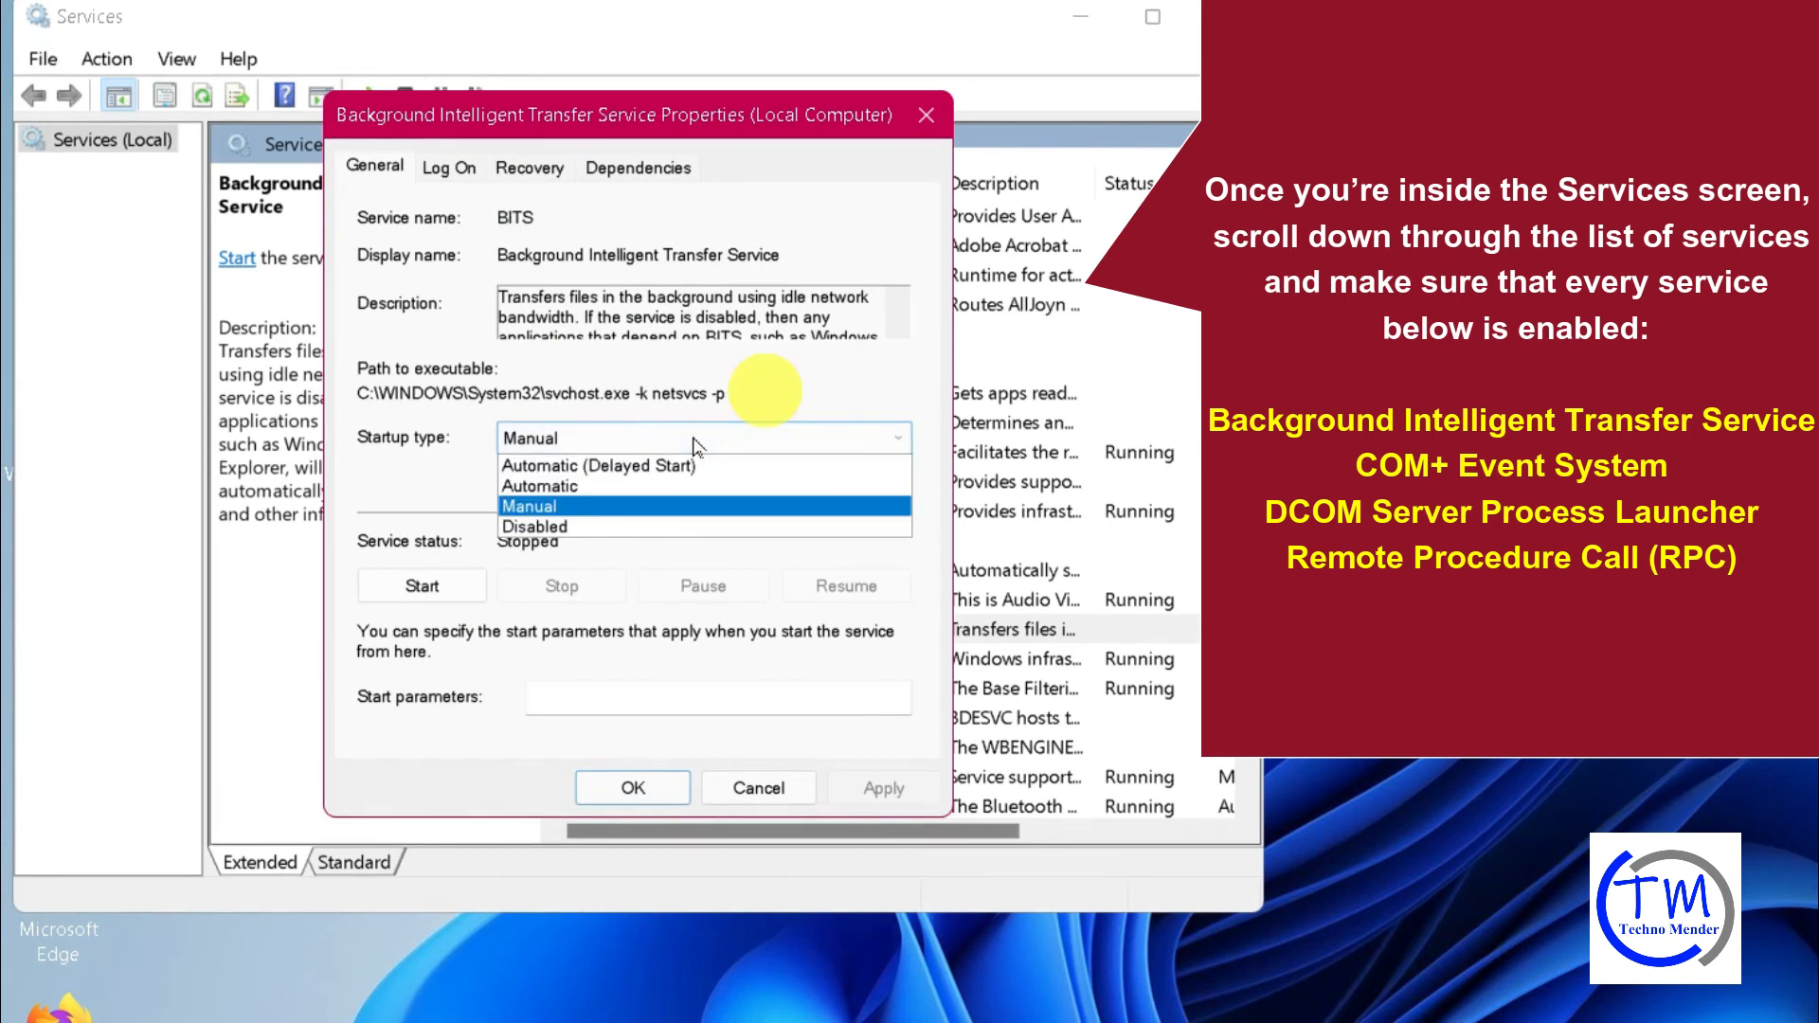
click(610, 487)
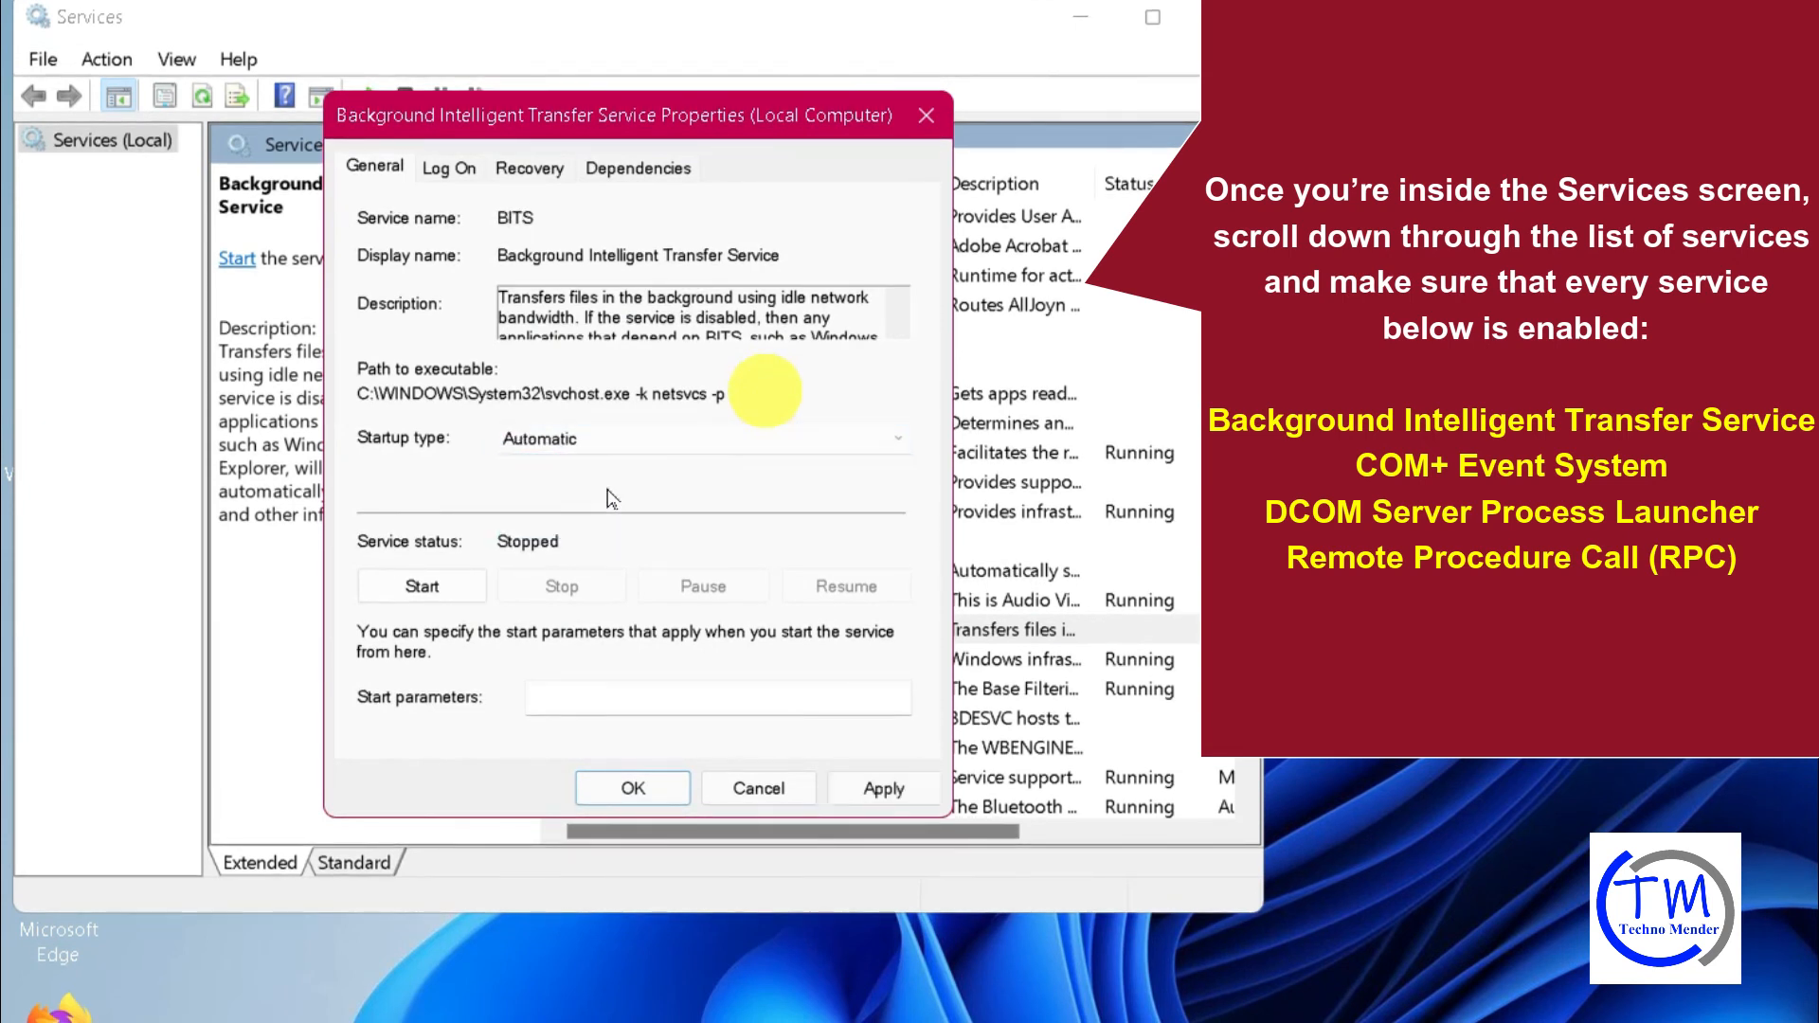
click(417, 588)
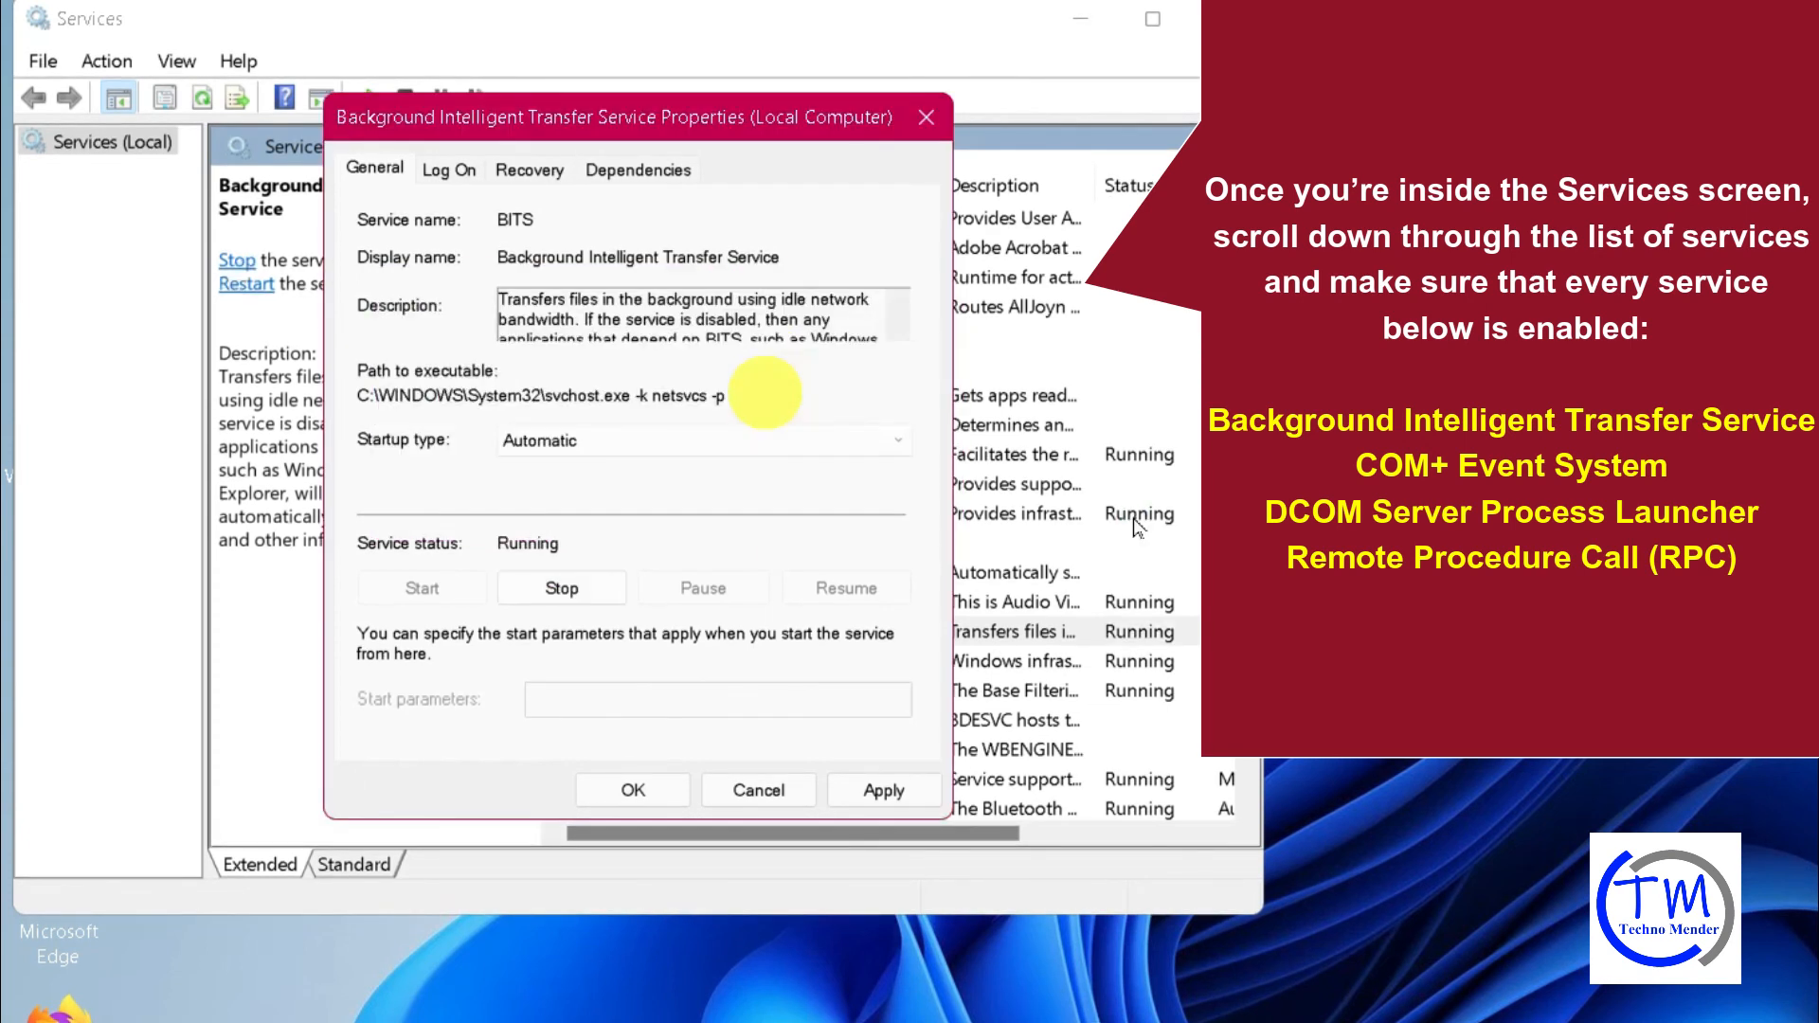
click(881, 792)
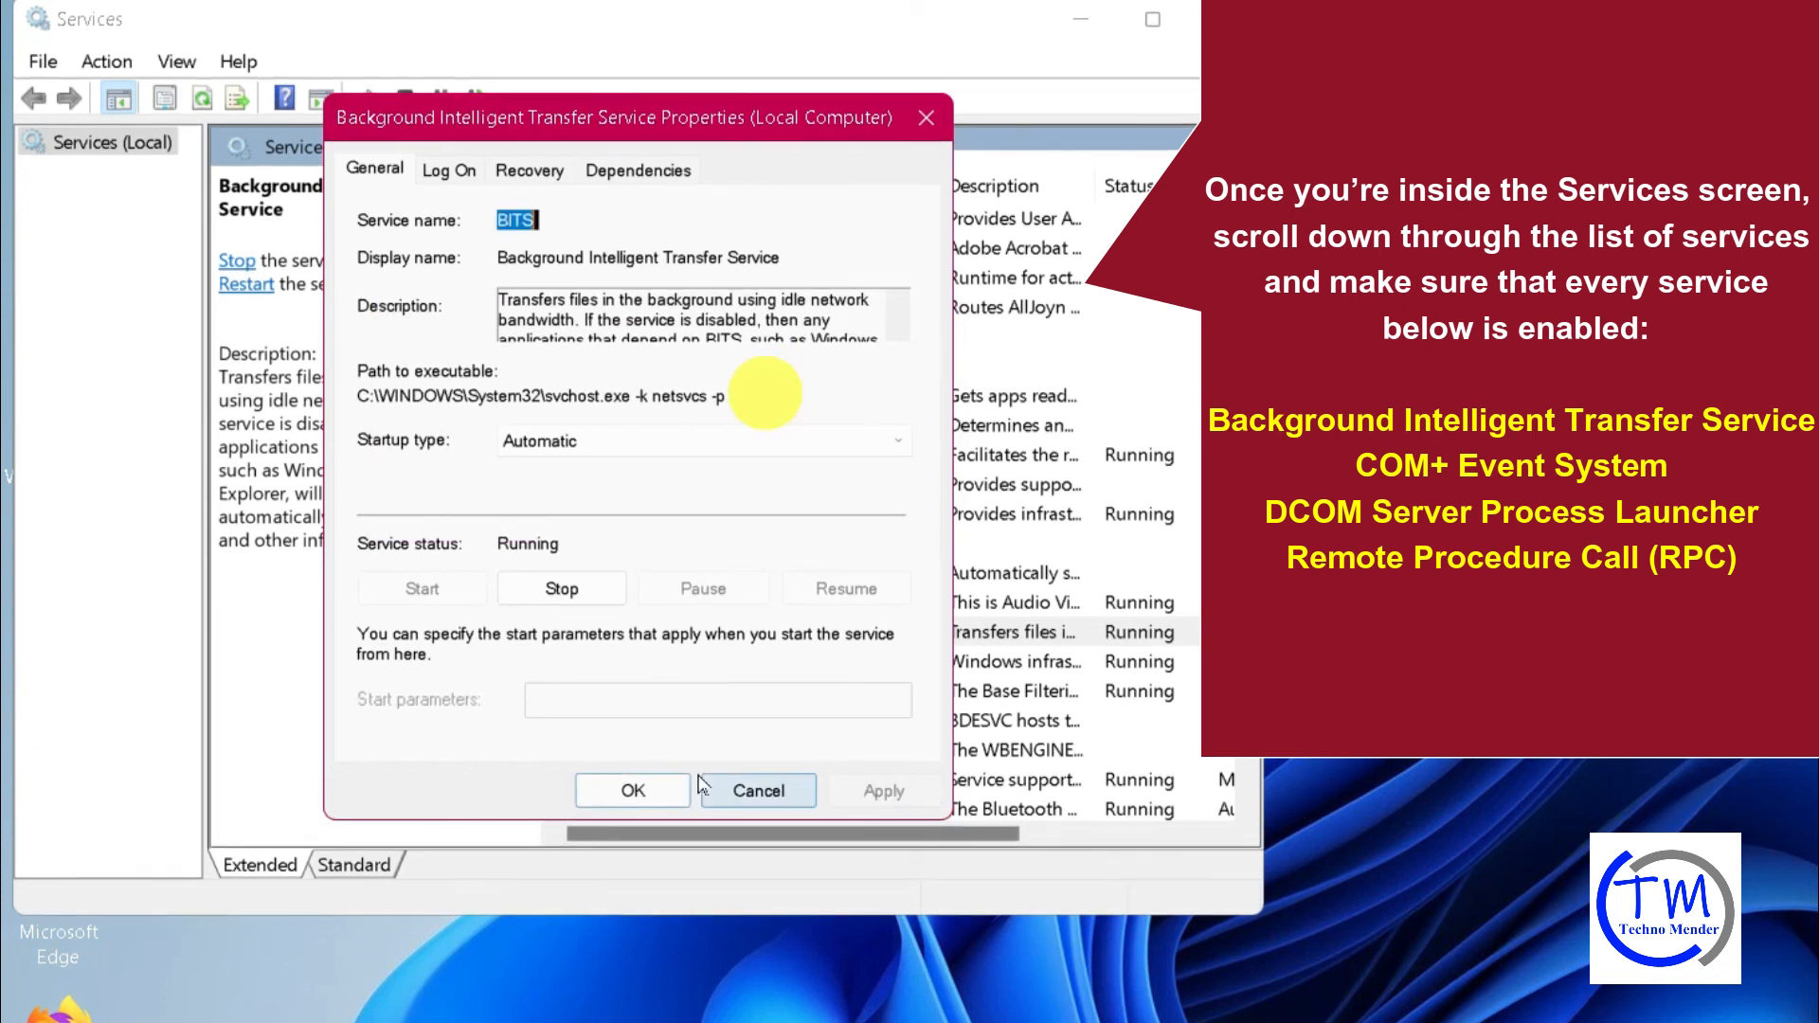
click(630, 791)
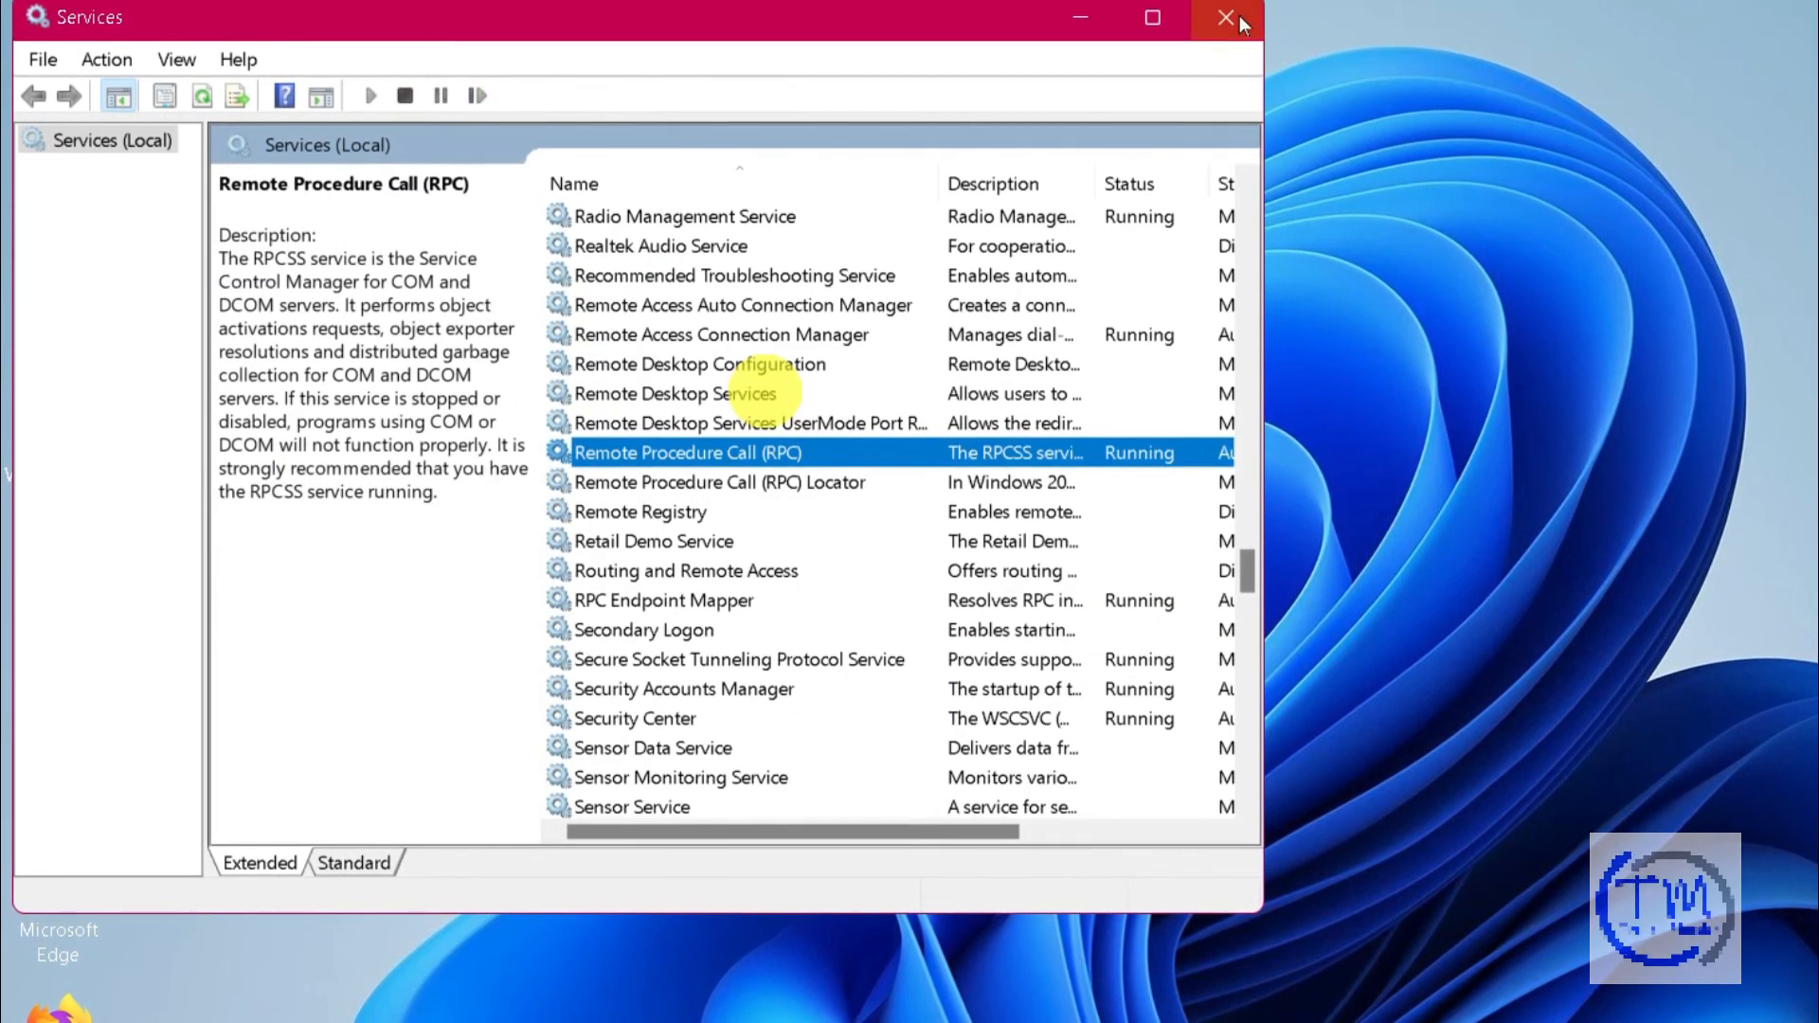
click(1236, 21)
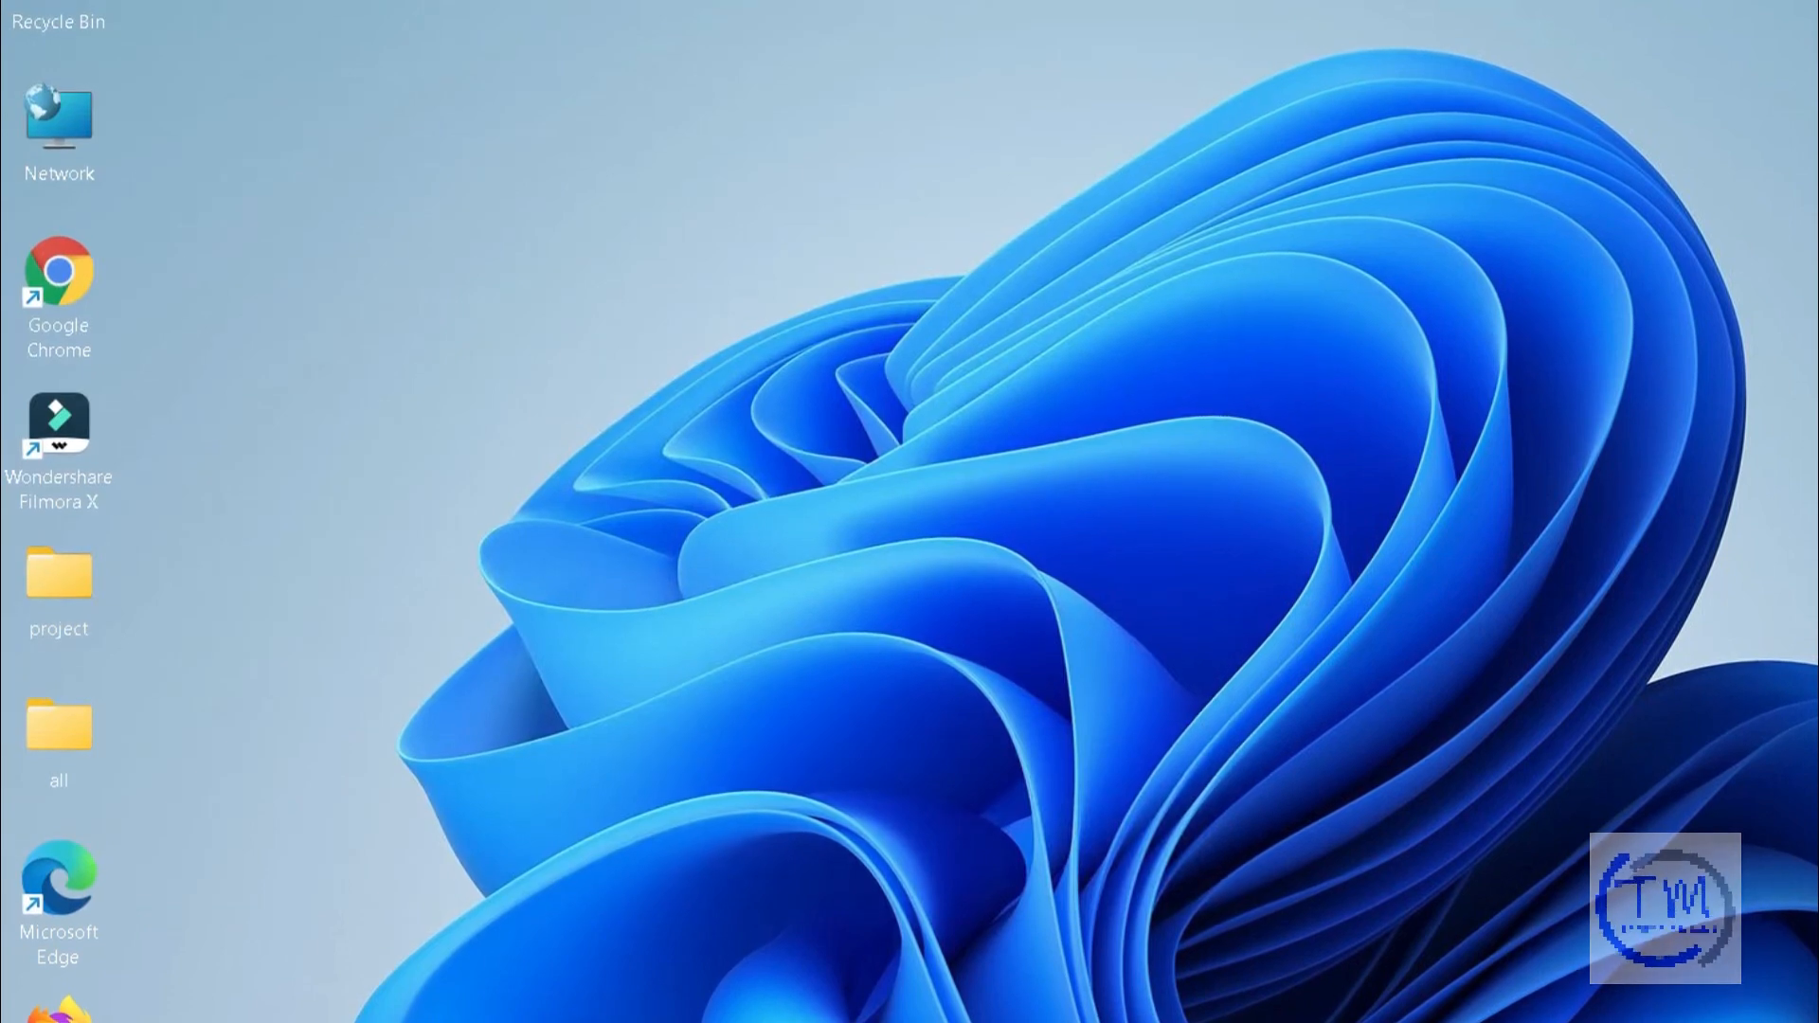